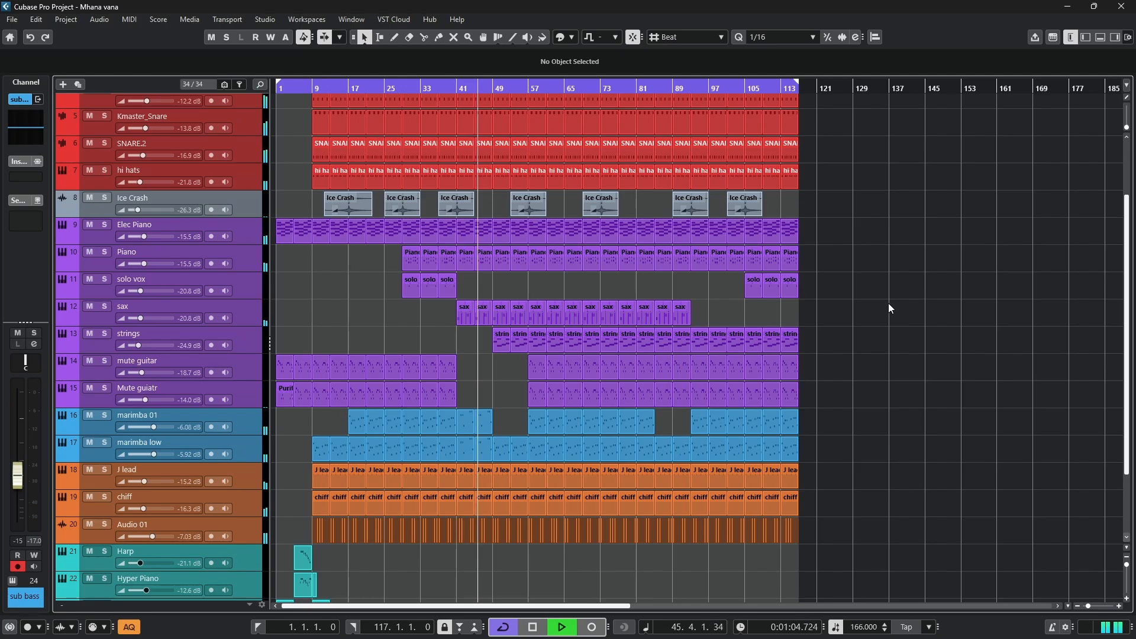
- View the marimba 01 part at bar 45 in the note editor during playback, and close the editor
double_click(484, 416)
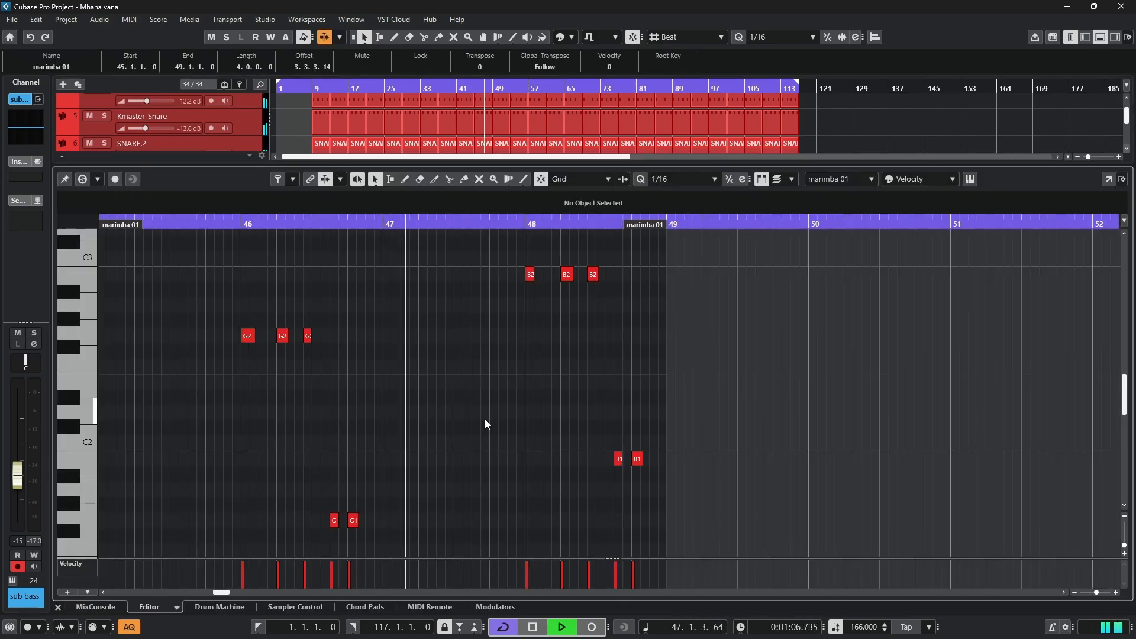
scroll(483, 395, "down", 2, "ctrl")
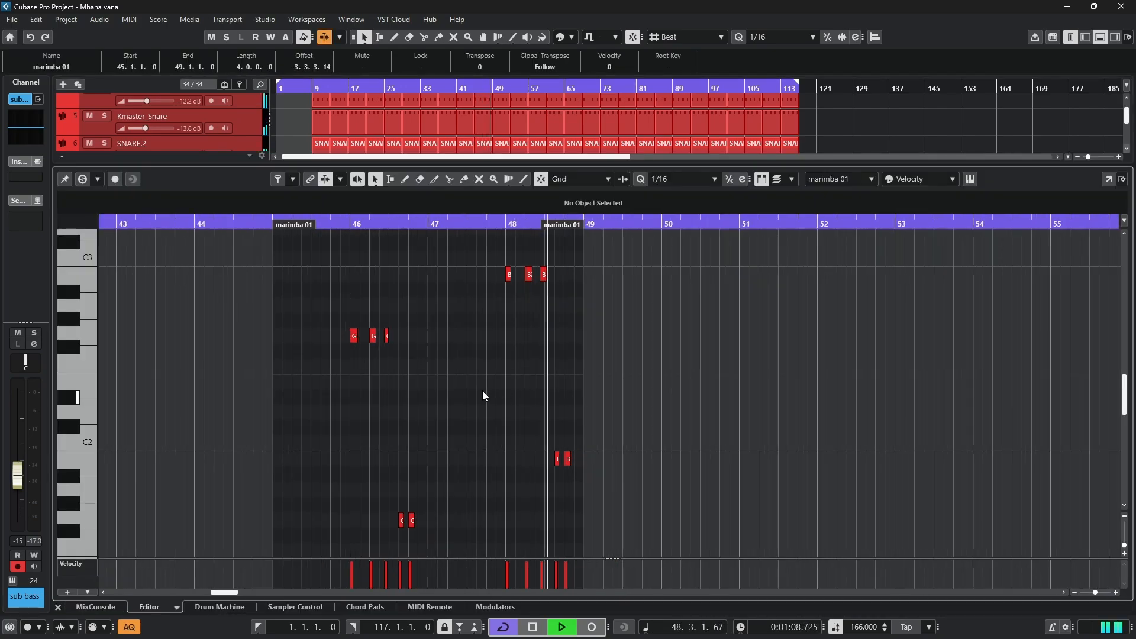
left_click(1102, 38)
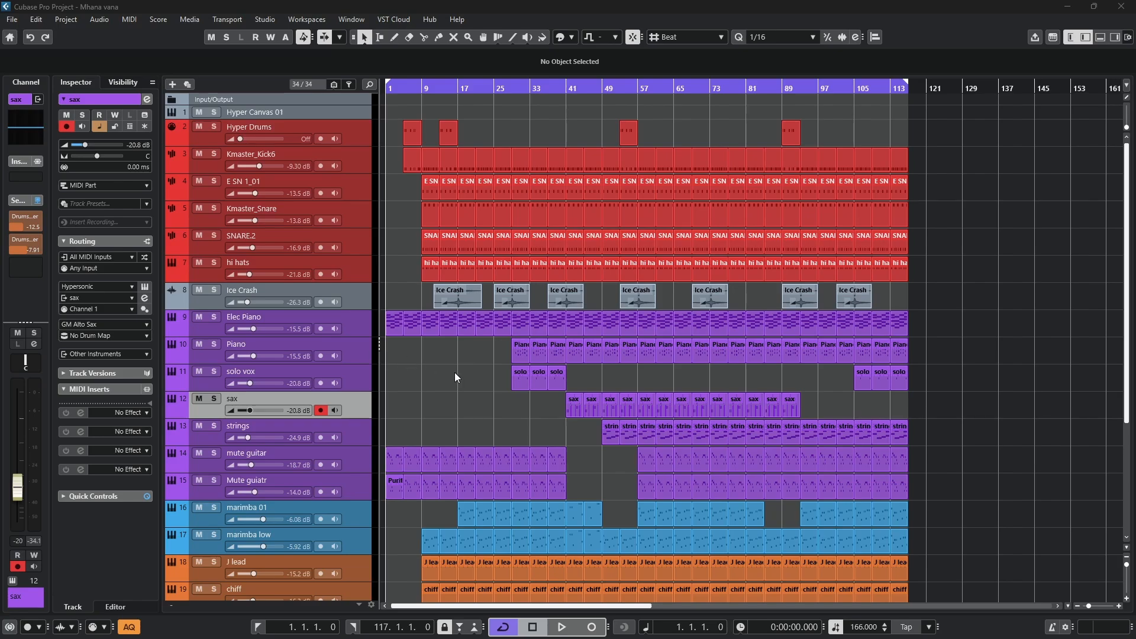
- Set the loop range to the Kmaster_Kick6 part at bars 17–21, solo its track, and place the playback position at bar 17
left_click(467, 155)
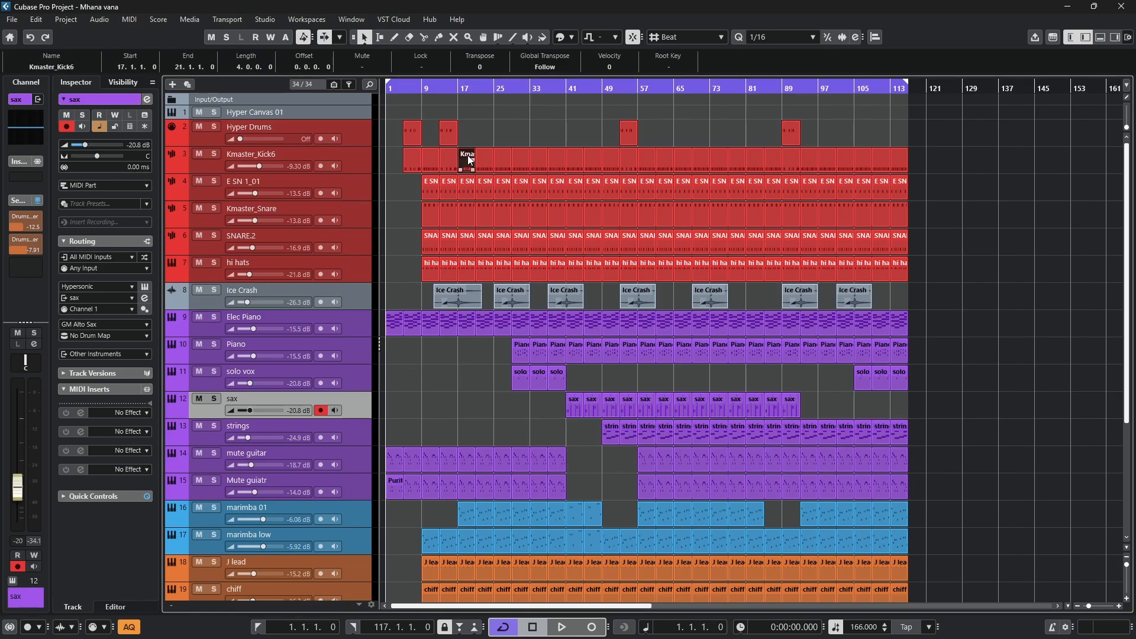
key("p")
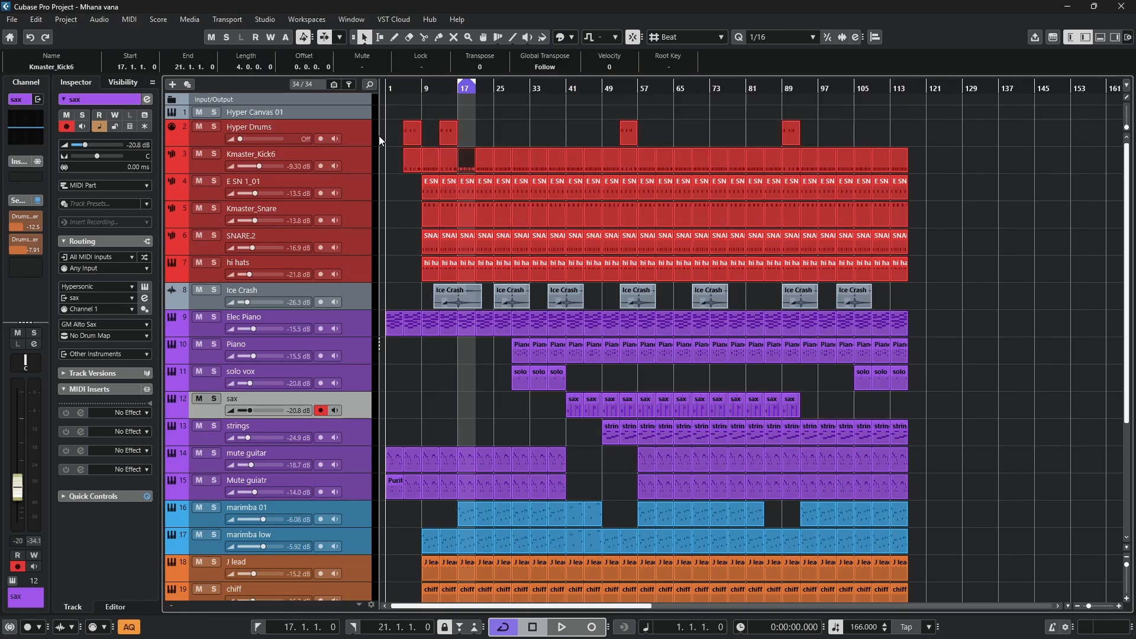
left_click(214, 155)
scroll(470, 95, "up", 5)
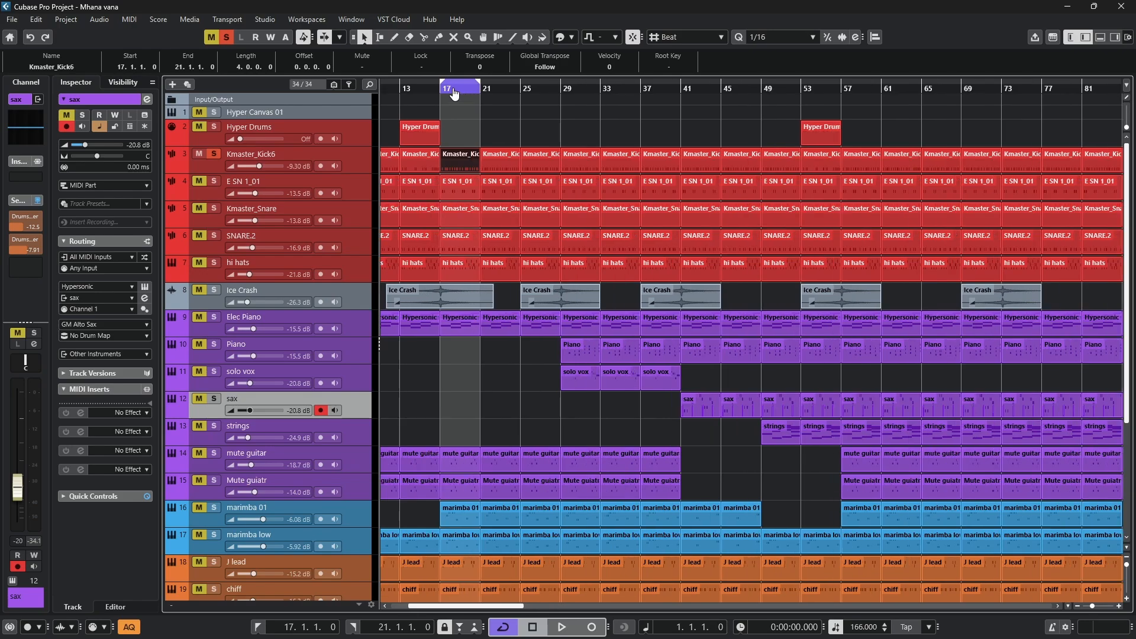
left_click(443, 85)
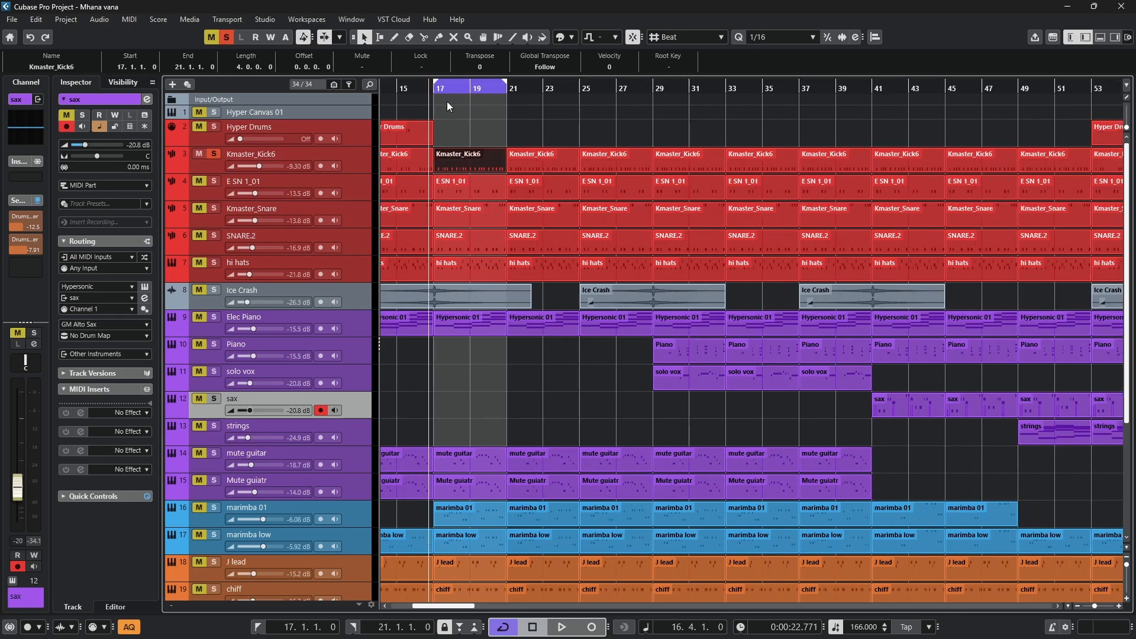
- Open the Kmaster_Kick6 part at bar 17 in the note editor, listen to its looped pattern, and close the editor
double_click(456, 157)
key("space")
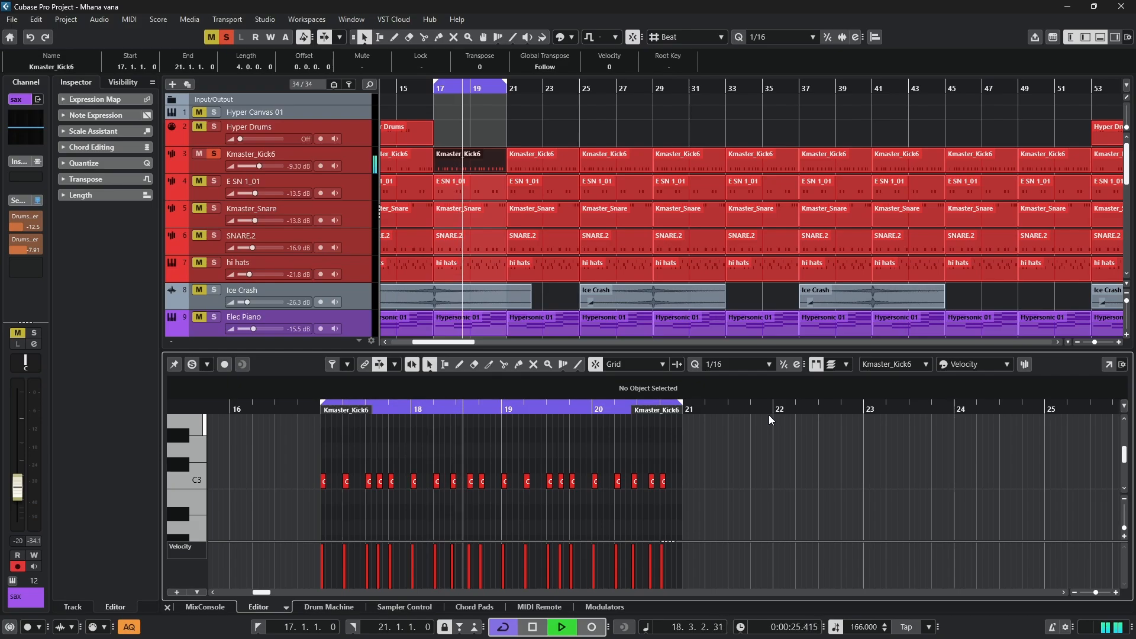
scroll(352, 443, "up", 3)
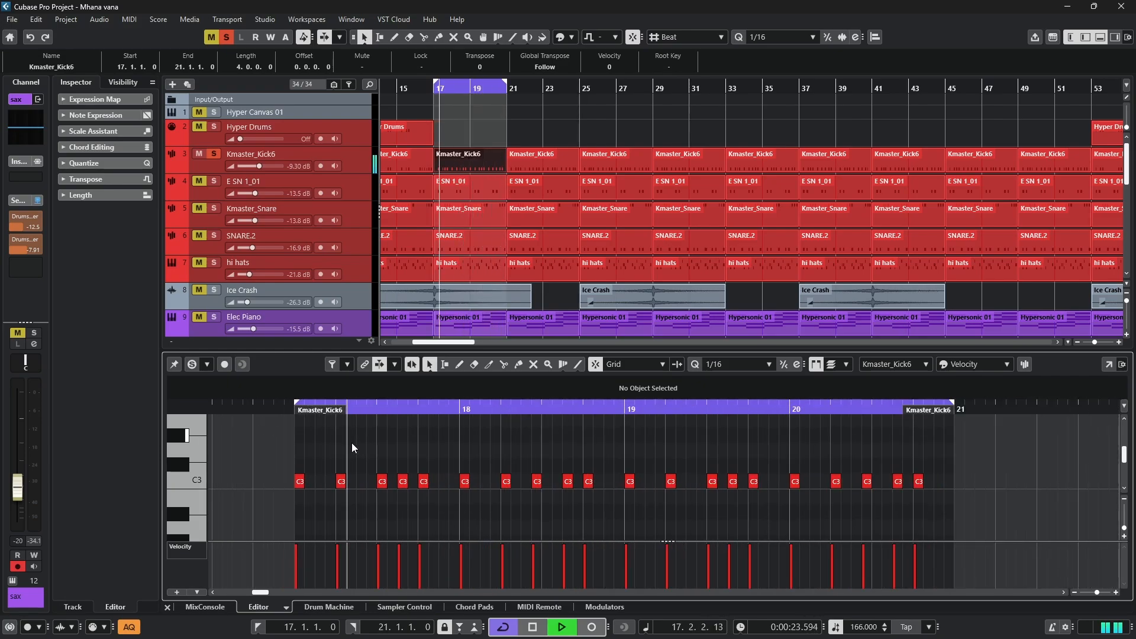
scroll(351, 443, "up", 1)
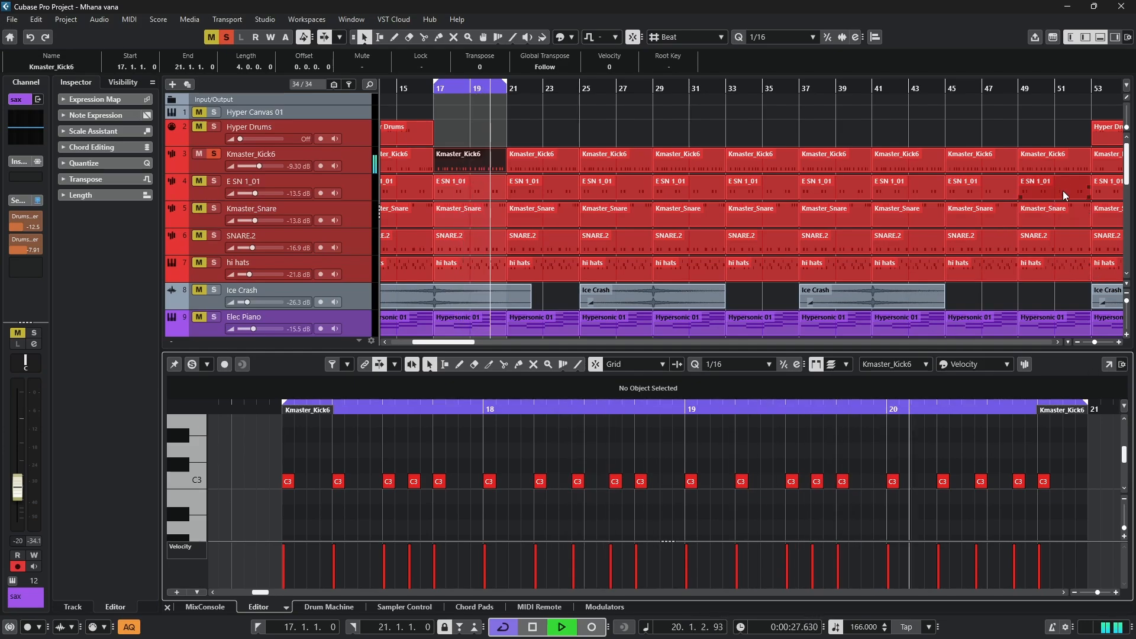
key("space")
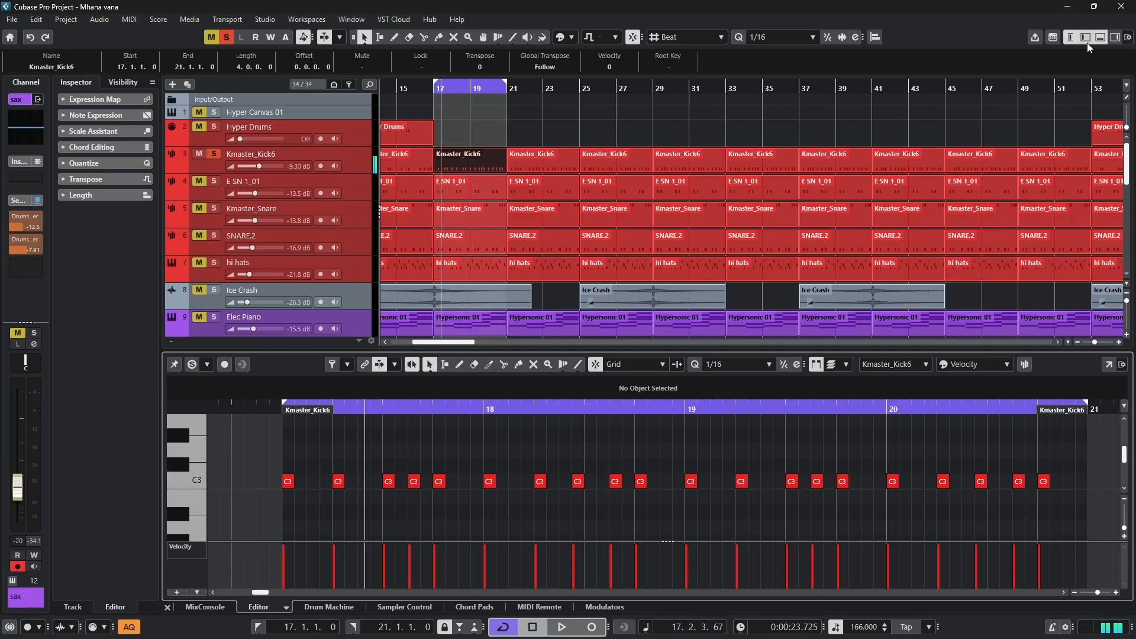
left_click(1102, 52)
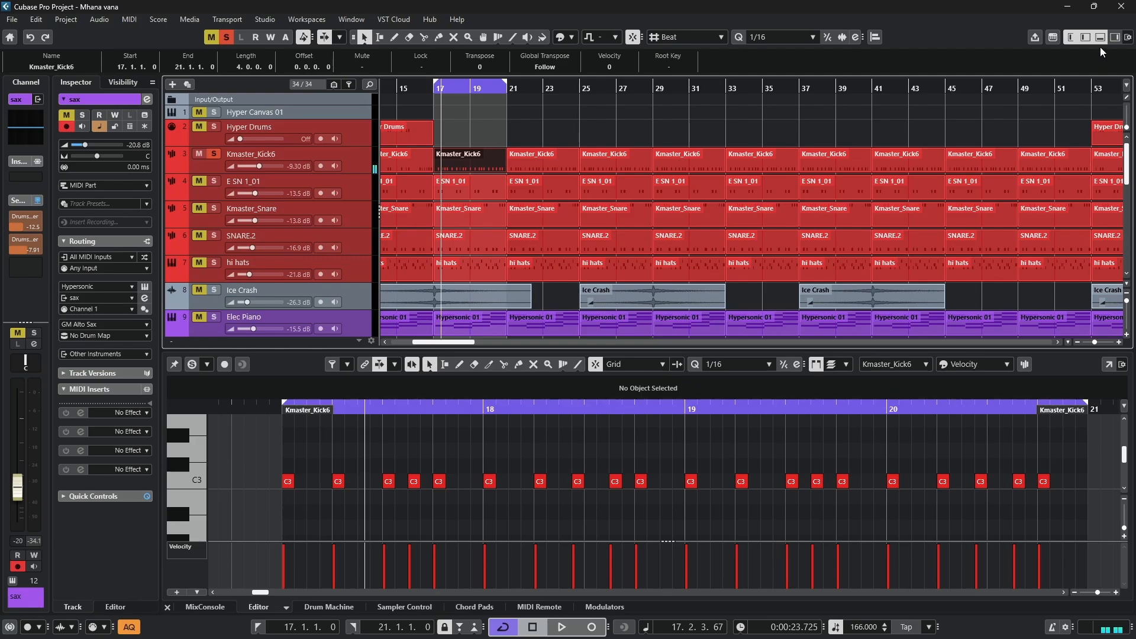
left_click(1096, 43)
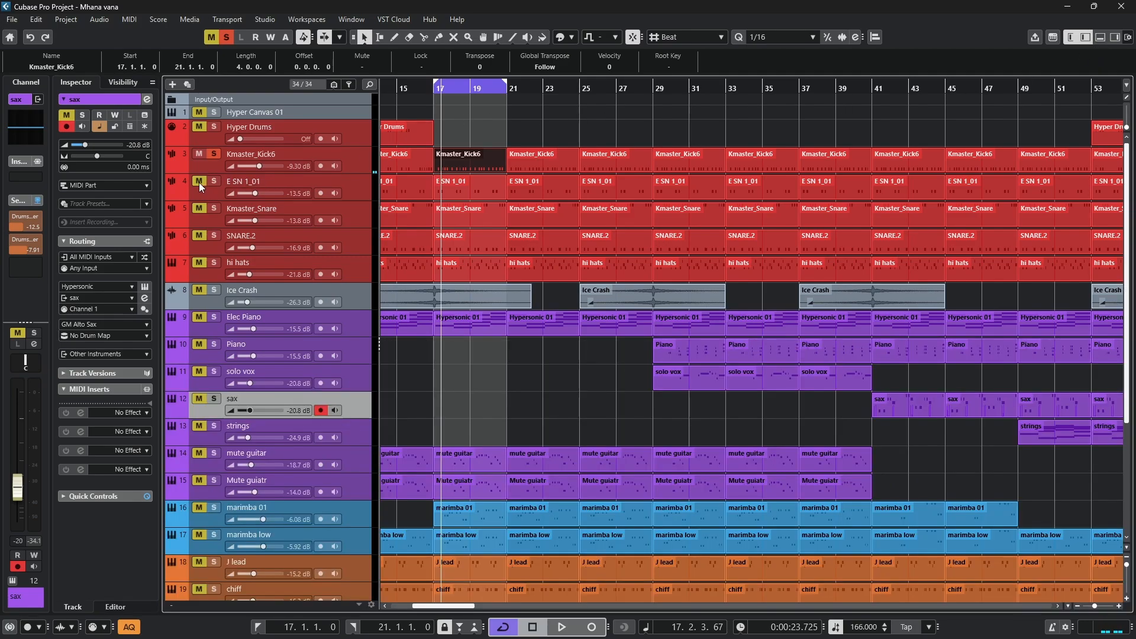
- Listen to the E SN 1_01 track alone over bars 17–21 with its part open in the note editor, and clear its solo
left_click(215, 154)
left_click(214, 180)
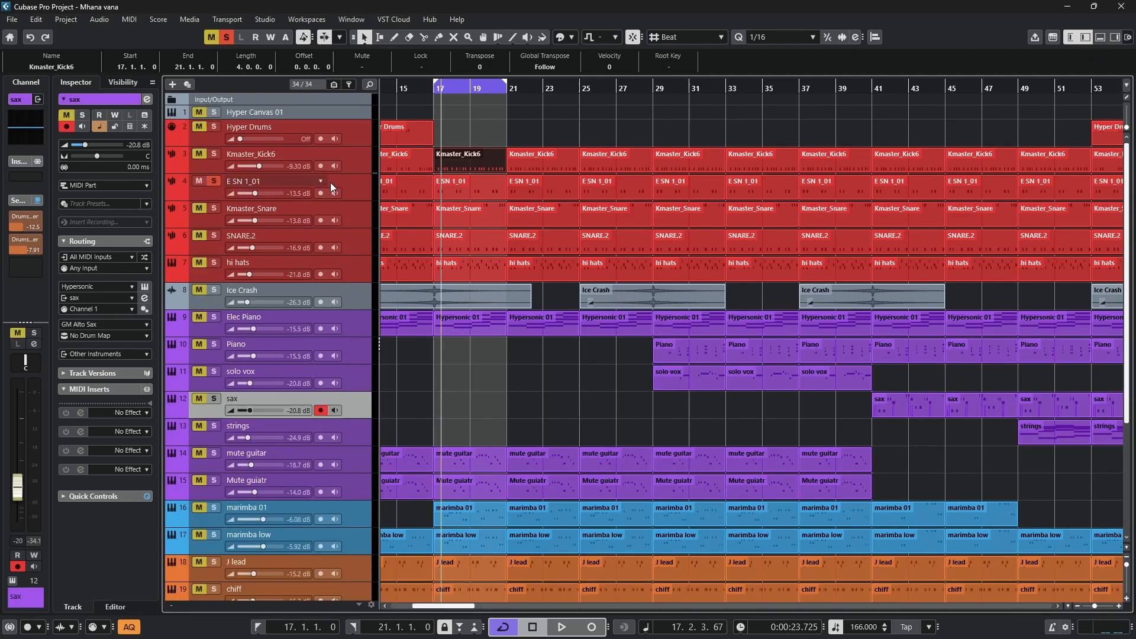
double_click(464, 187)
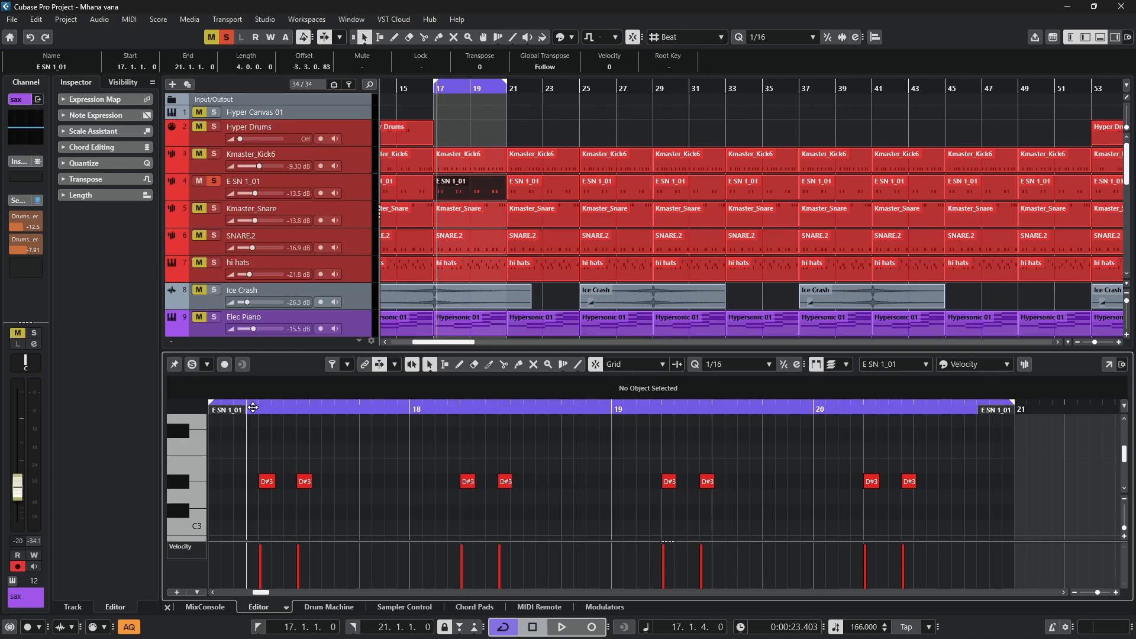
key("space")
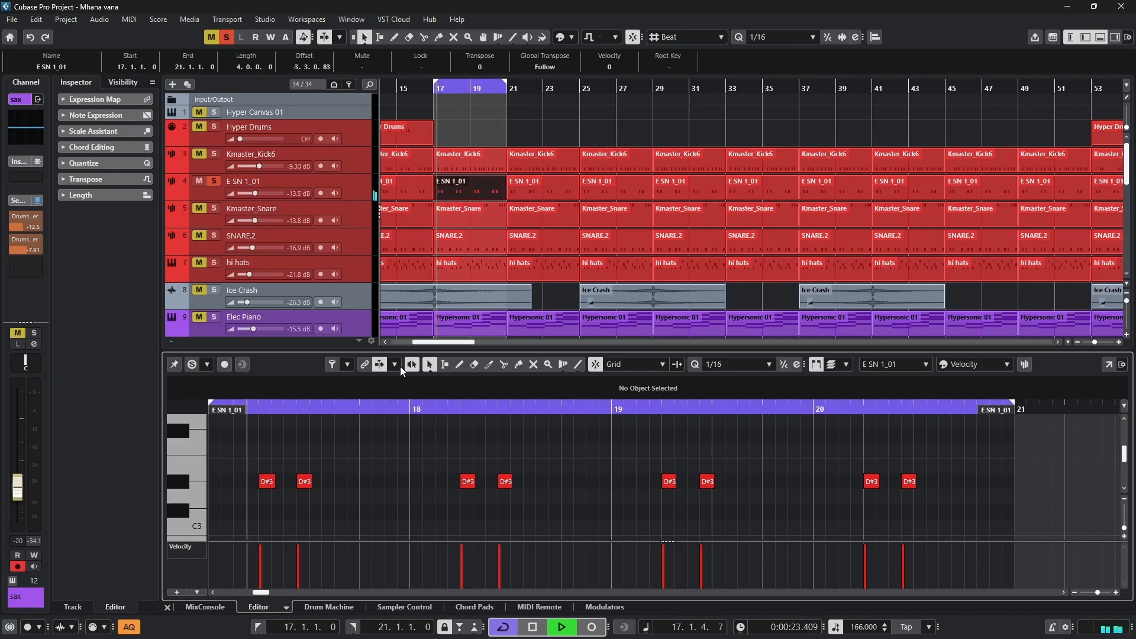
key("space")
left_click(213, 184)
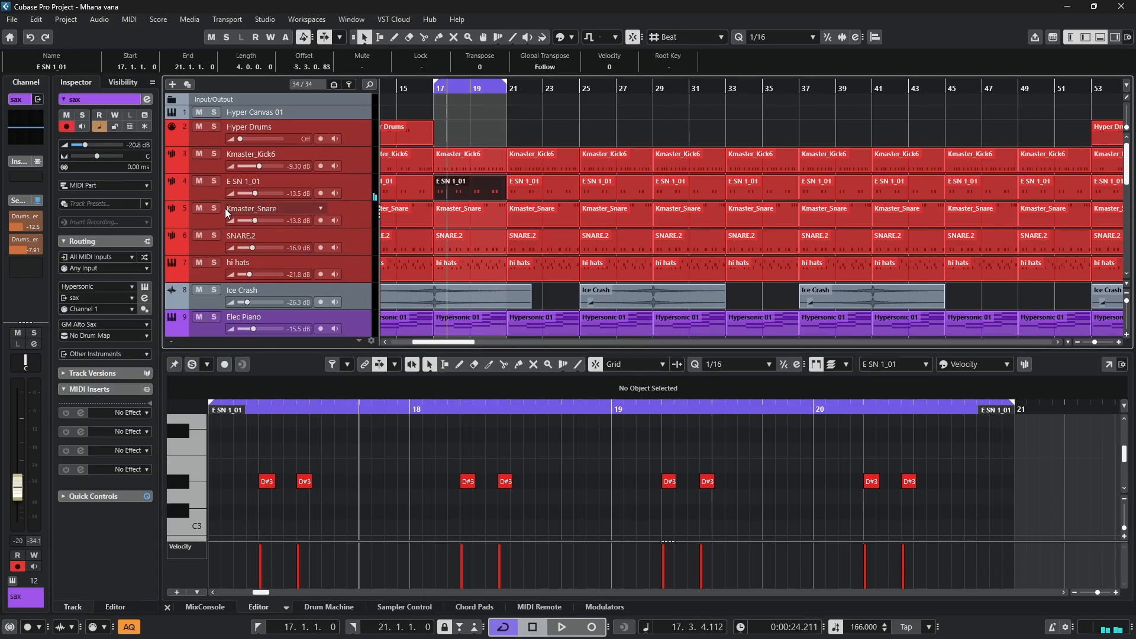
- Listen to the Kmaster_Snare track alone over bars 17–21 with its part in the note editor, and clear its solo
left_click(215, 211)
left_click(450, 220)
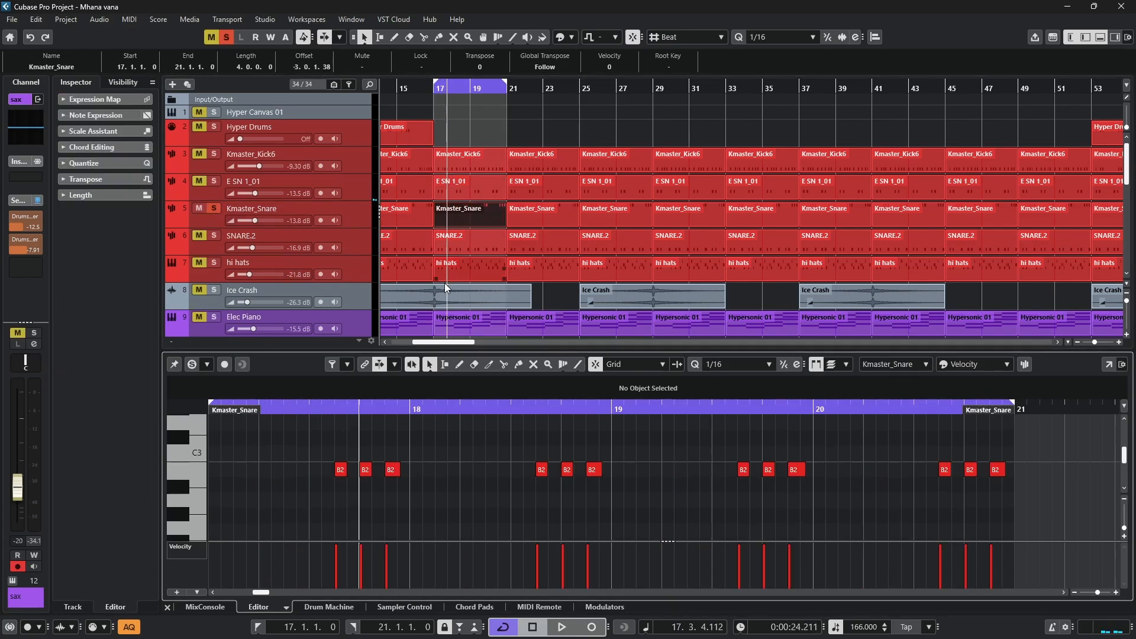
left_click(324, 409)
key("space")
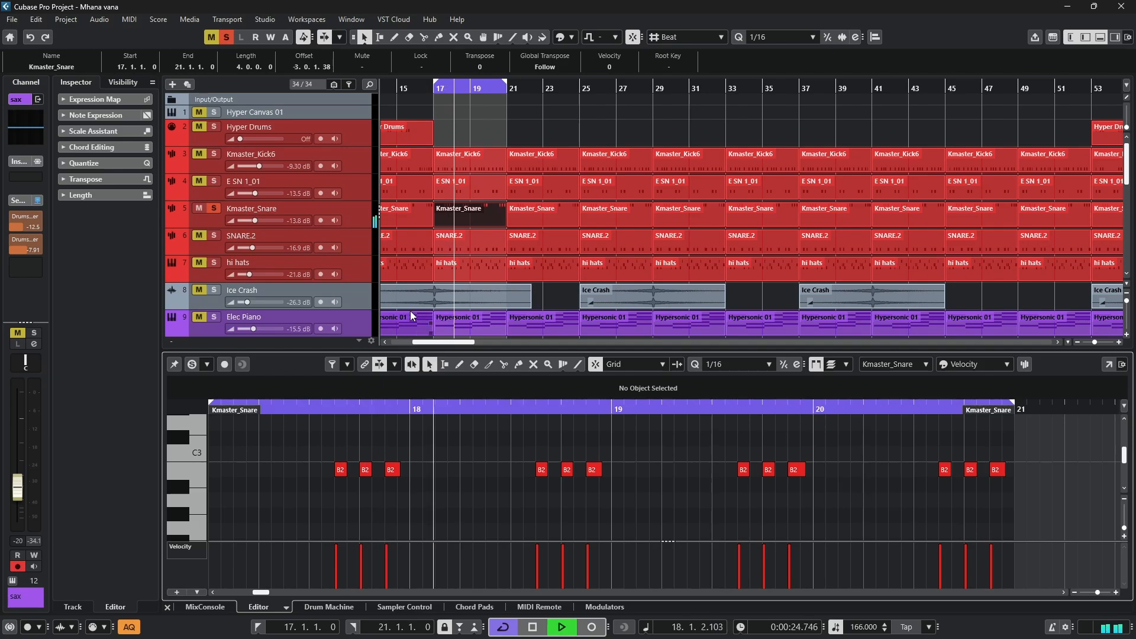
left_click(227, 39)
key("space")
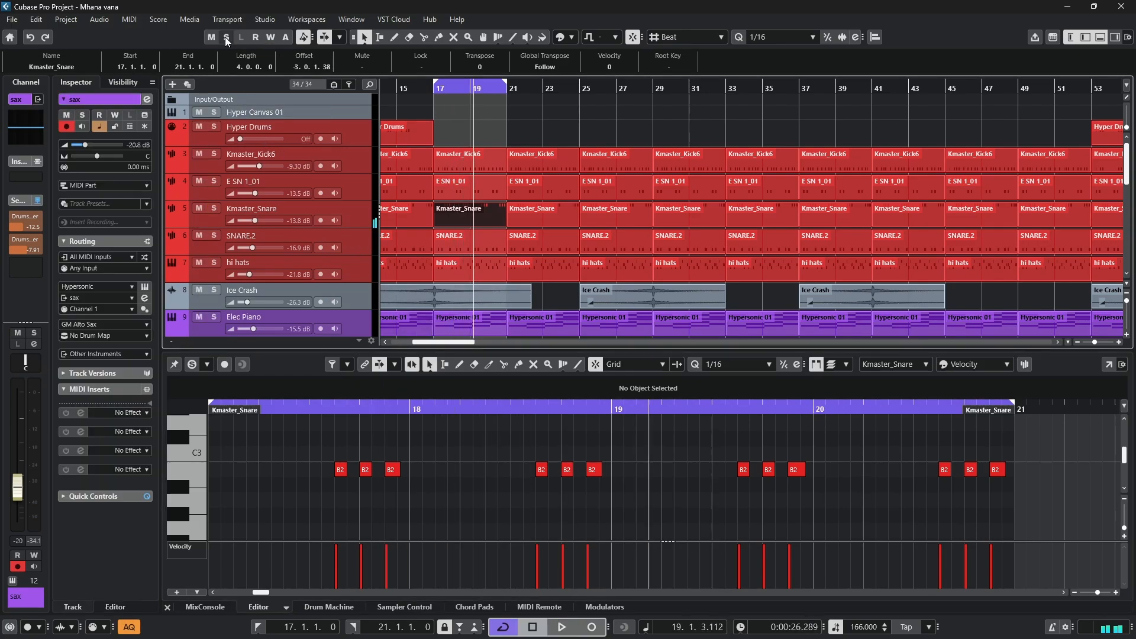
- Select and solo the SNARE.2 track, play its bar 17 part while viewing its notes, and remove the solo
left_click(357, 250)
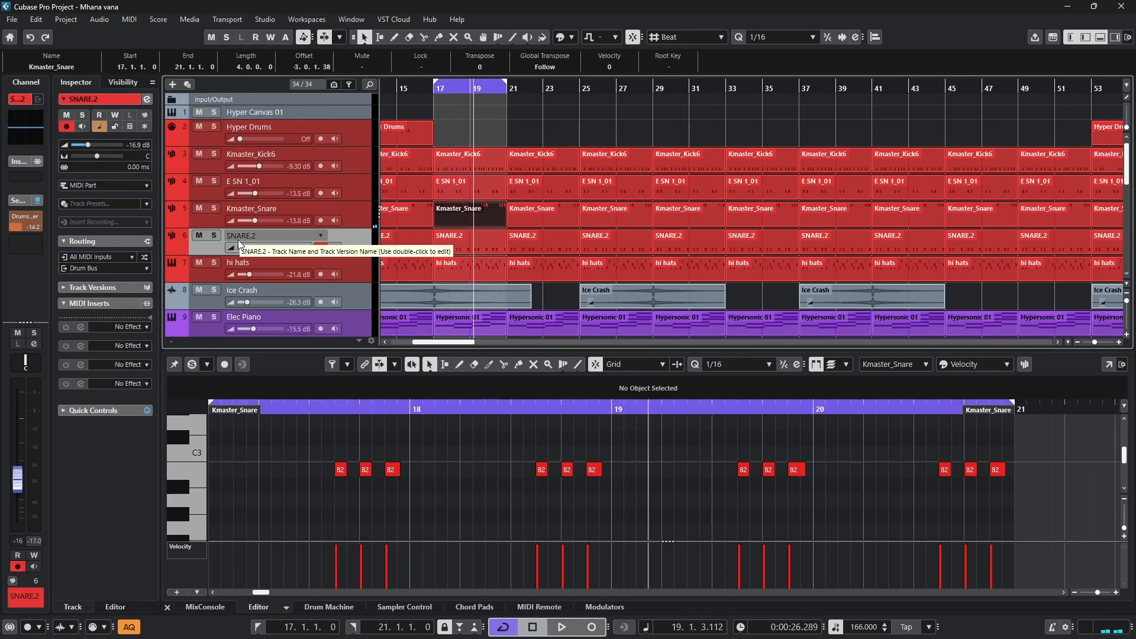
left_click(214, 235)
left_click(464, 235)
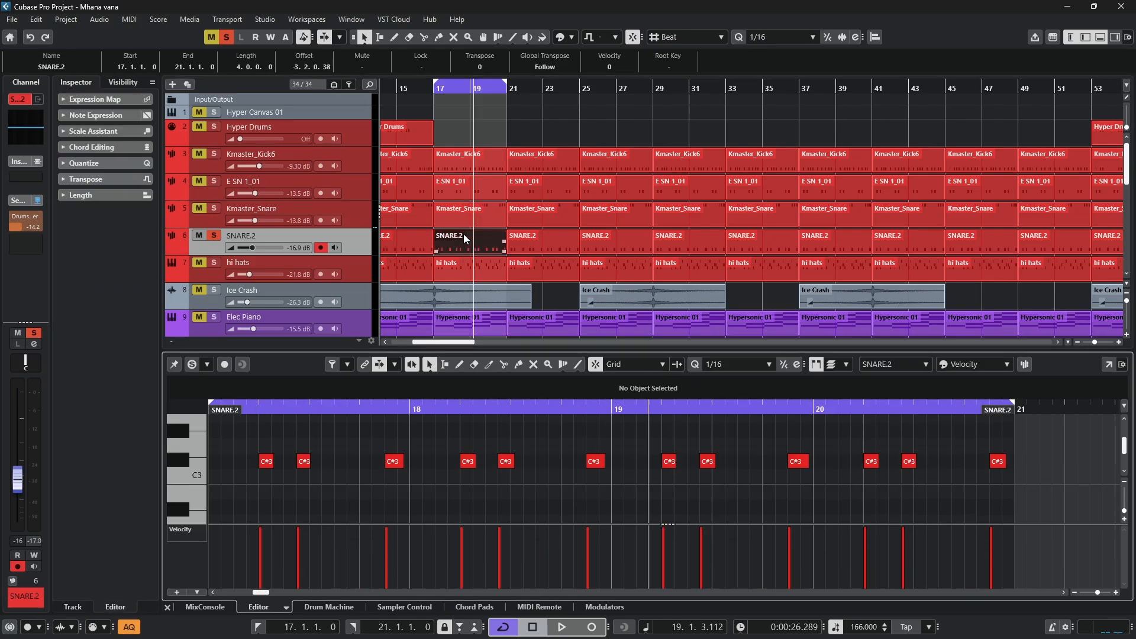
key("space")
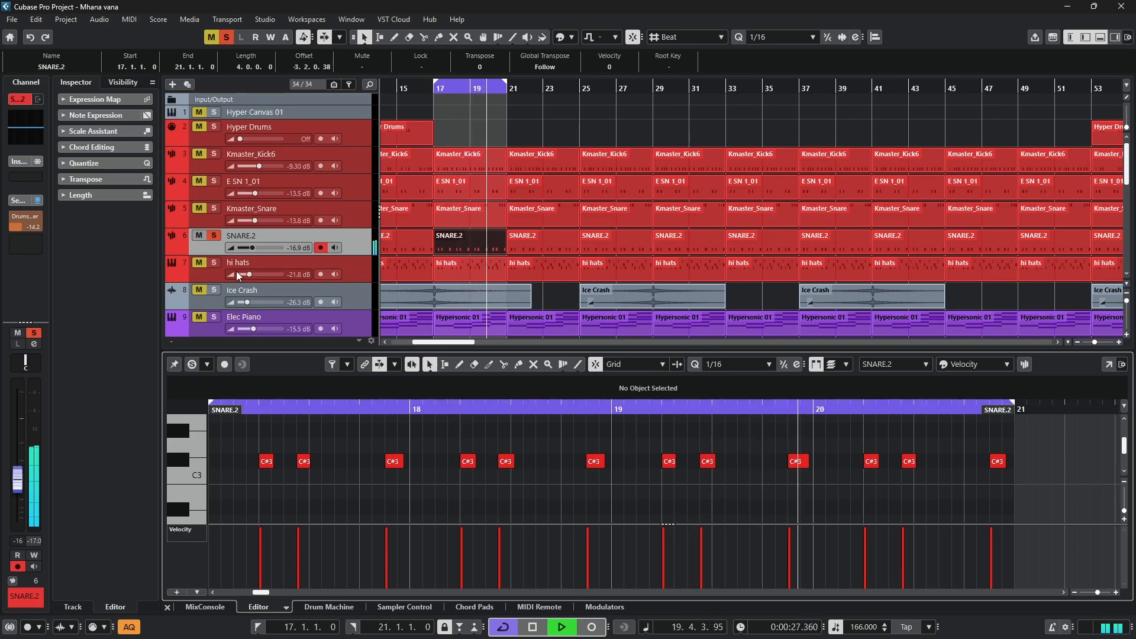
key("space")
left_click(218, 237)
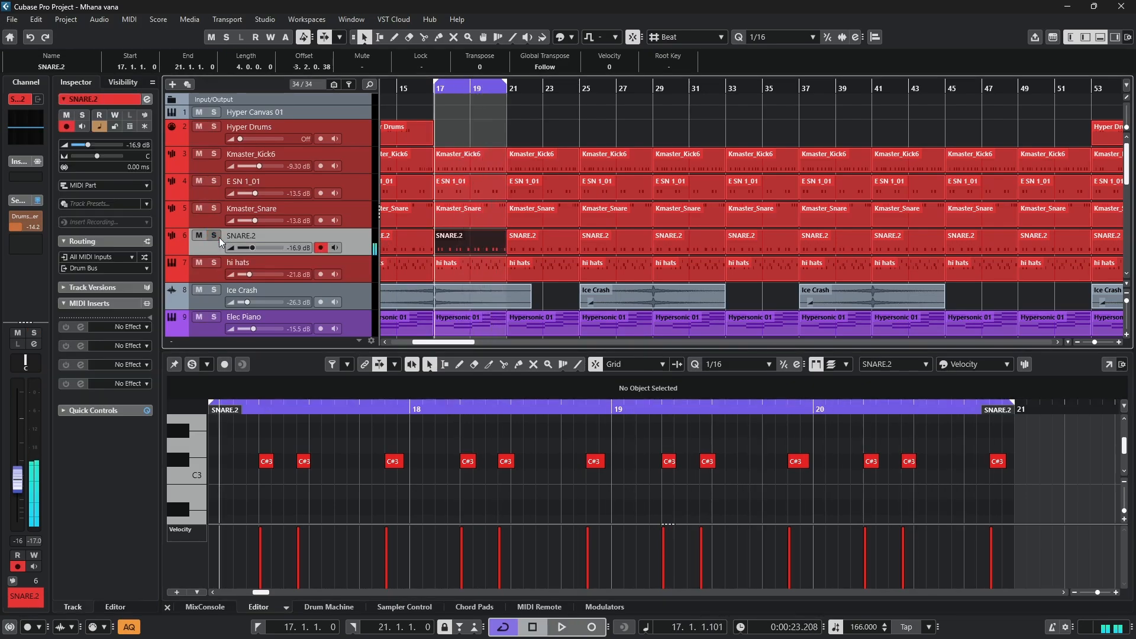
- Select and solo the hi hats track, show its bar 17 part in the note editor, and play the loop
left_click(354, 276)
left_click(215, 264)
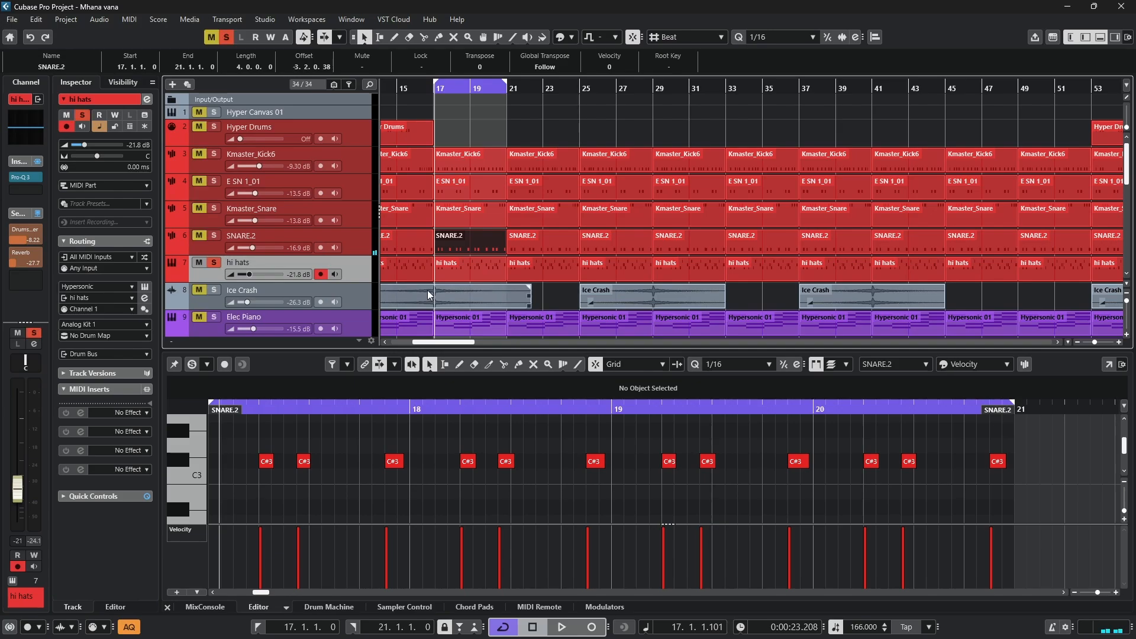
left_click(455, 279)
key("space")
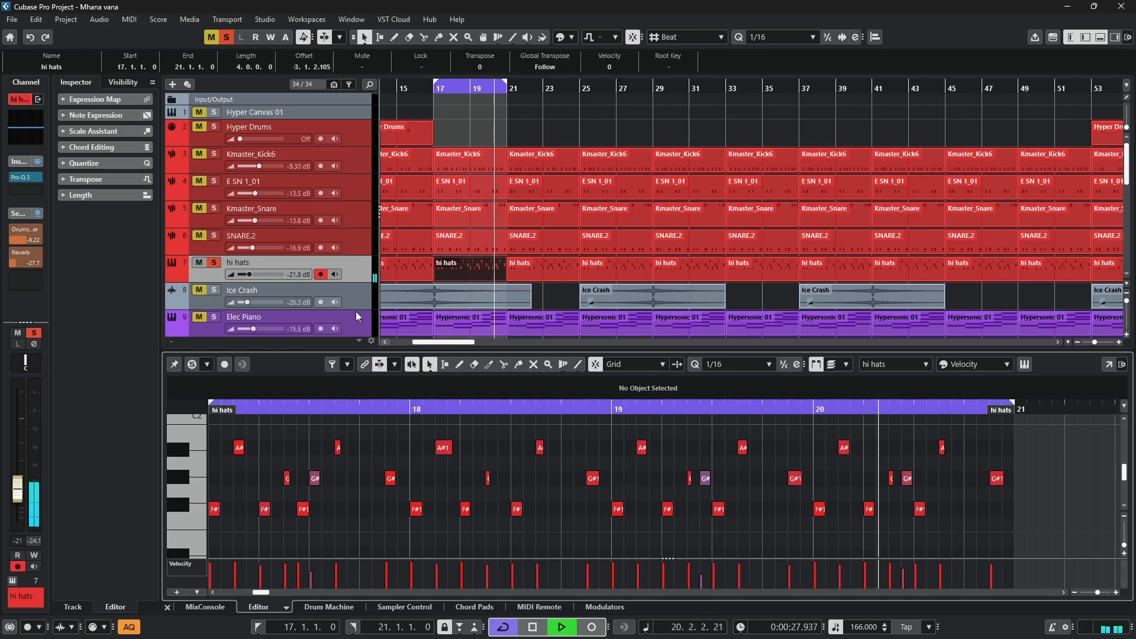
- Unmute the kick and snare tracks one after another to hear them together with the soloed hi hats, and stop playback
left_click(199, 155)
left_click(201, 181)
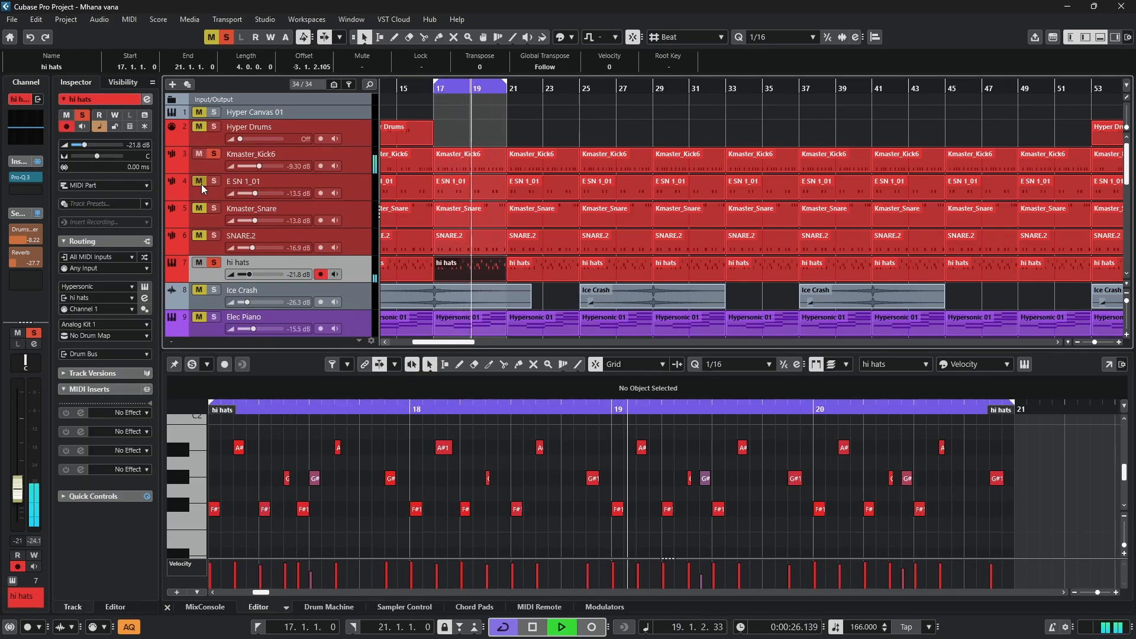
left_click(199, 208)
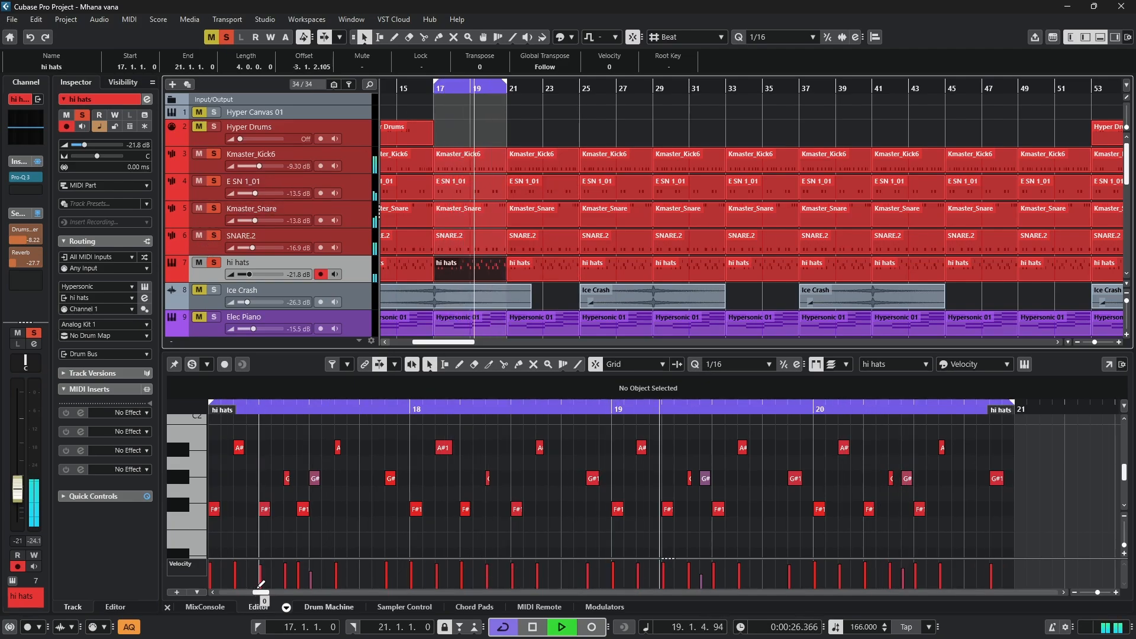
left_click_drag(259, 592, 260, 592)
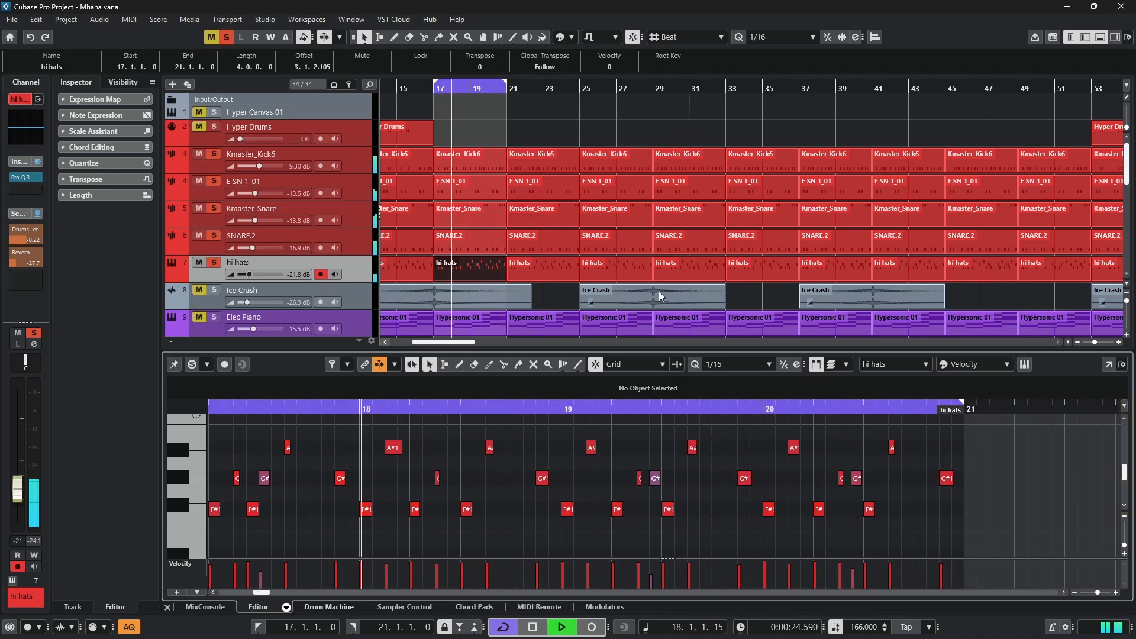
key("space")
- Move the playback position to bar 13 and set the loop range to the Kmaster_Kick6 part at bars 13–17
left_click(429, 109)
scroll(468, 118, "left", 3)
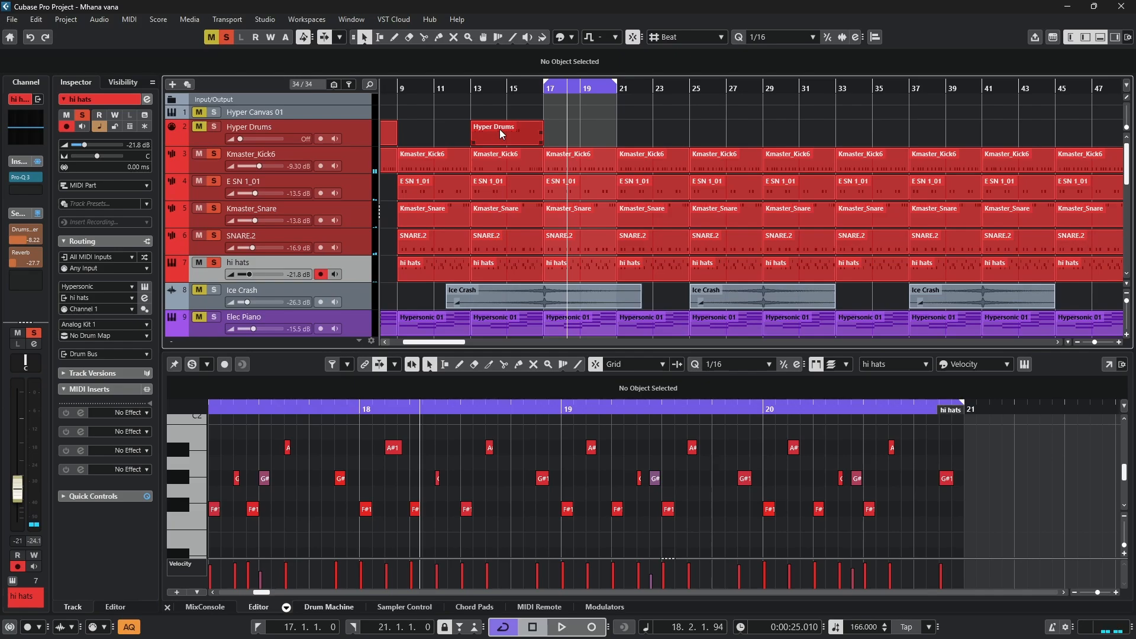
left_click(478, 83)
left_click(500, 159)
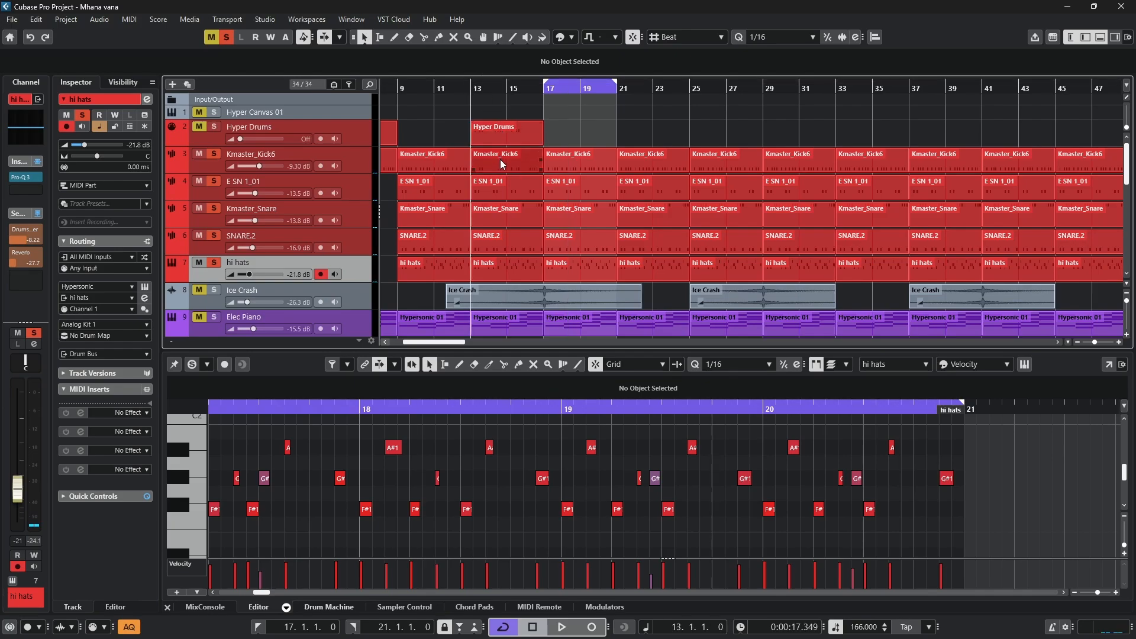
key("p")
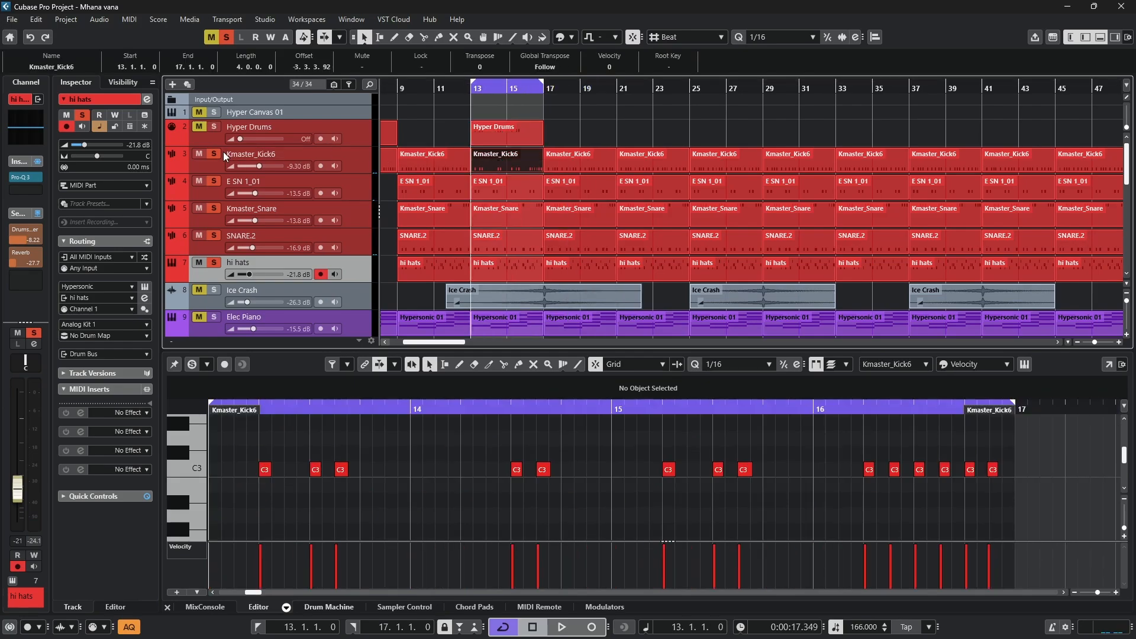
- Clear all solos, solo the Kmaster_Kick6 track, and play its bar 13 part with its notes shown in the editor
left_click(226, 37)
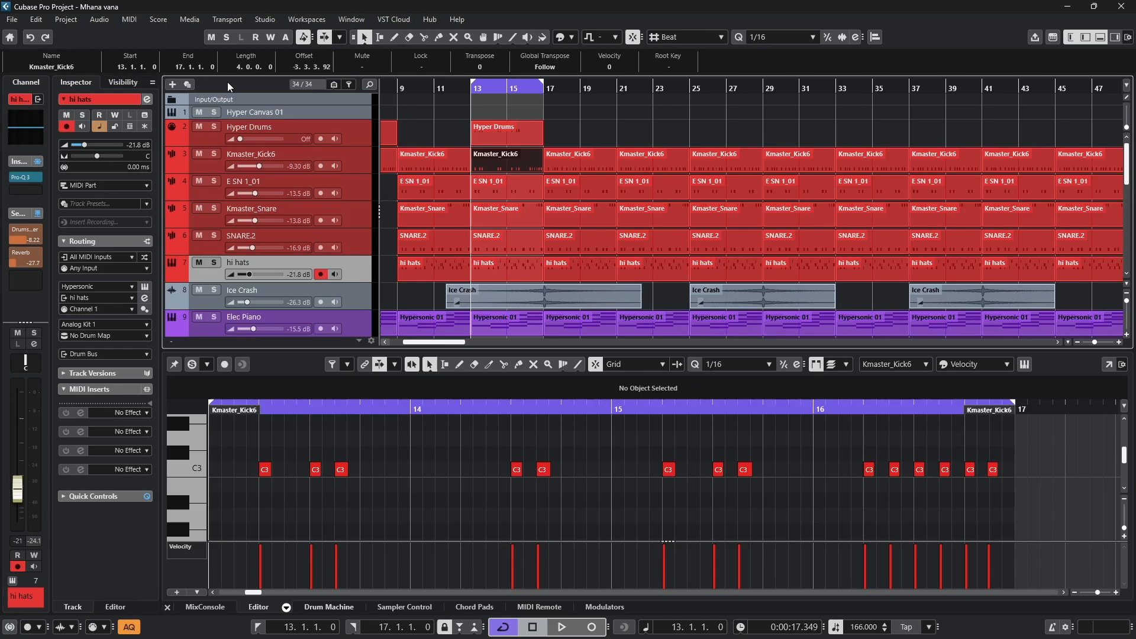
left_click(214, 154)
double_click(506, 156)
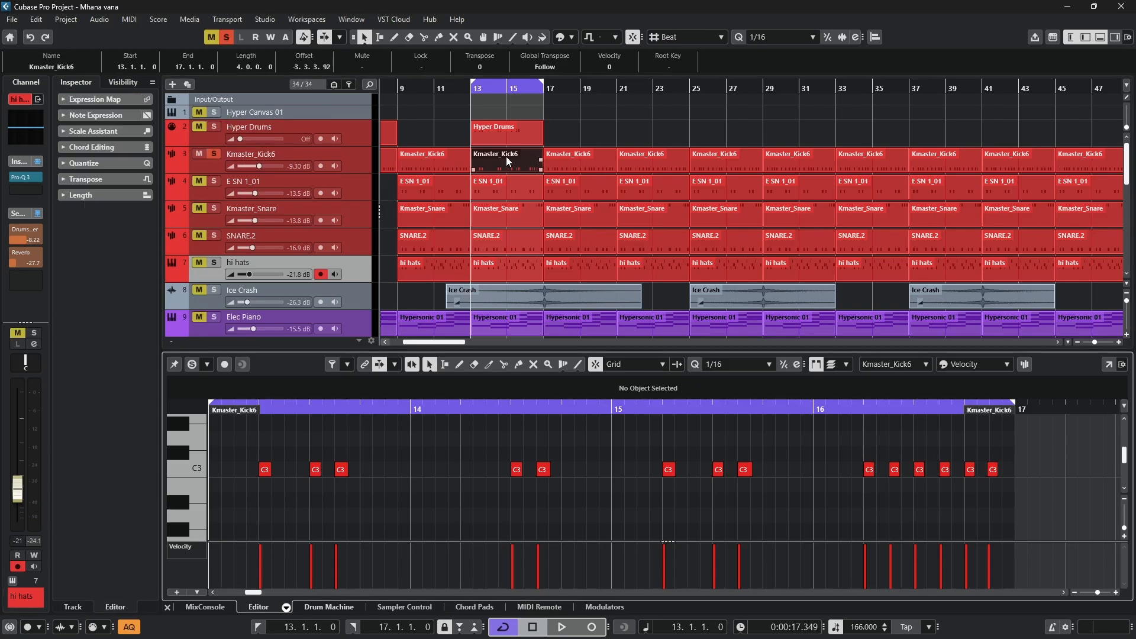
key("space")
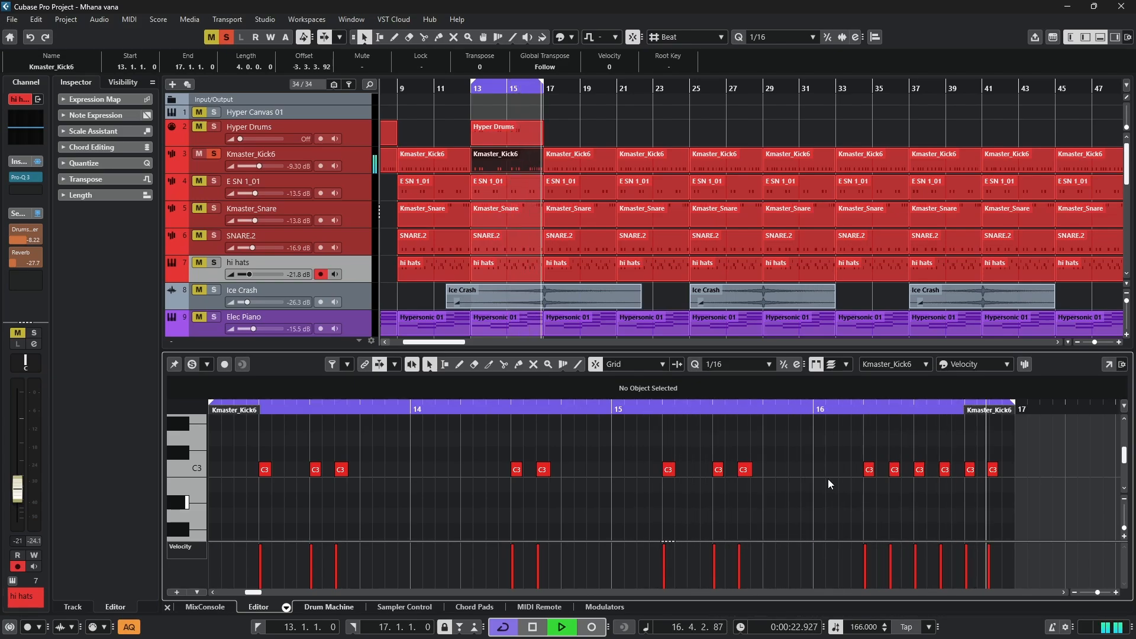
- Stop playback, solo the Hyper Drums track, and show its bar 13 part in the note editor
key("space")
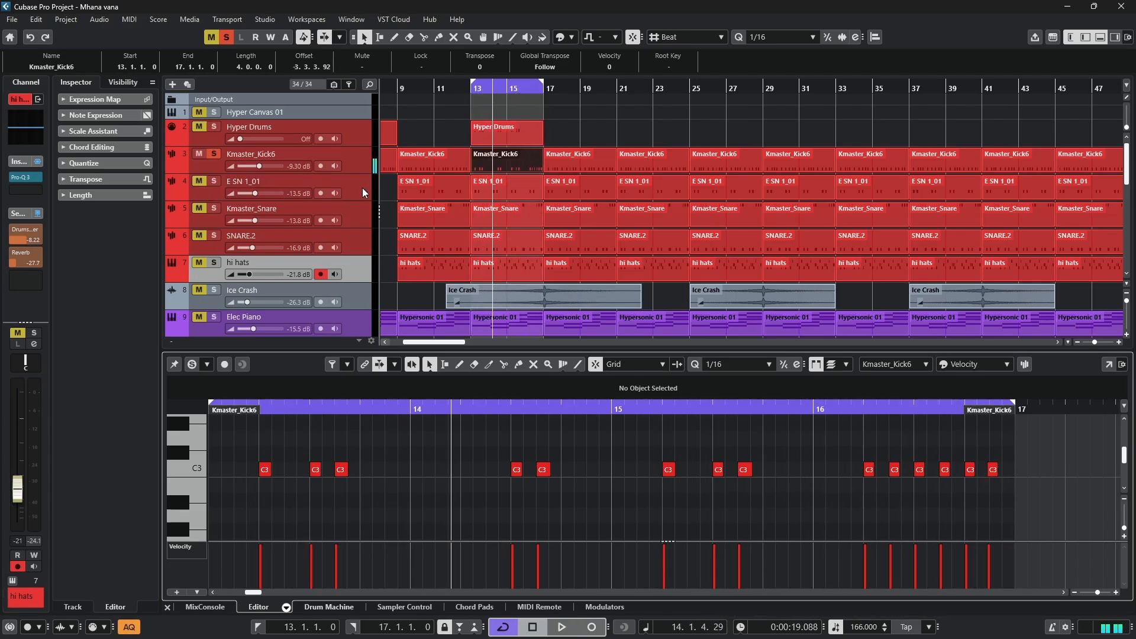
left_click(201, 127)
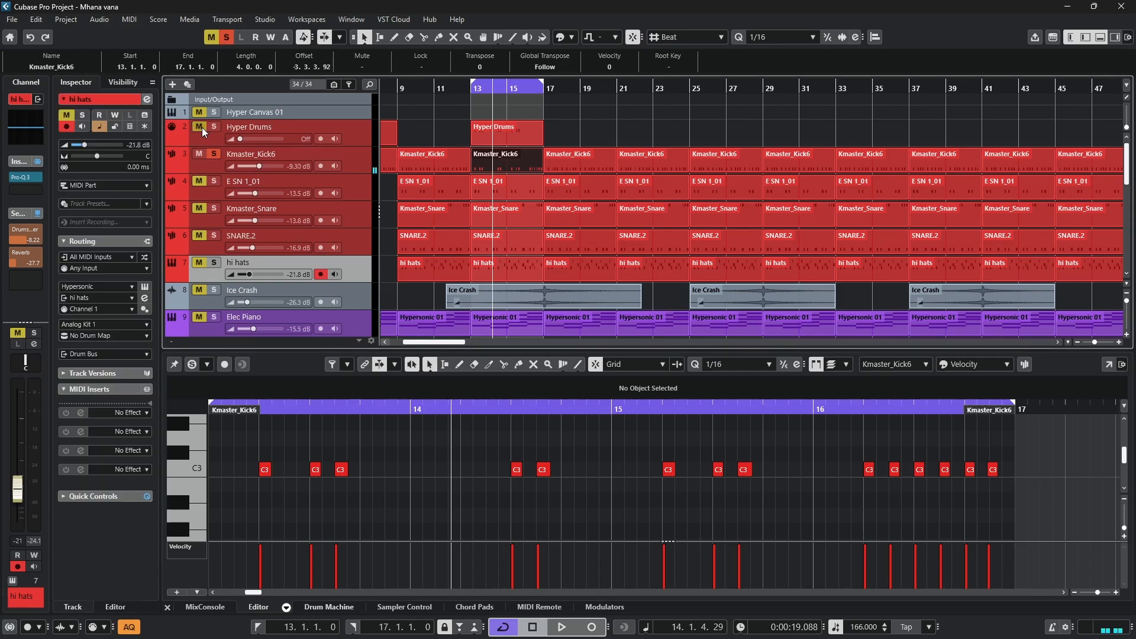
left_click(495, 129)
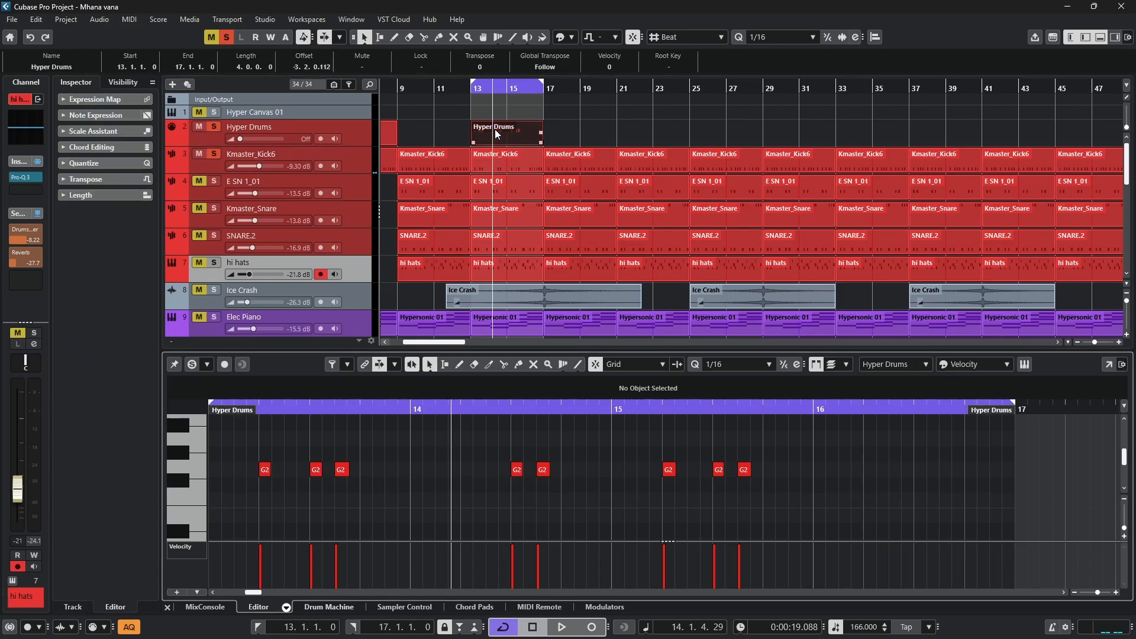
- Play the loop with only Hyper Drums soloed, add Kmaster_Kick6 to the solo to hear both, and stop playback
left_click(214, 156)
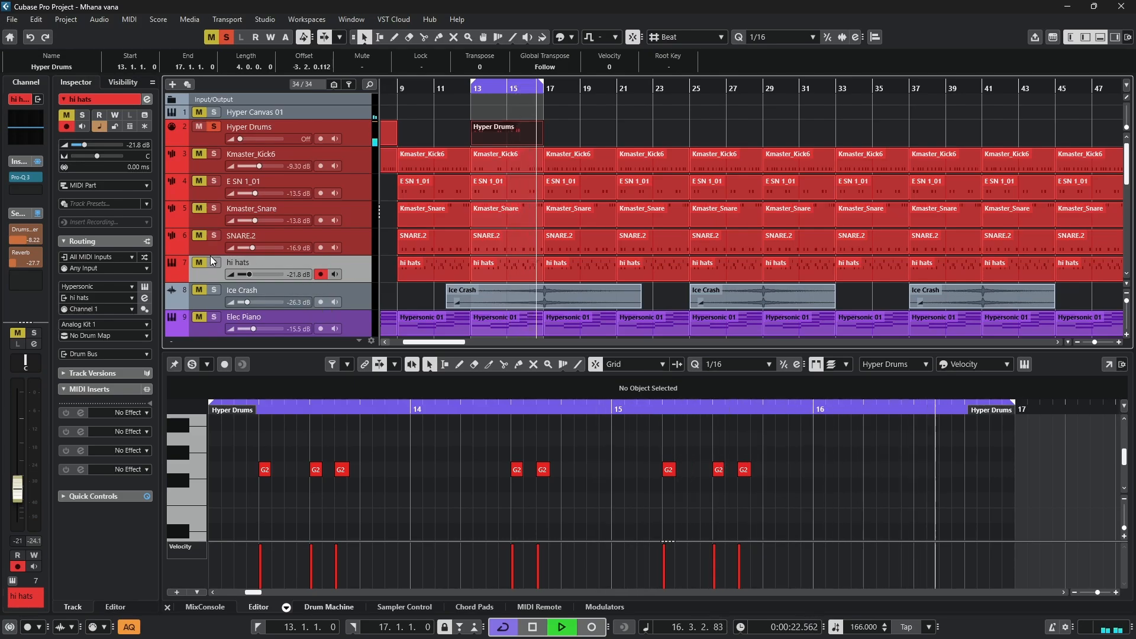
left_click(200, 155)
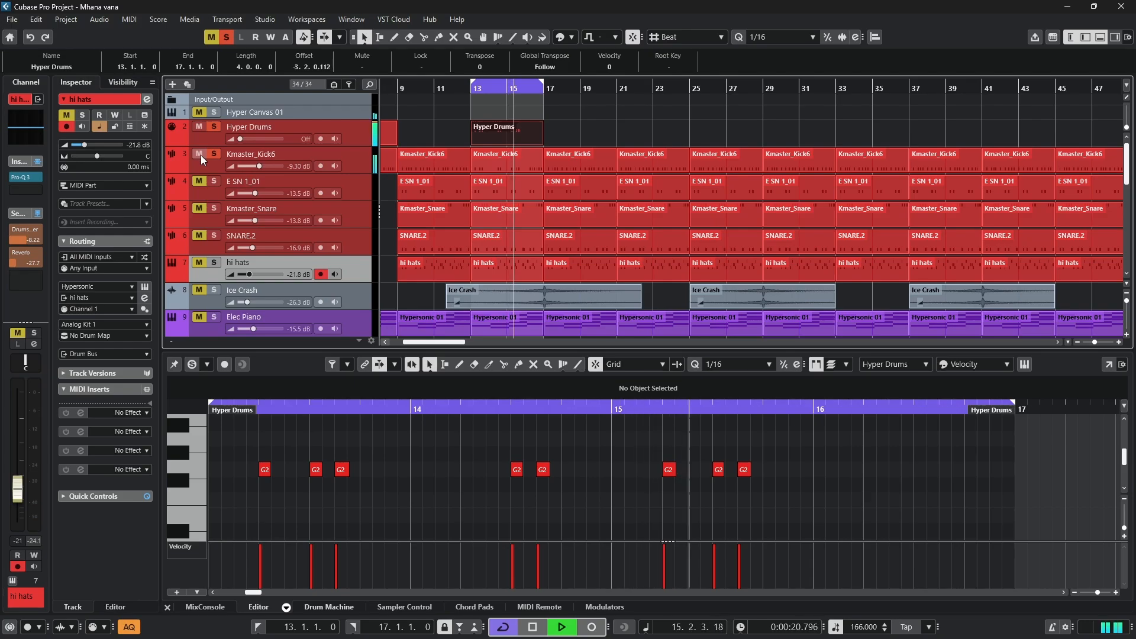
key("space")
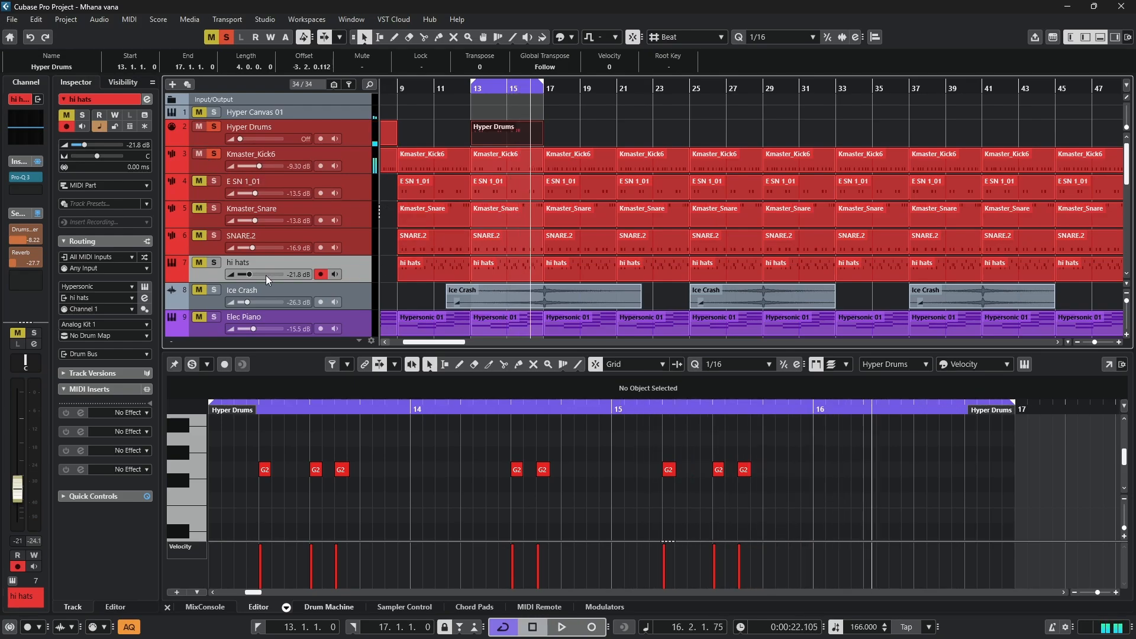
- Clear all solos, solo the Ice Crash track, and play its first event from its start with the audio shown in the editor
left_click(227, 38)
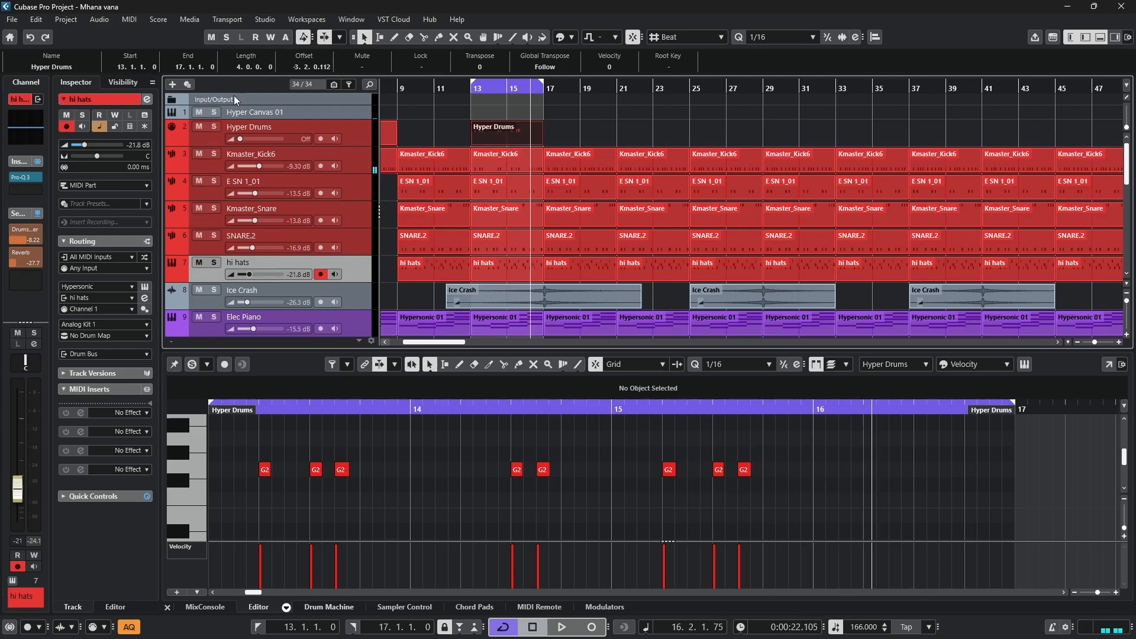
left_click(214, 294)
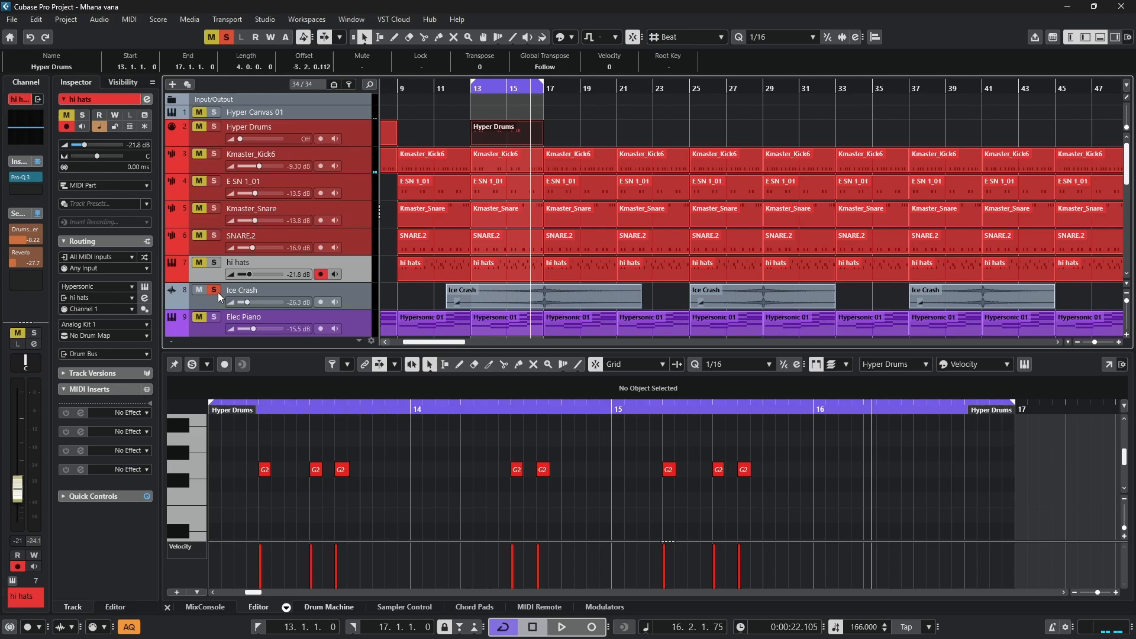
left_click(419, 88)
key("space")
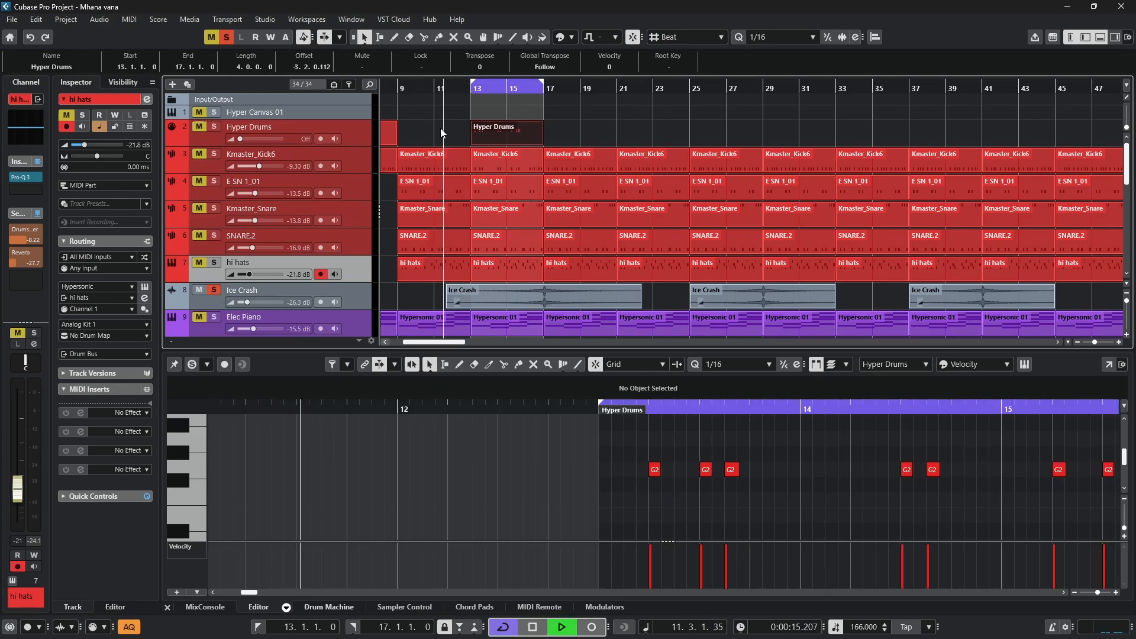
left_click(495, 299)
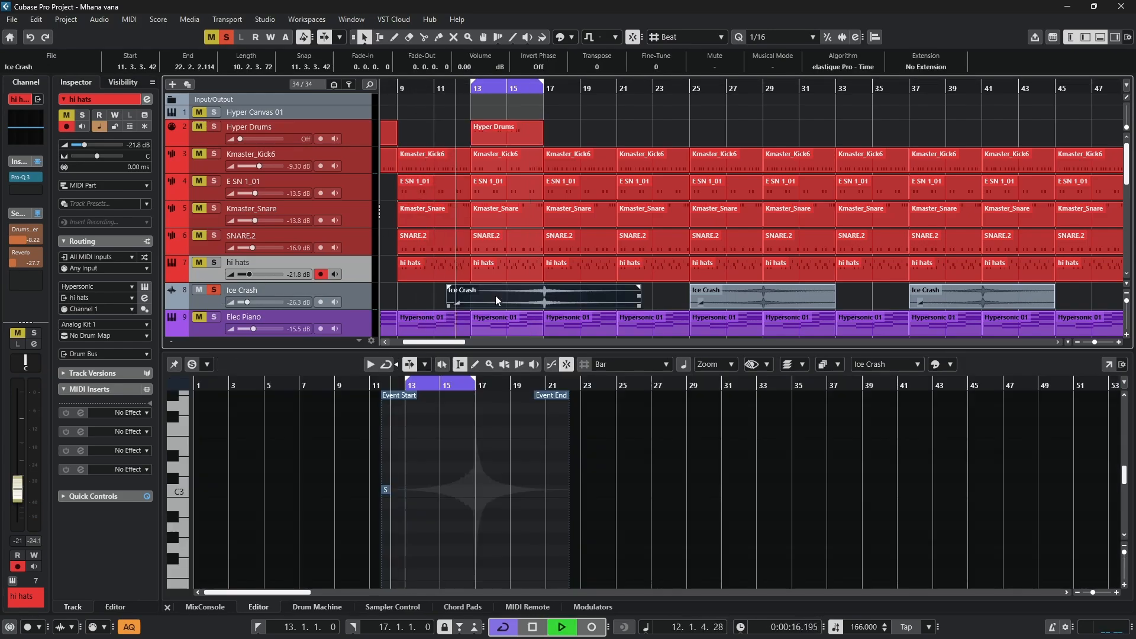
- Close the lower editor and solo all the drum tracks from Hyper Drums to hi hats together with Ice Crash
left_click(1100, 37)
left_click(546, 265)
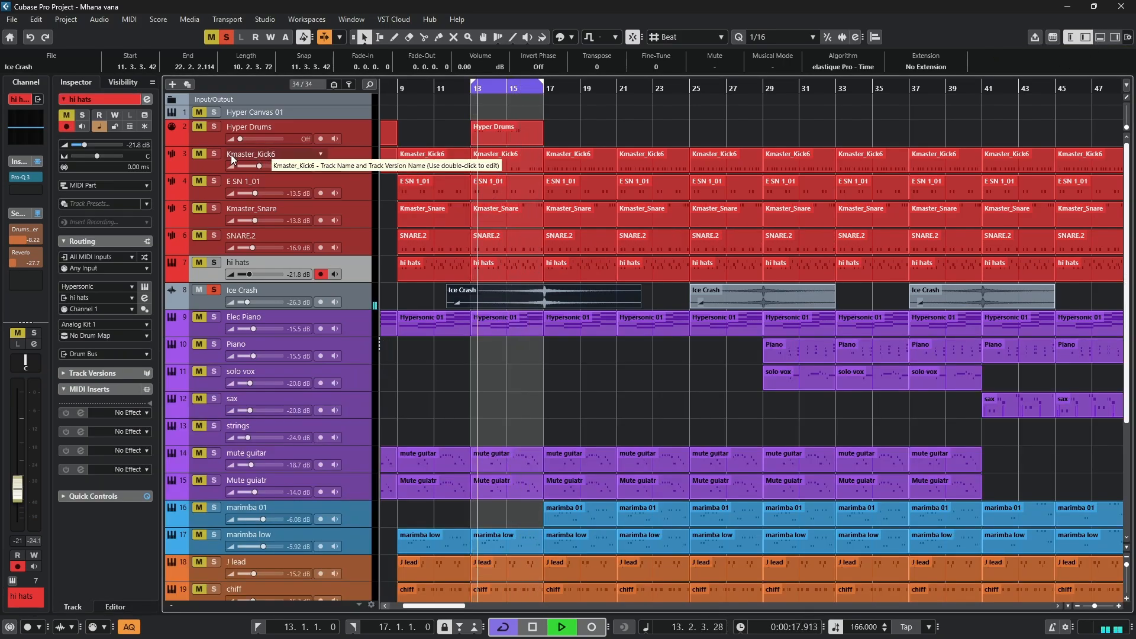
left_click(213, 126)
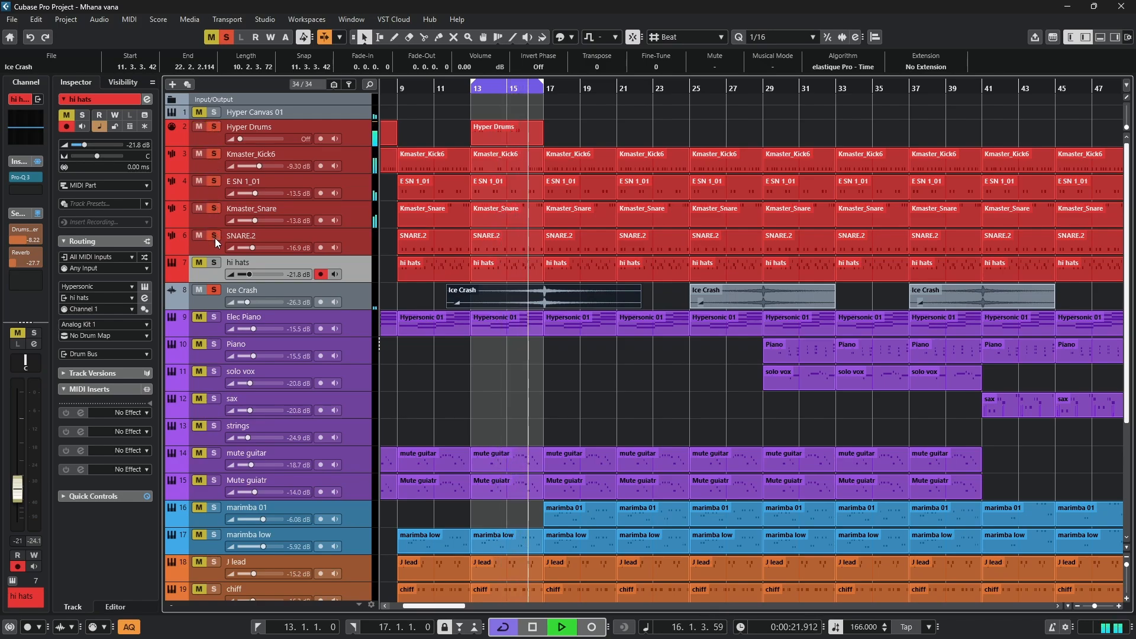
left_click(214, 264)
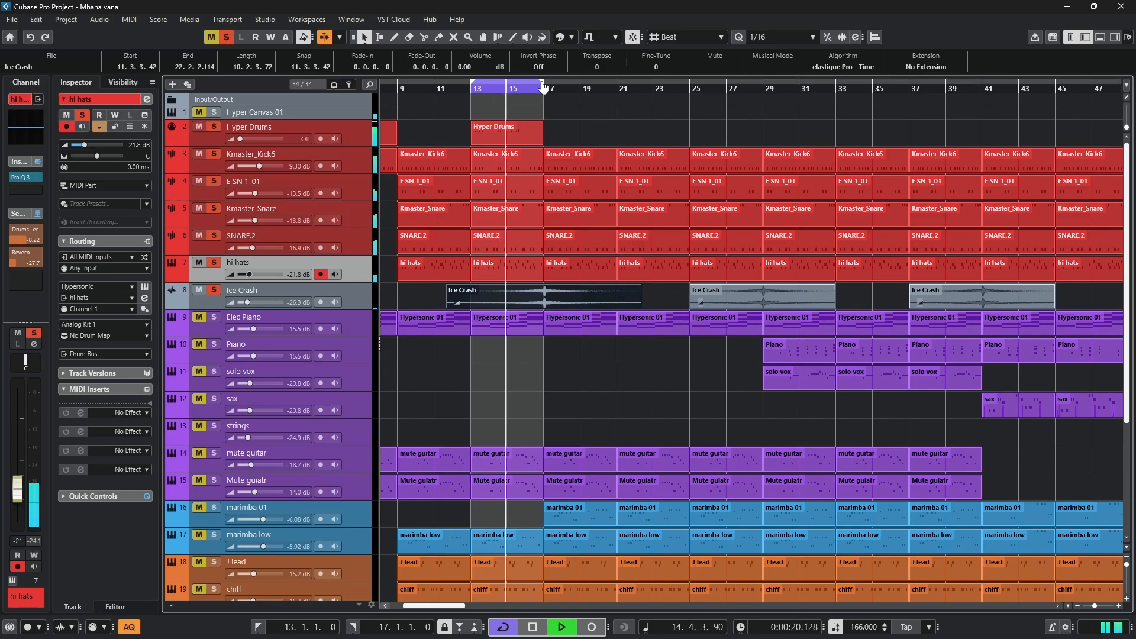
- Extend the loop range over all parts of the project, clear the selection, and follow the drum playback across the arrangement
key("ctrl+a")
key("p")
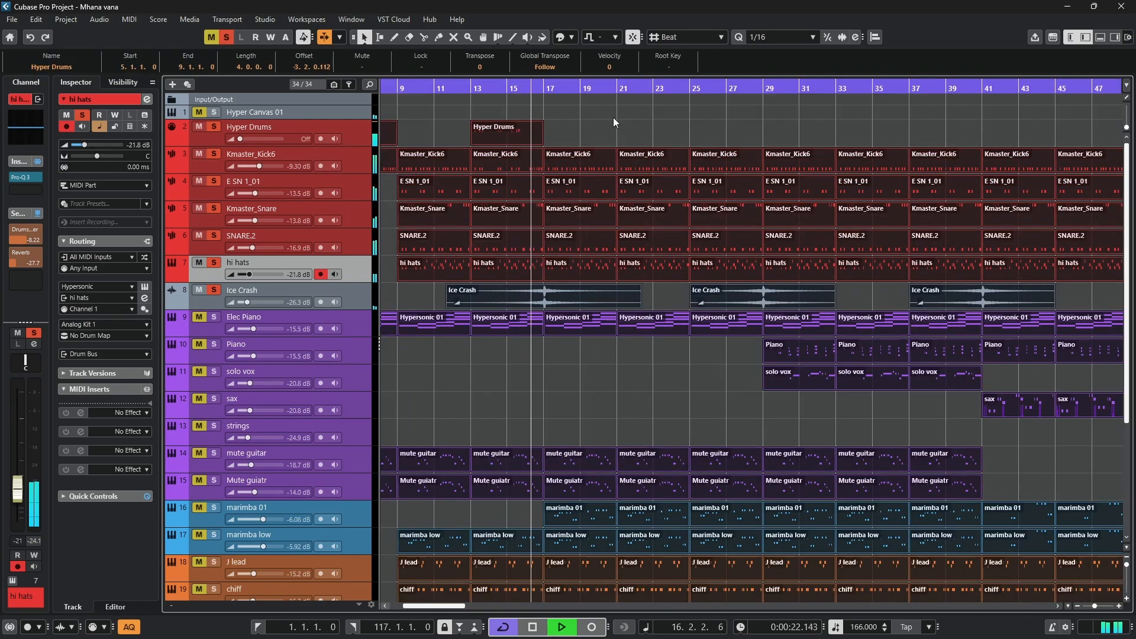
left_click(613, 117)
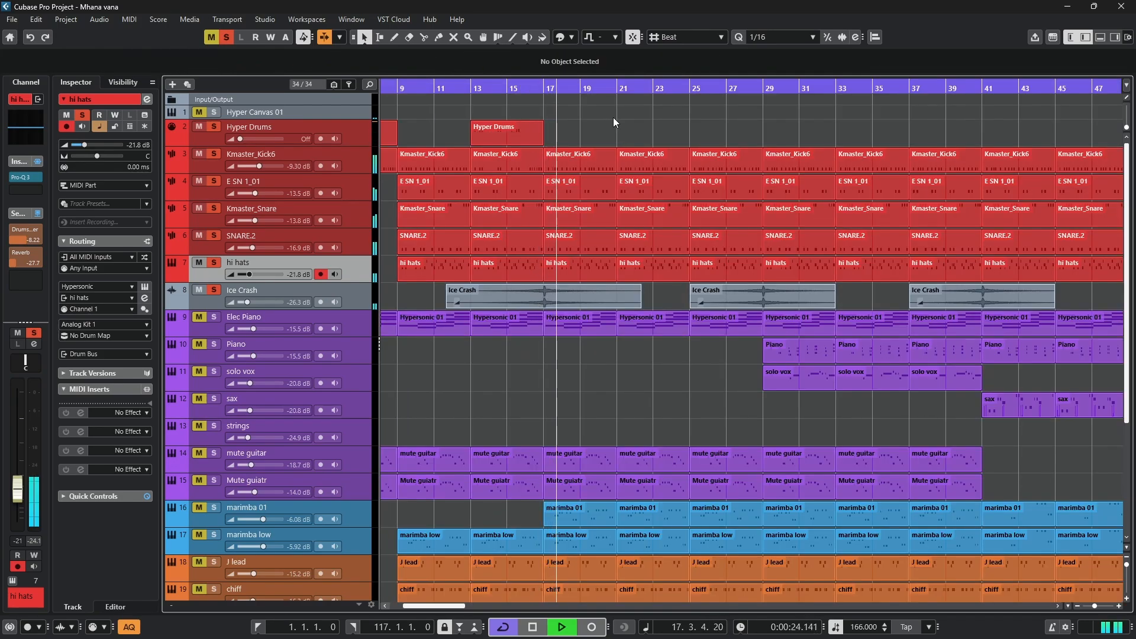
scroll(613, 117, "down", 1)
scroll(613, 117, "down", 3)
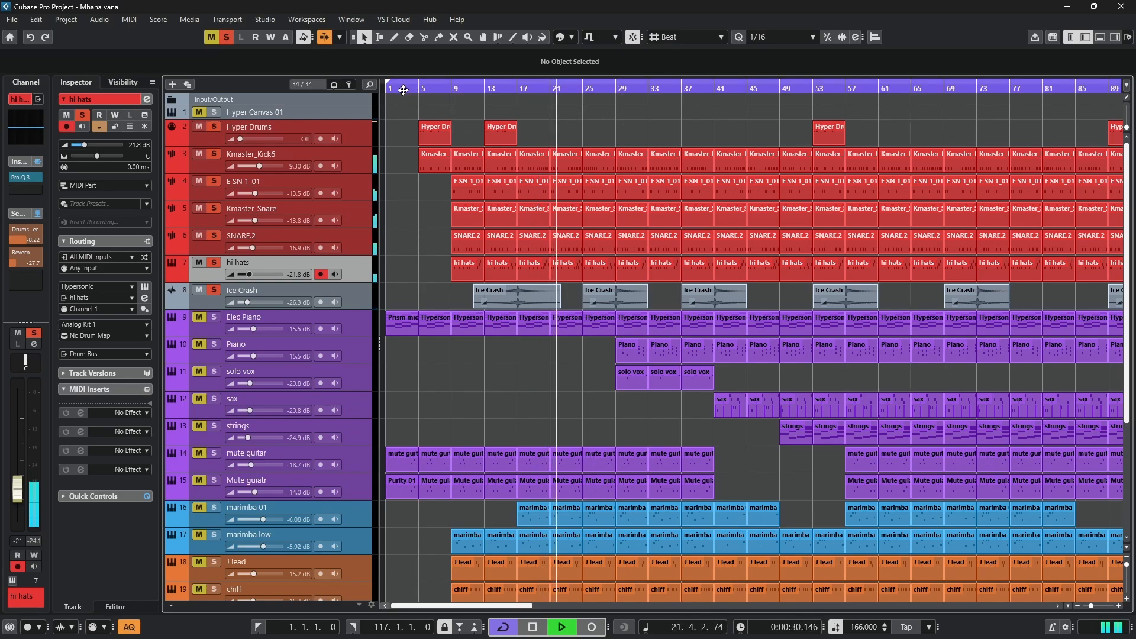
scroll(558, 341, "up", 3)
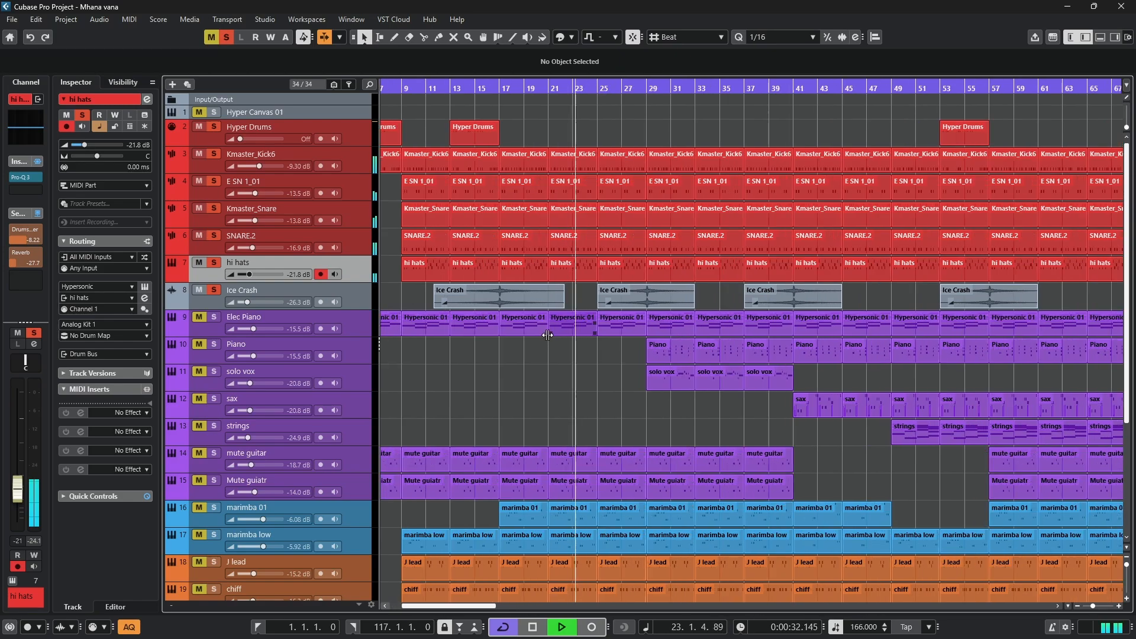
- Set the loop range to the Elec Piano part at bars 17–21, move the playback position to bar 17, and stop playback
left_click(524, 330)
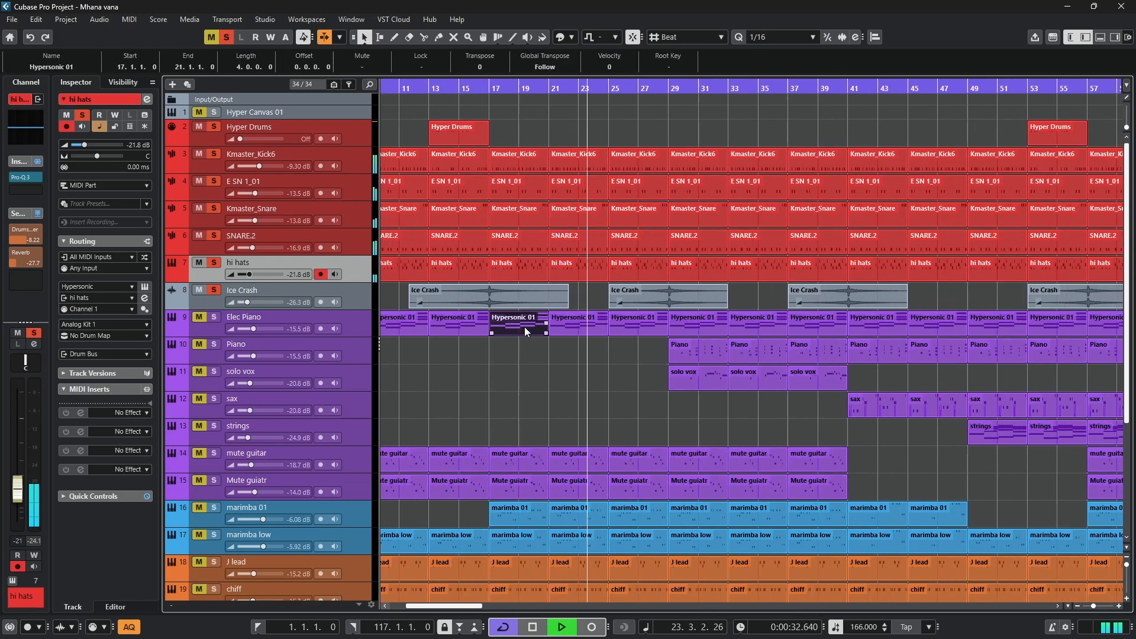
left_click(493, 95)
key("space")
- Clear all solos, solo the Elec Piano track, and open its Hypersonic 01 part at bar 17 in the note editor
left_click(226, 36)
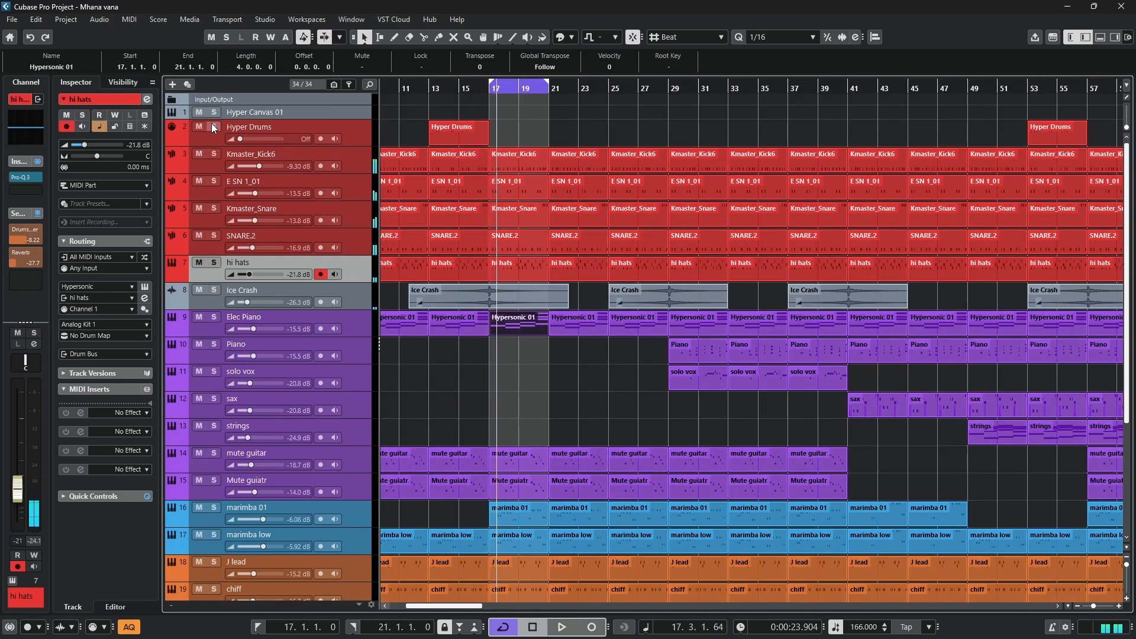
left_click(214, 318)
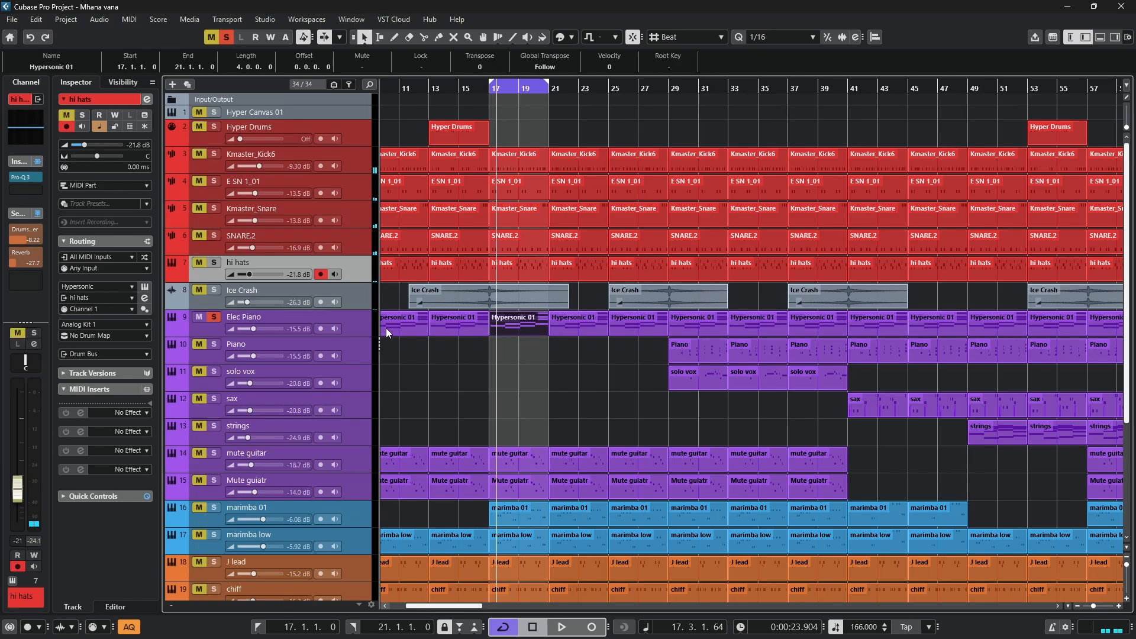
double_click(499, 325)
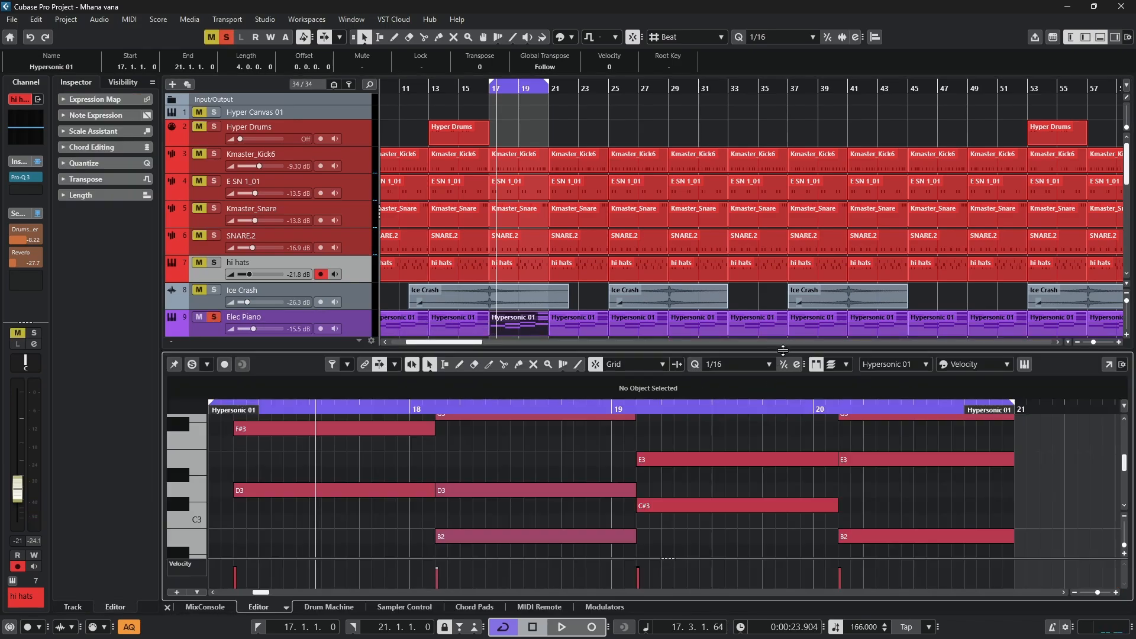
- Enlarge the note editor and delete the low bass notes D2, G1, A1 and B1 from the Elec Piano part
left_click_drag(783, 350, 783, 178)
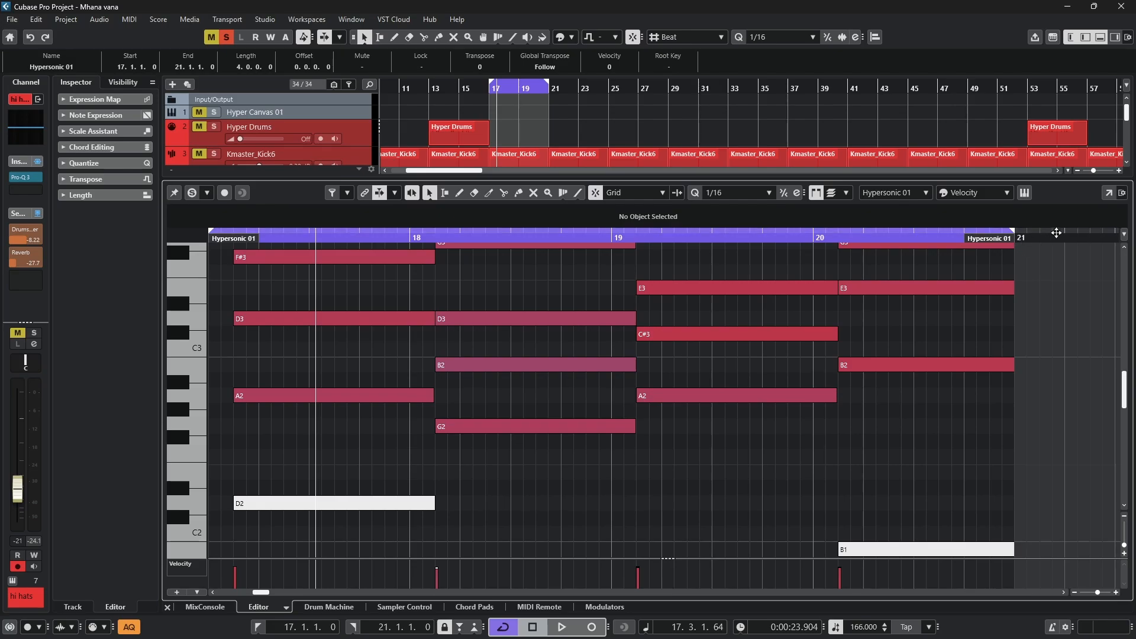
scroll(1035, 302, "down", 6)
scroll(1036, 301, "up", 2)
left_click_drag(1024, 315, 248, 531)
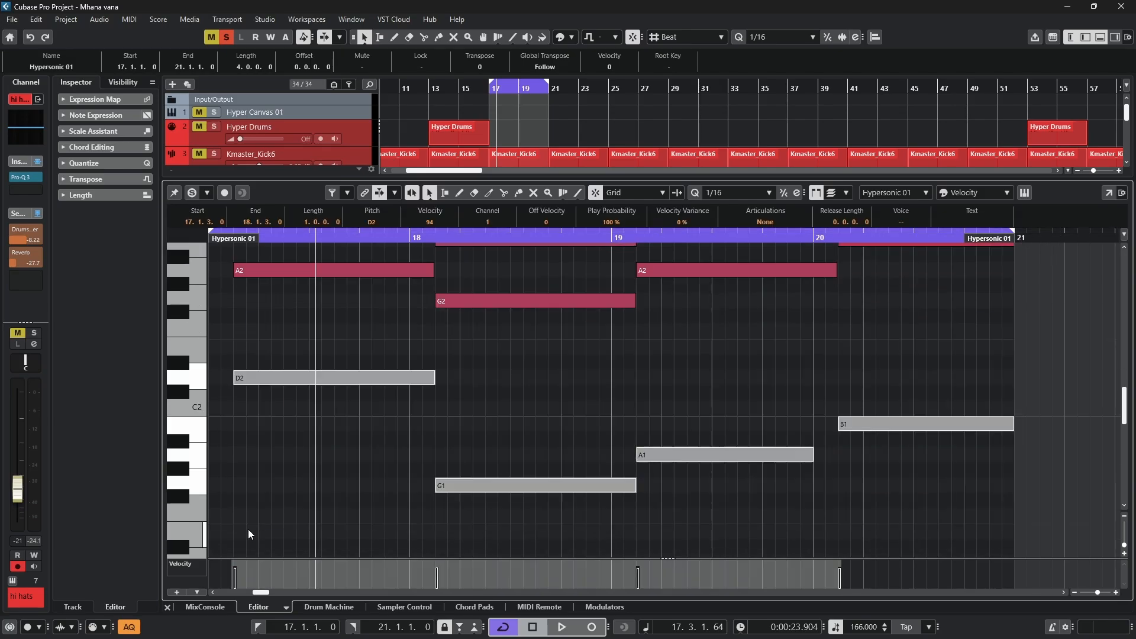
key("Delete")
scroll(535, 427, "up", 4)
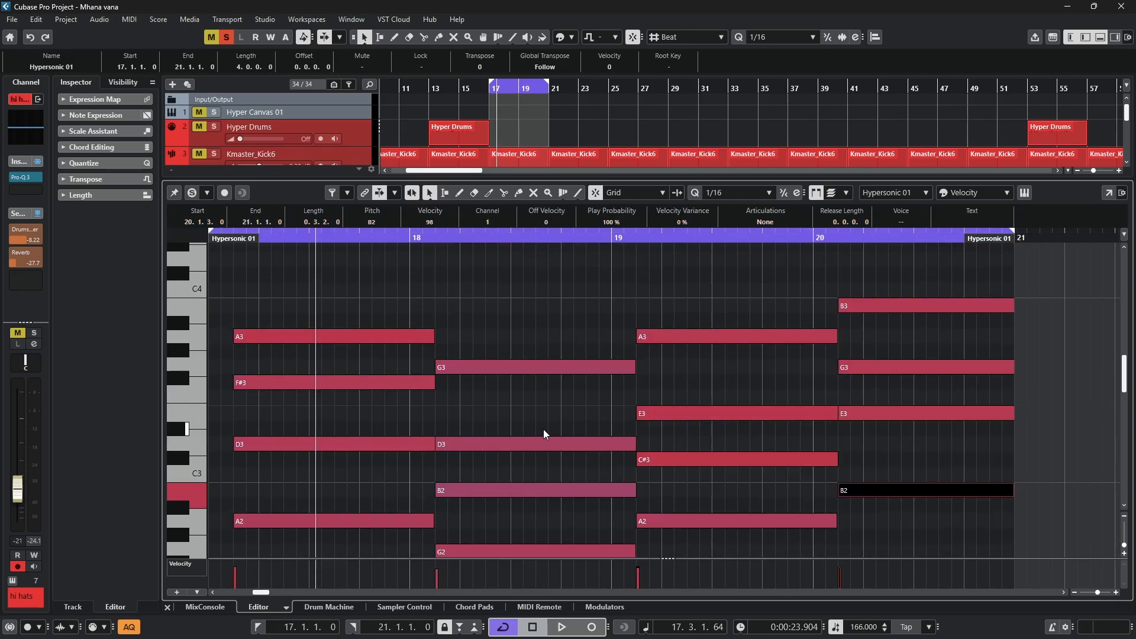
scroll(543, 429, "down", 1)
left_click(538, 355)
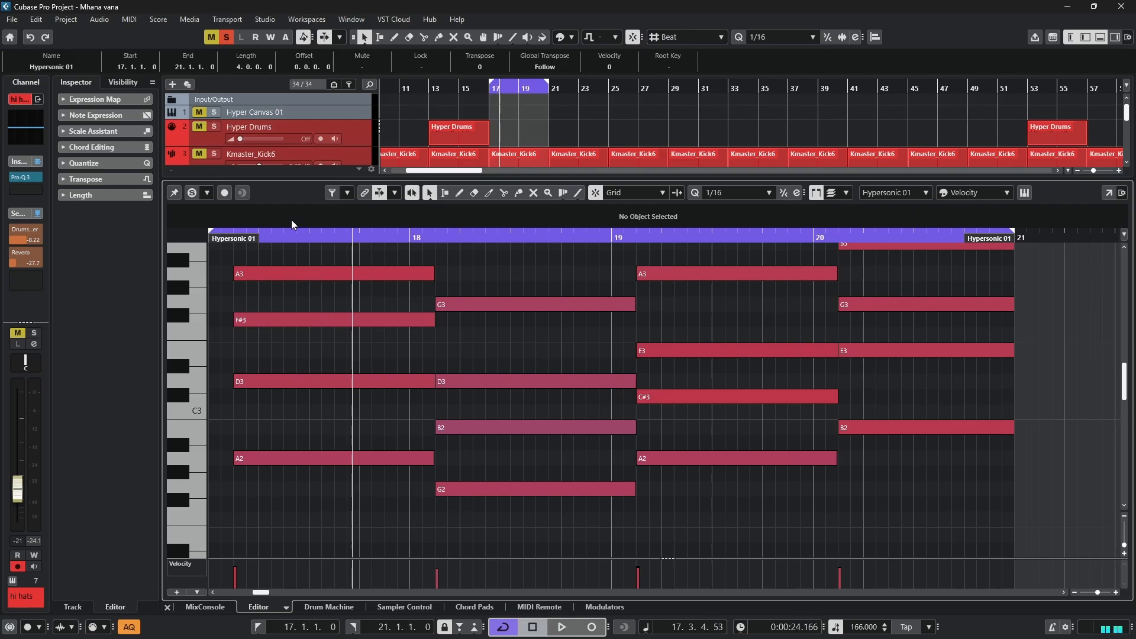
- Play the Elec Piano chords from bar 17, check the patch in its Hypersonic 2 instrument window, then close it and stop playback
left_click_drag(238, 237, 214, 238)
key("space")
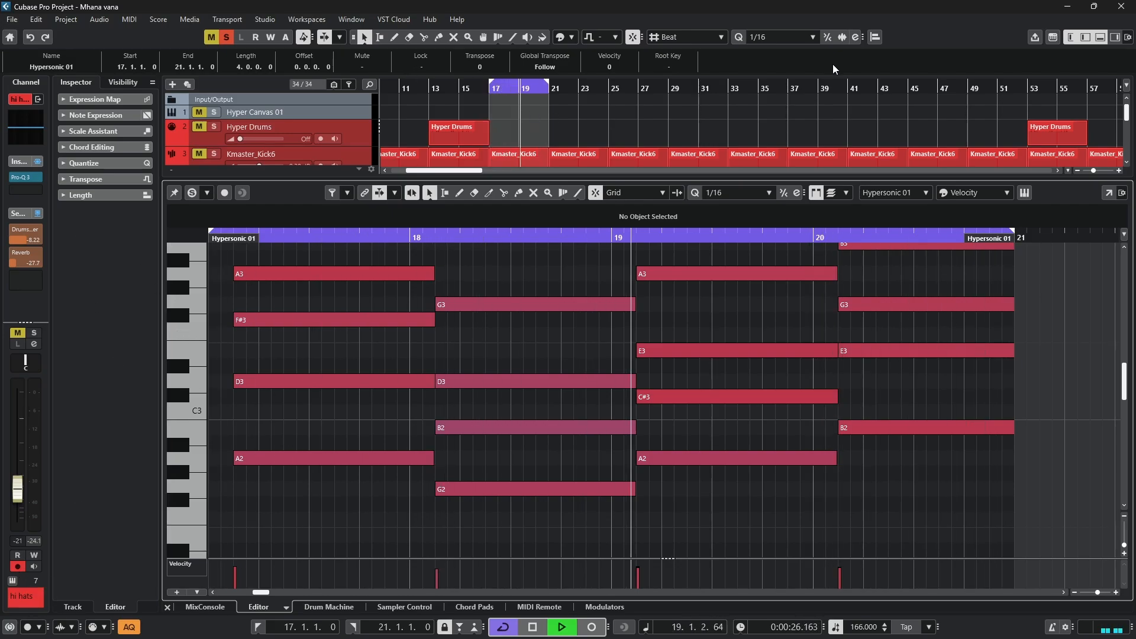
left_click(1022, 193)
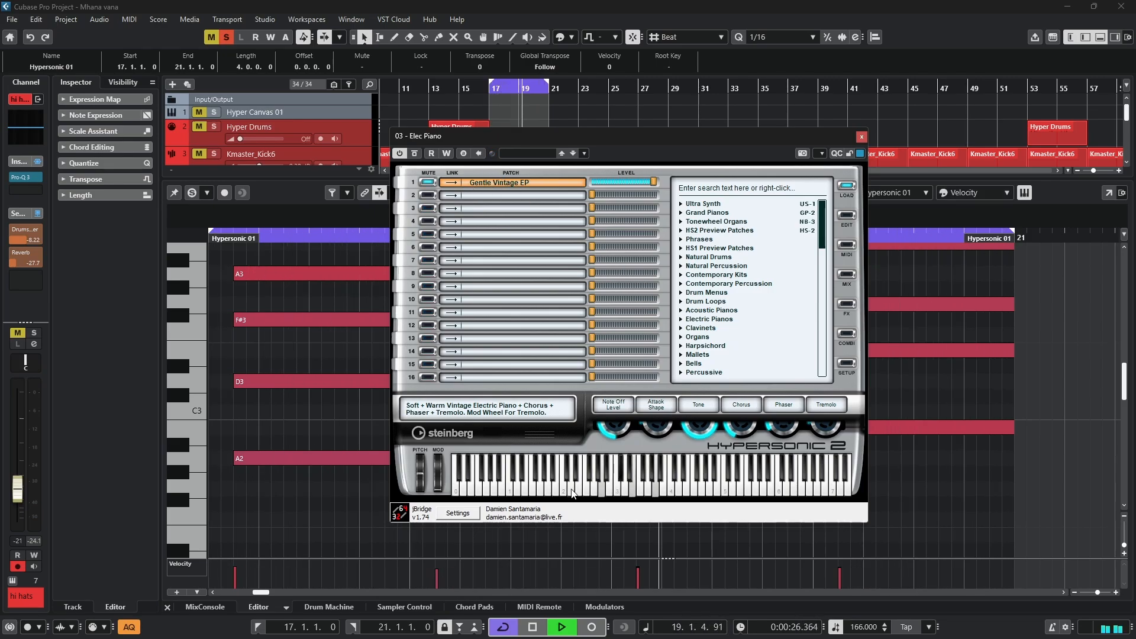
left_click(862, 136)
key("space")
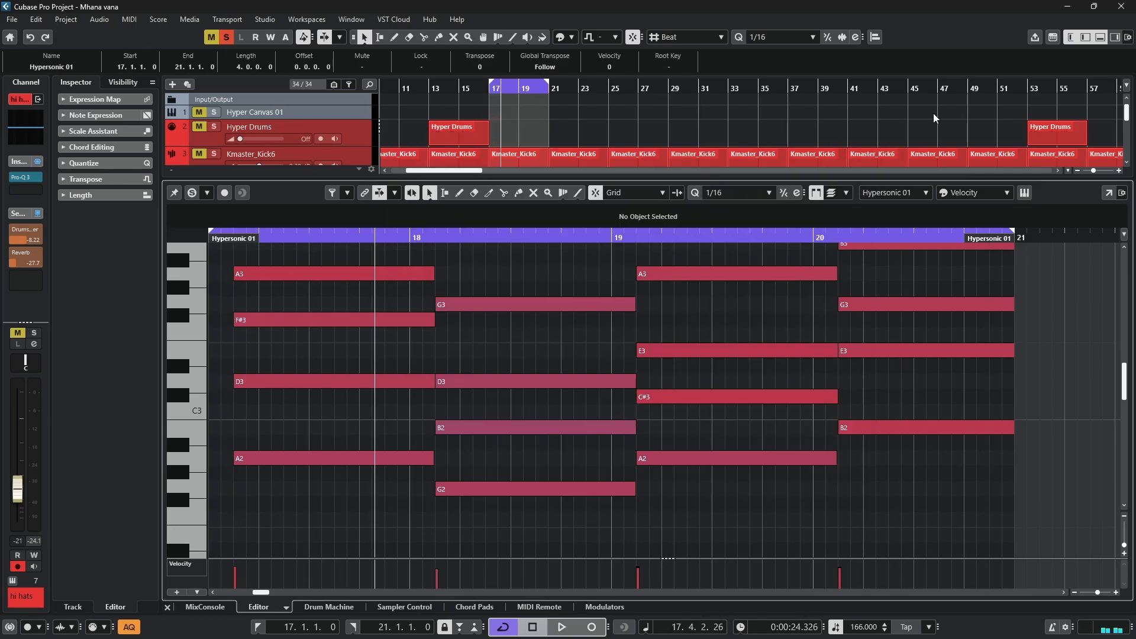
- Close the lower editor, keeping the Inspector shown, and unsolo the Elec Piano track
left_click(1086, 38)
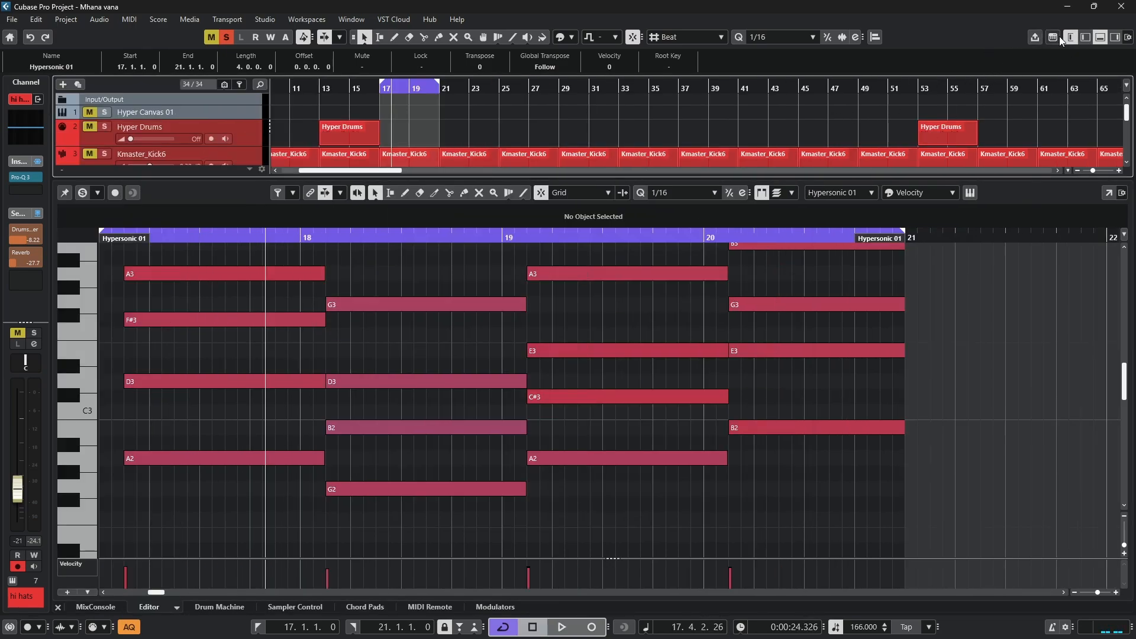
left_click(1085, 37)
left_click(1100, 38)
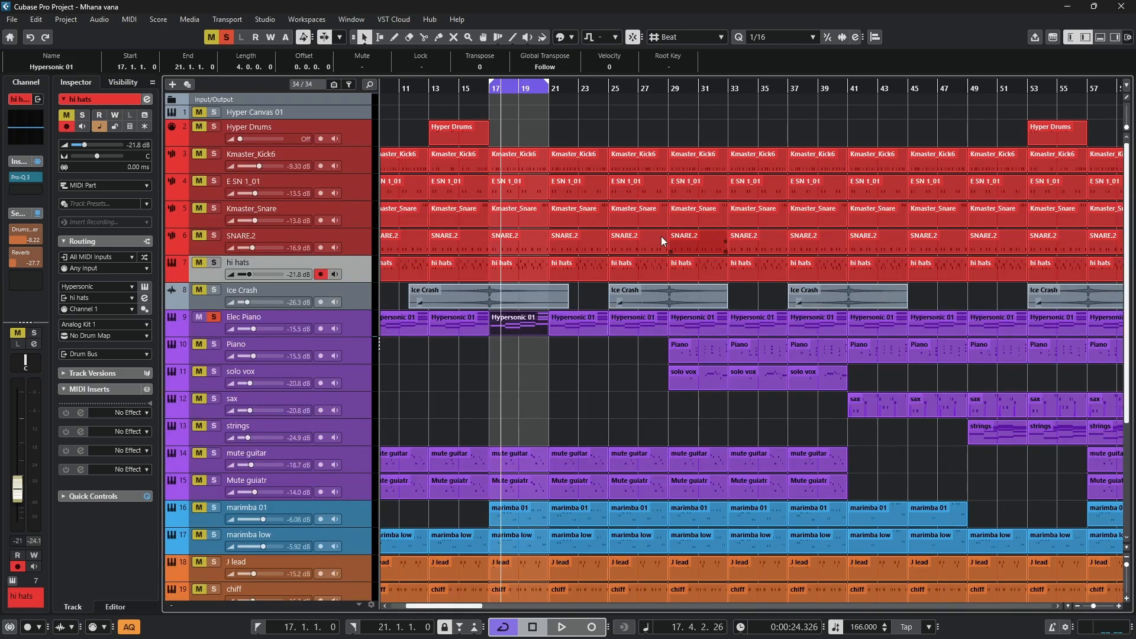
left_click(214, 316)
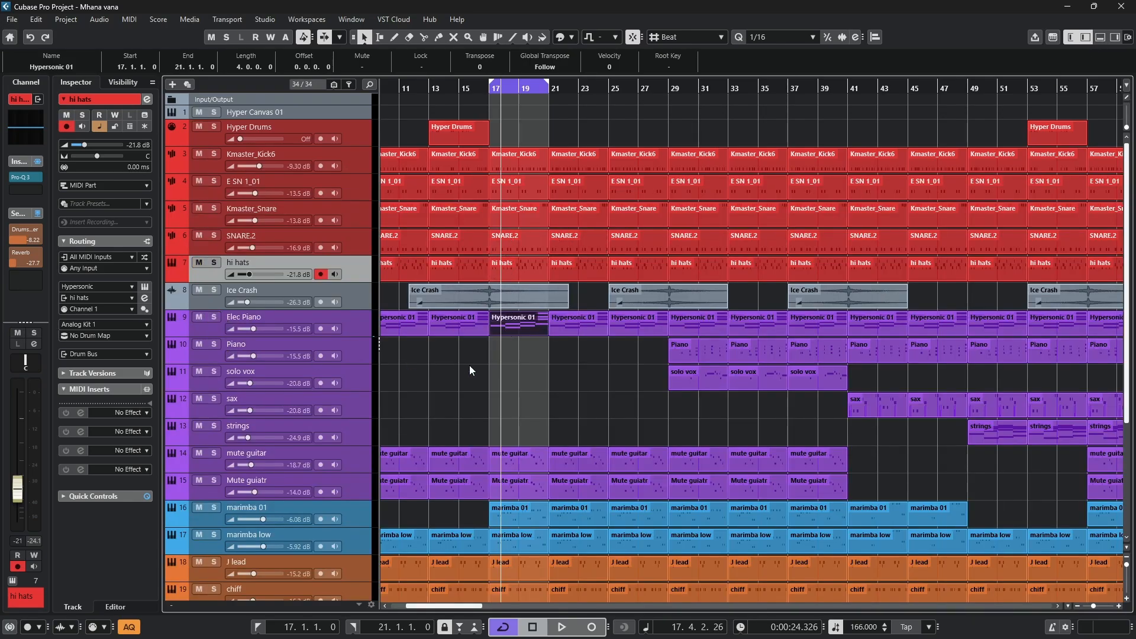
- Set the loop range to the Piano part at bars 29–33, move the playback position to bar 29, and select the Piano track
left_click(693, 353)
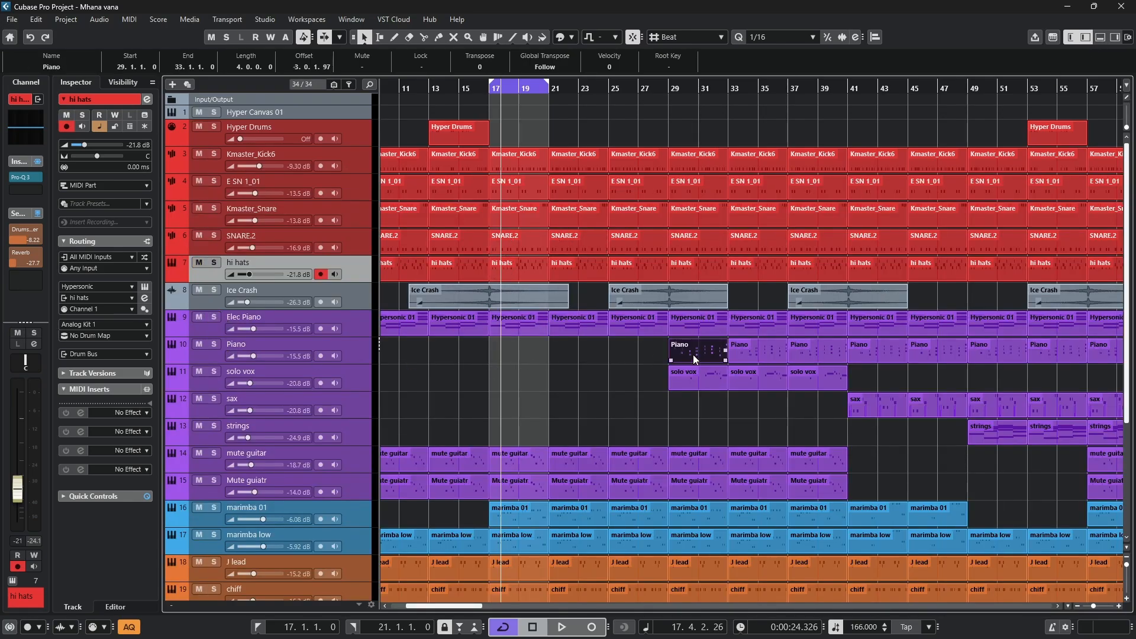
key("p")
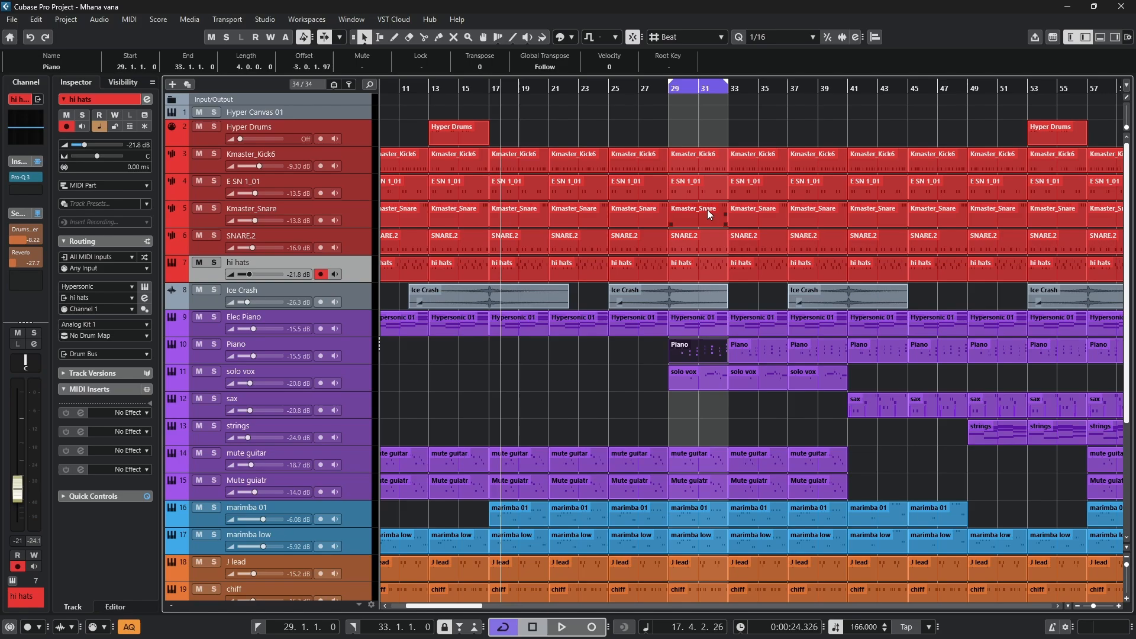
left_click(679, 84)
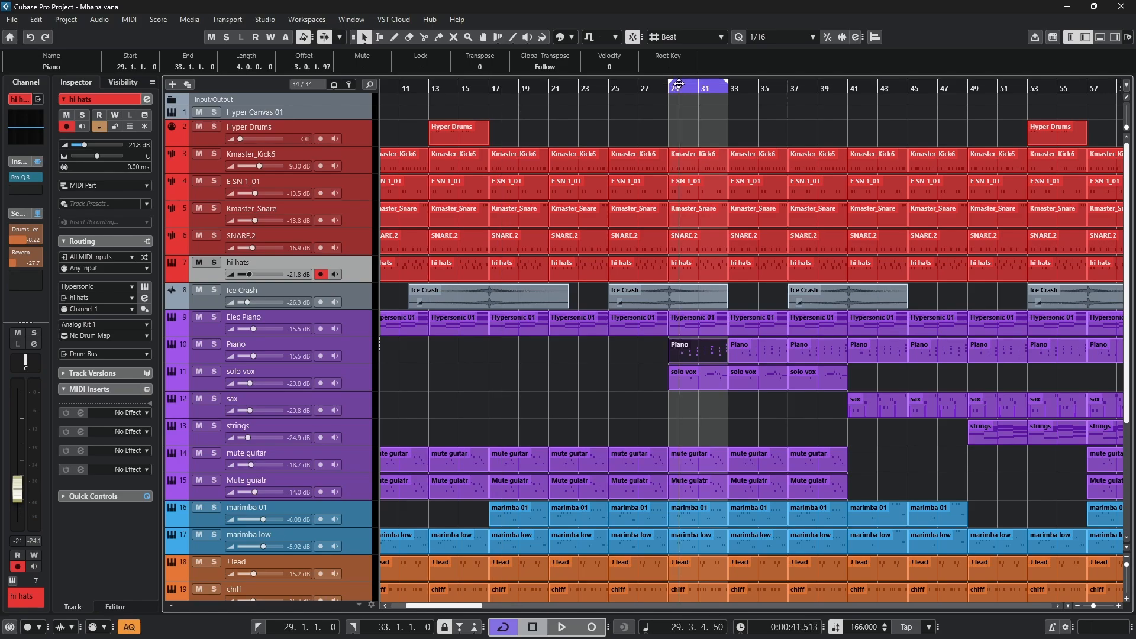
left_click(220, 351)
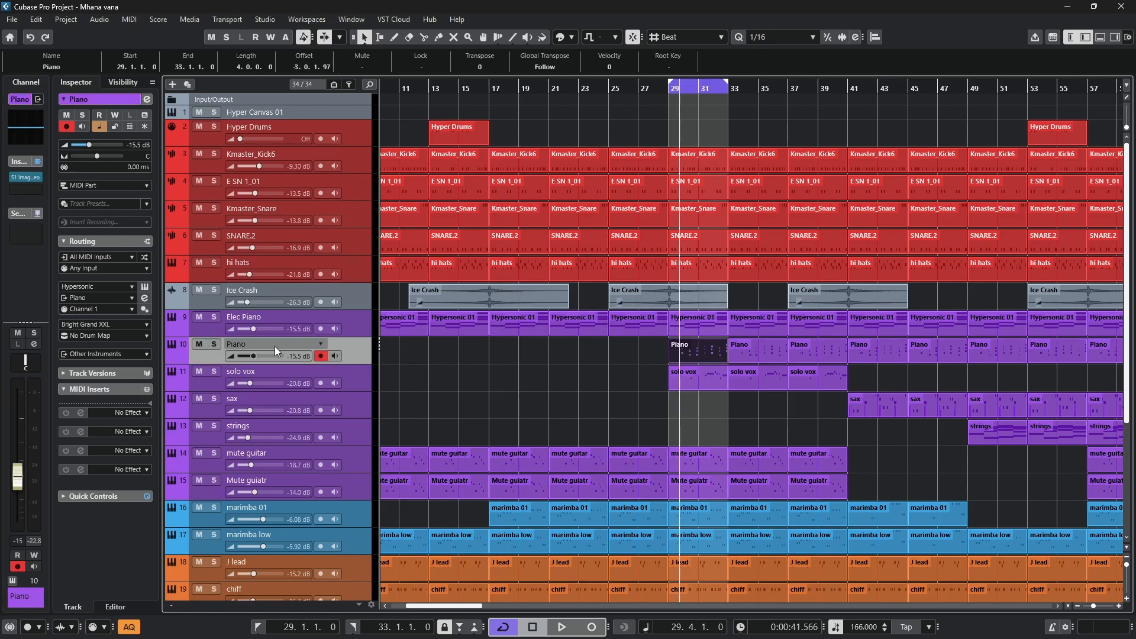
- Solo the Piano track, open its part at bars 29–33 in the note editor and play it from the start
left_click(214, 345)
double_click(695, 353)
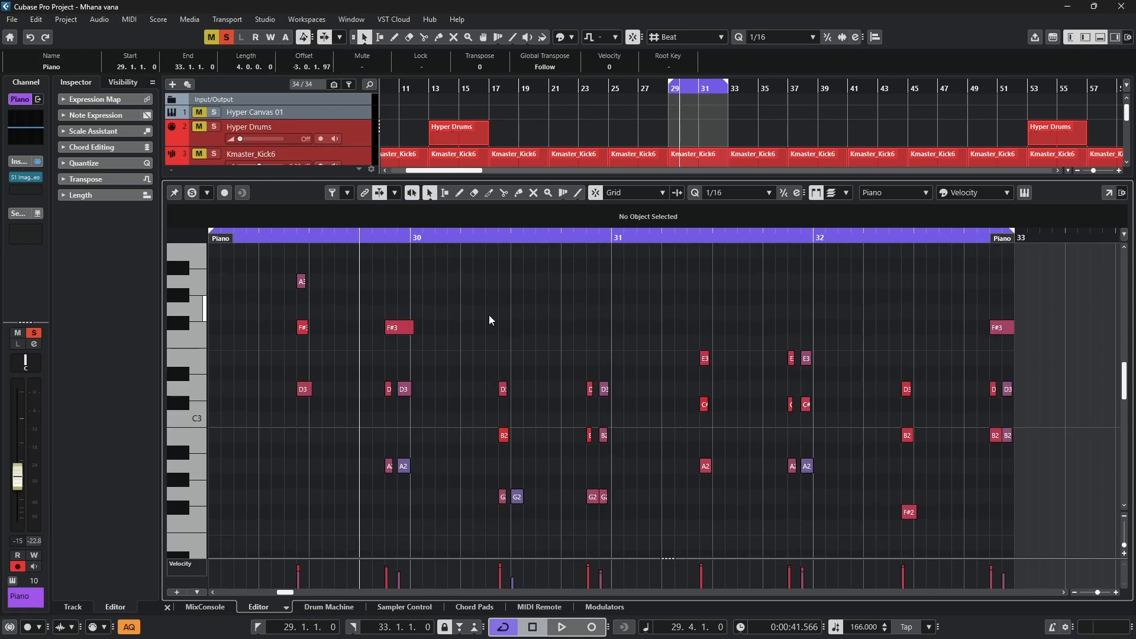
scroll(489, 320, "up", 1)
key("space")
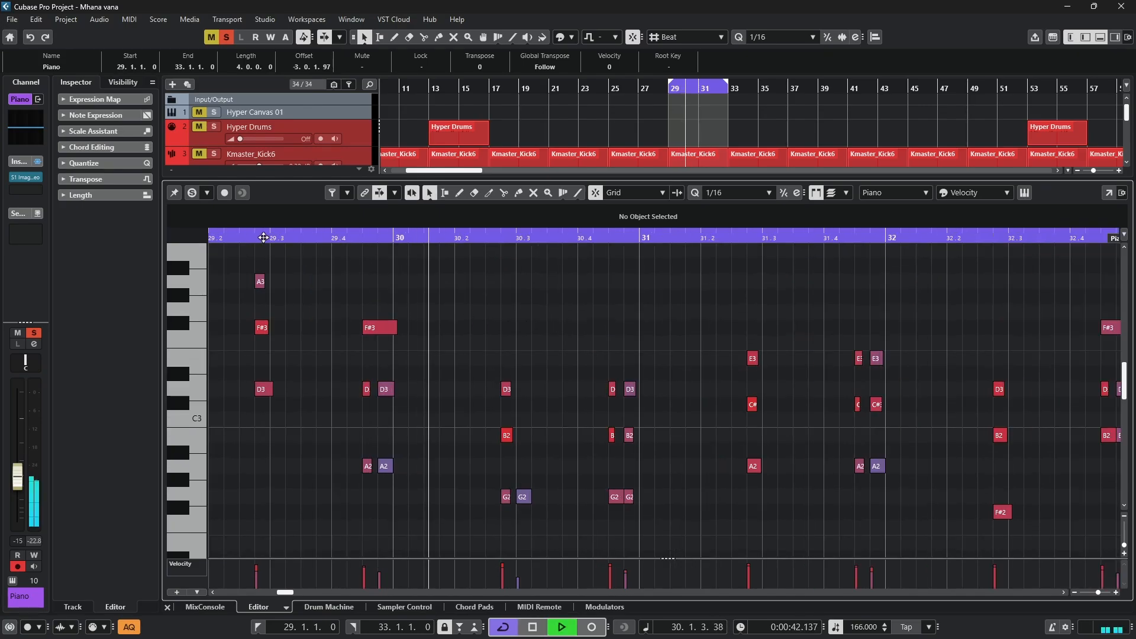
left_click(220, 238)
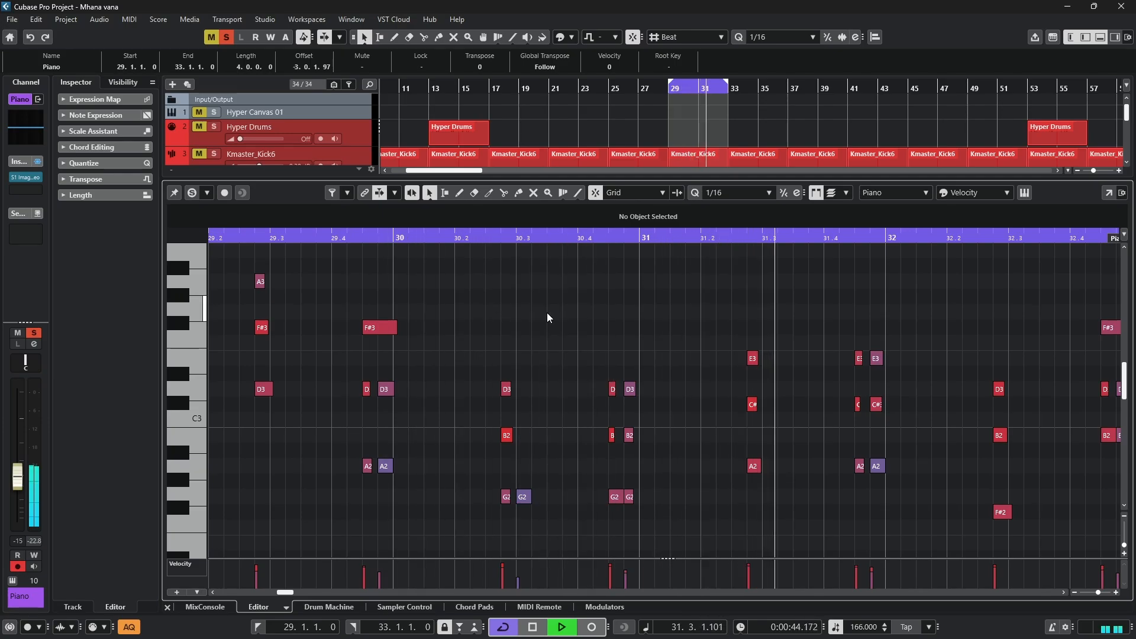
scroll(555, 318, "down", 2)
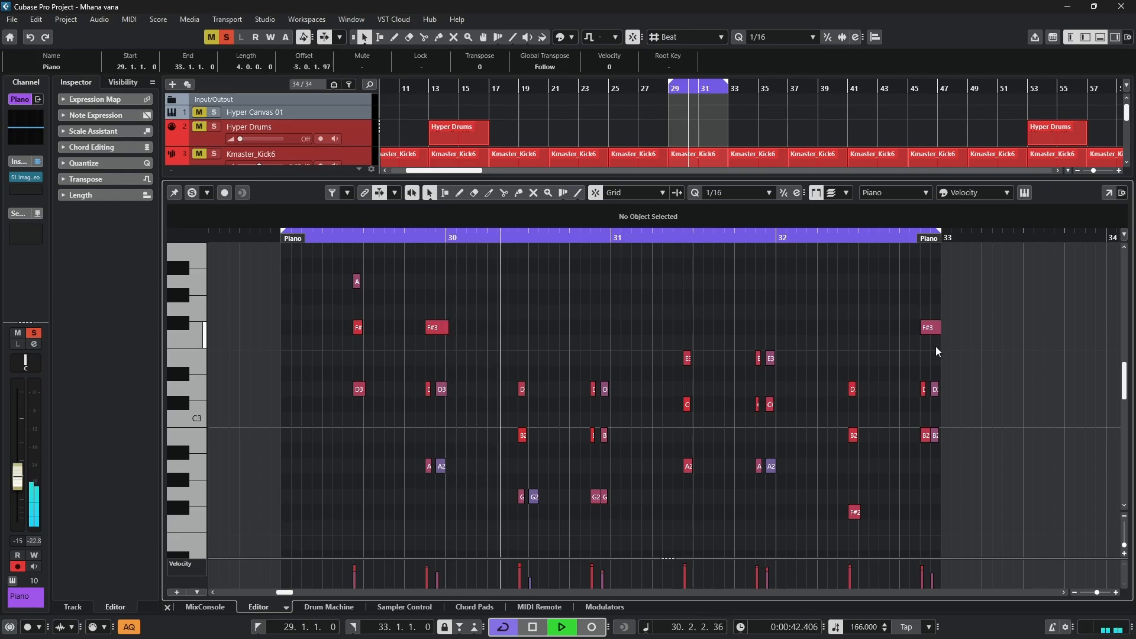
- Shorten the last F#3 note in bar 32 to 0.0.1.0, duplicate it right after itself, and trim the first copy to 0.0.0.70
left_click_drag(940, 328, 929, 330)
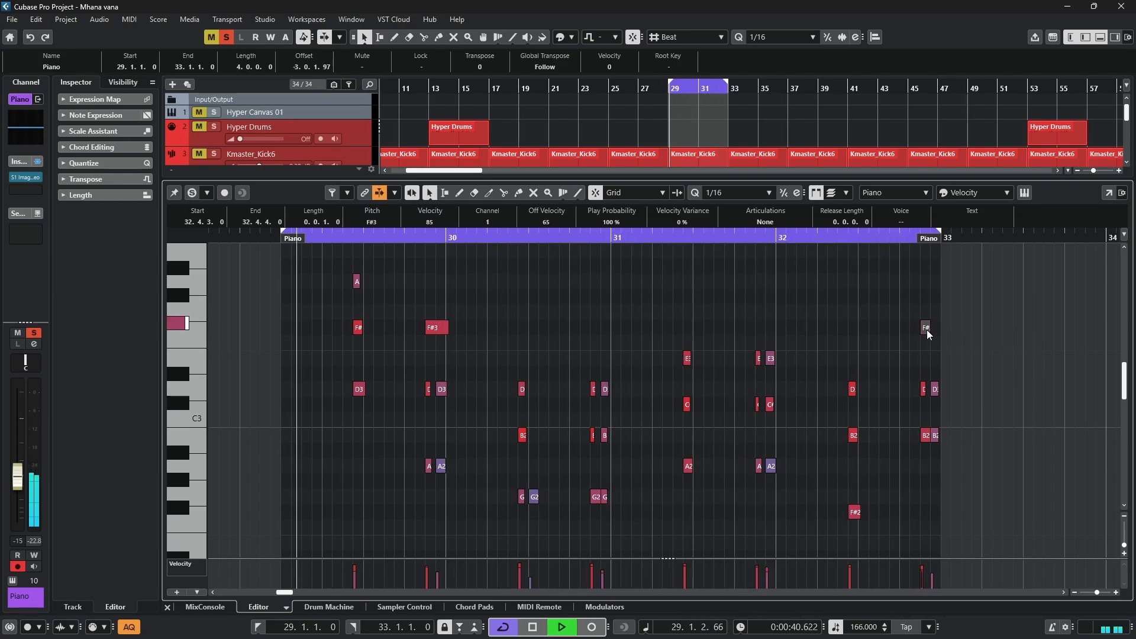
key("alt+d")
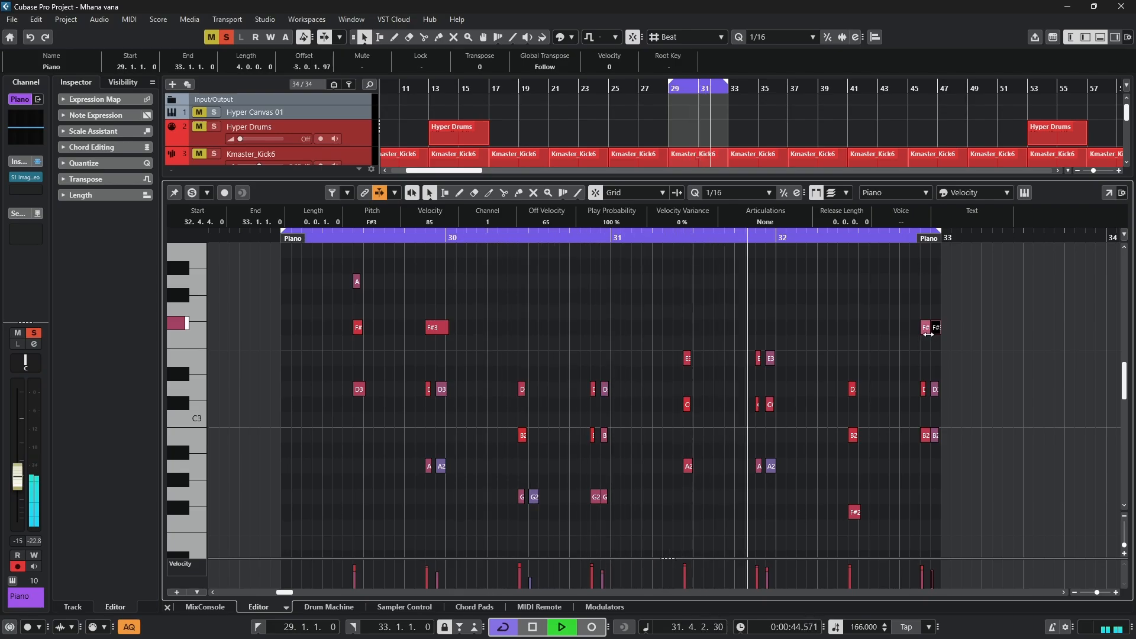
left_click_drag(928, 329, 924, 336)
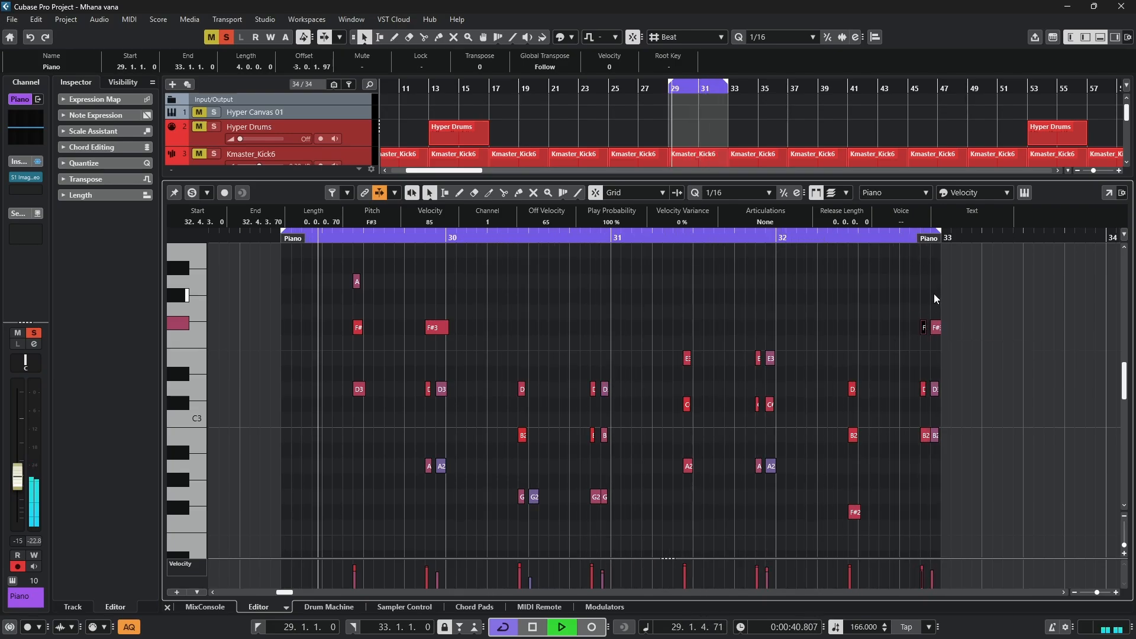
- Hide the Inspector and lower editor, then unsolo the Piano track and select the solo vox track
left_click(1086, 38)
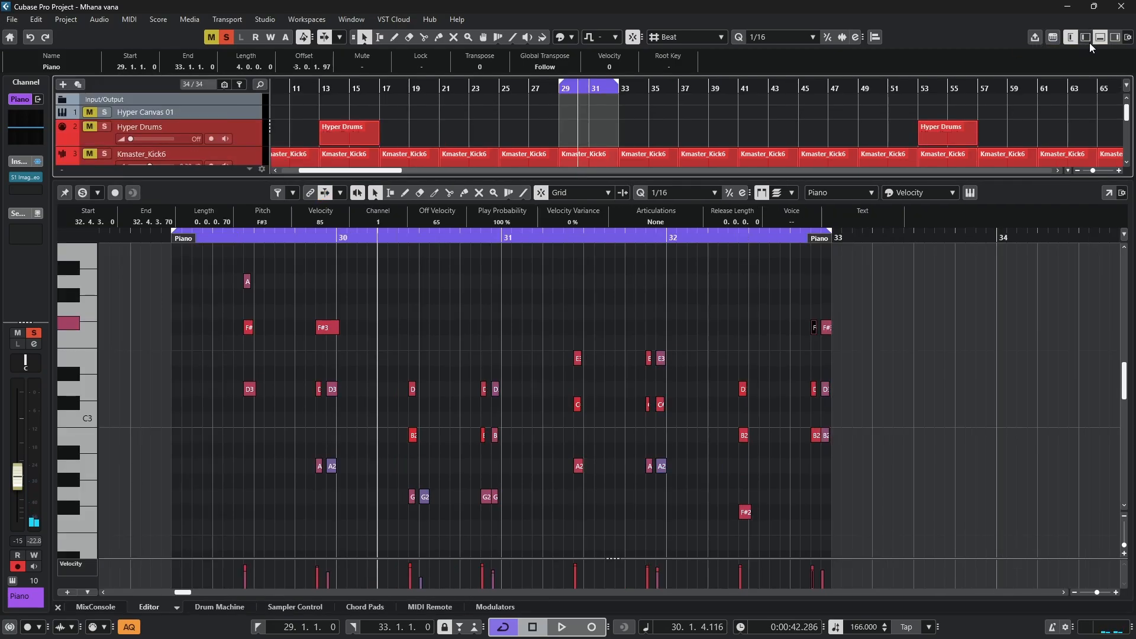
left_click(1098, 38)
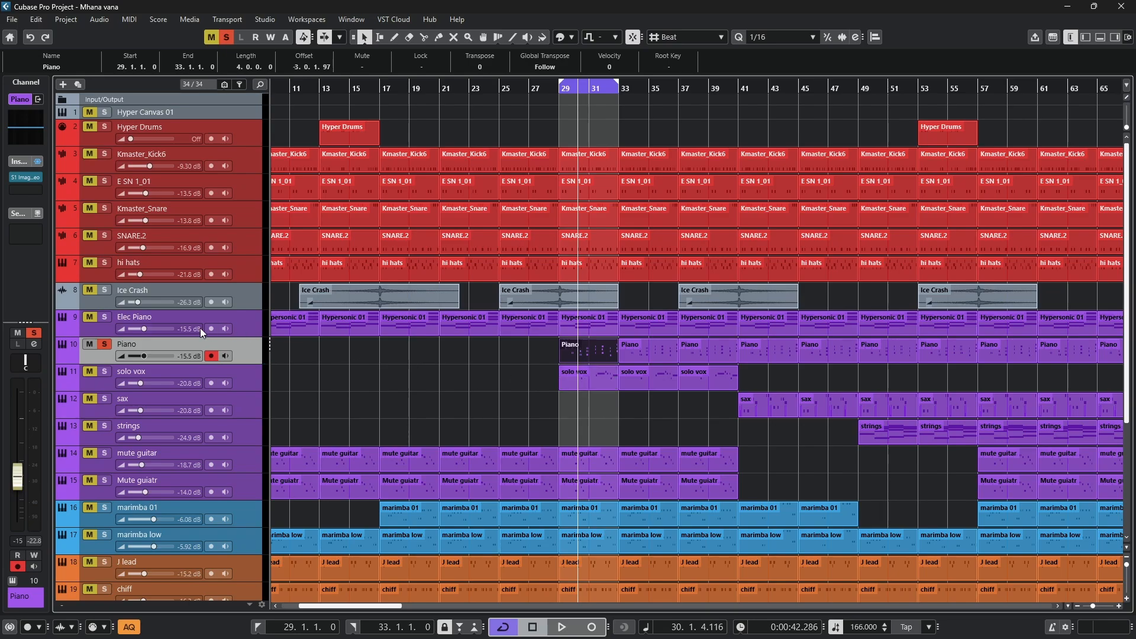
left_click(109, 348)
left_click(391, 380)
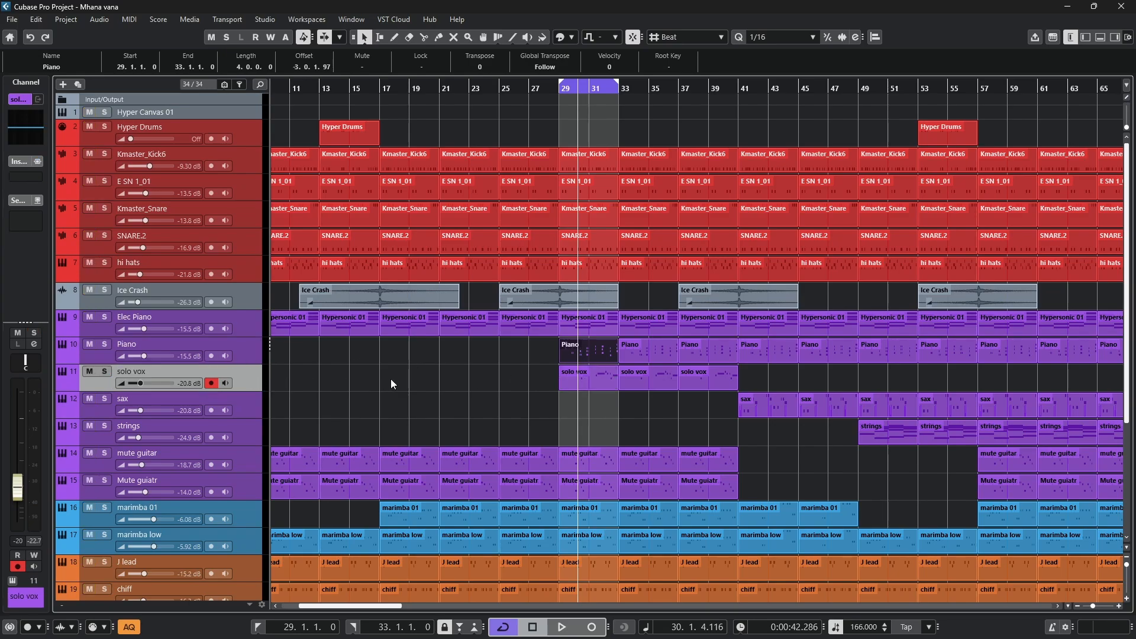
- Solo the solo vox track, open its part at bars 29–33 in the note editor and play it through
left_click(105, 372)
double_click(578, 378)
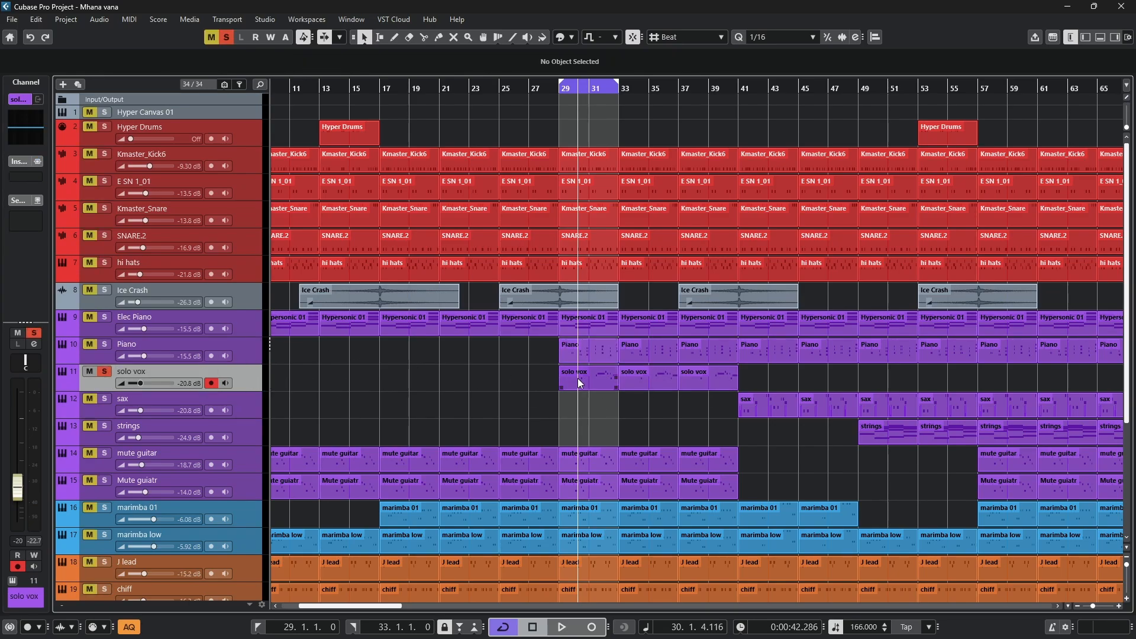
left_click_drag(210, 240, 2, 239)
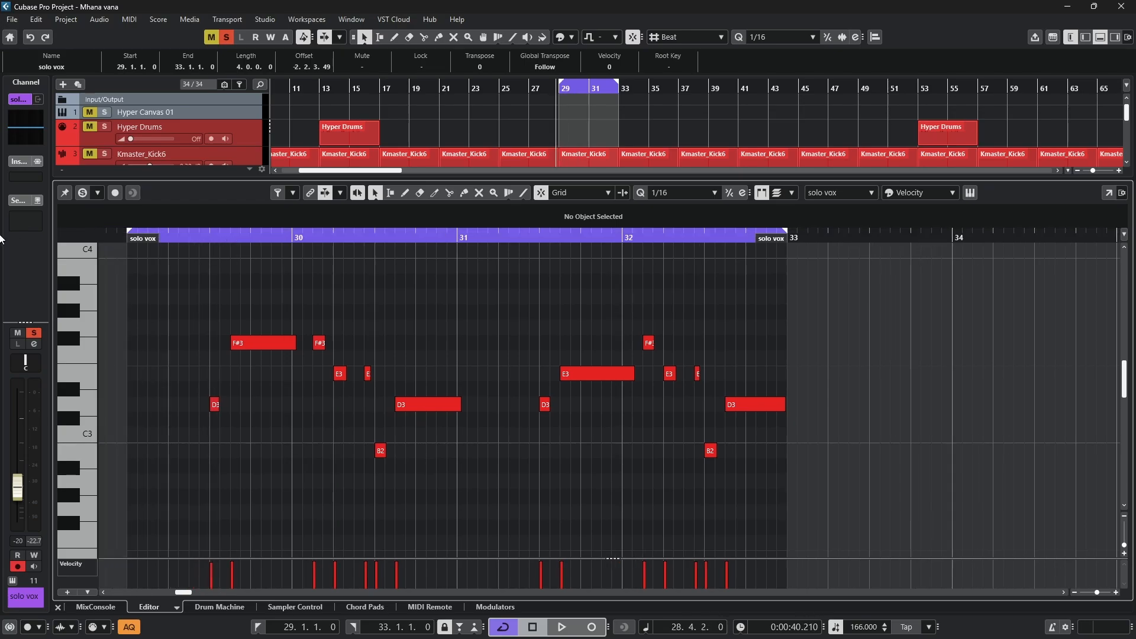
key("space")
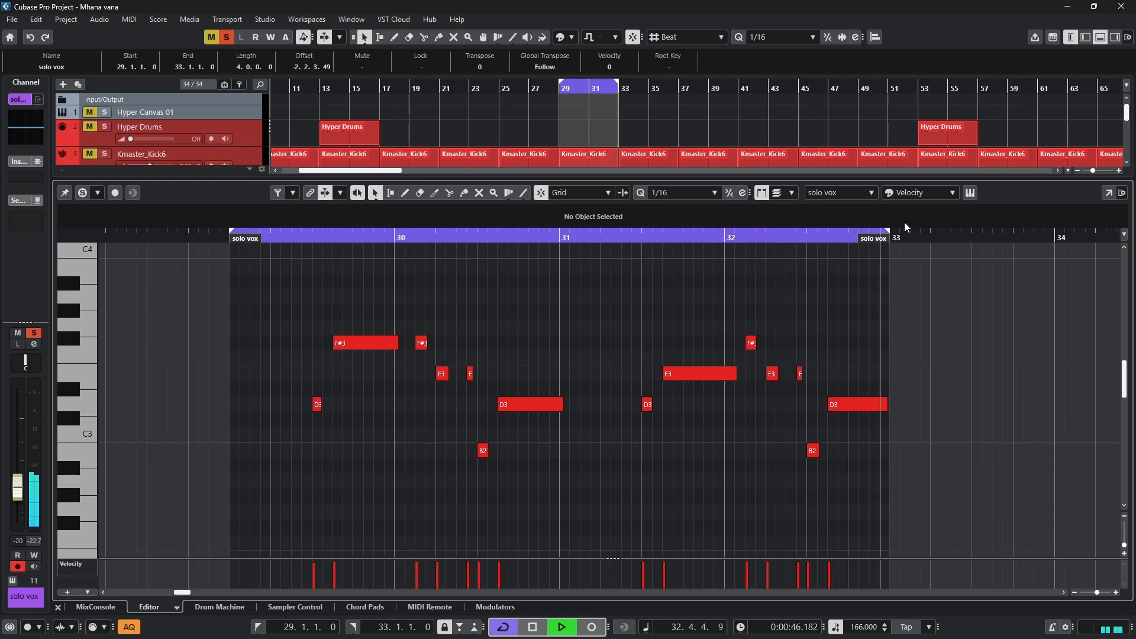
key("space")
- Open the solo vox track's HyperCanvas instrument, show the part 01 edit page and preview its sound
left_click(970, 193)
left_click_drag(380, 181, 671, 214)
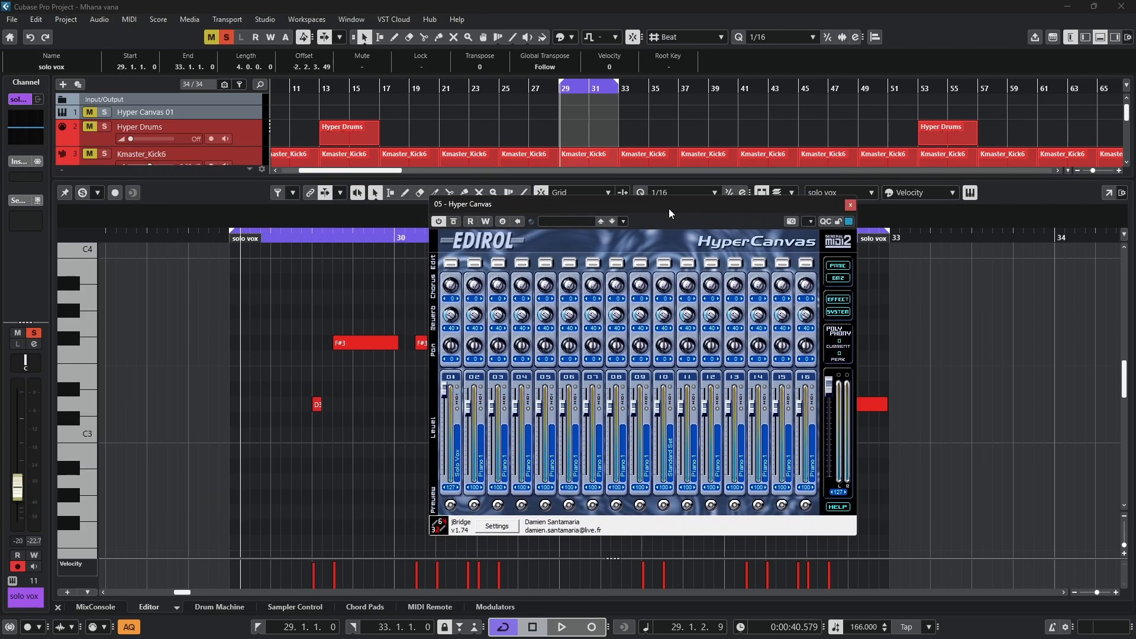
left_click(450, 264)
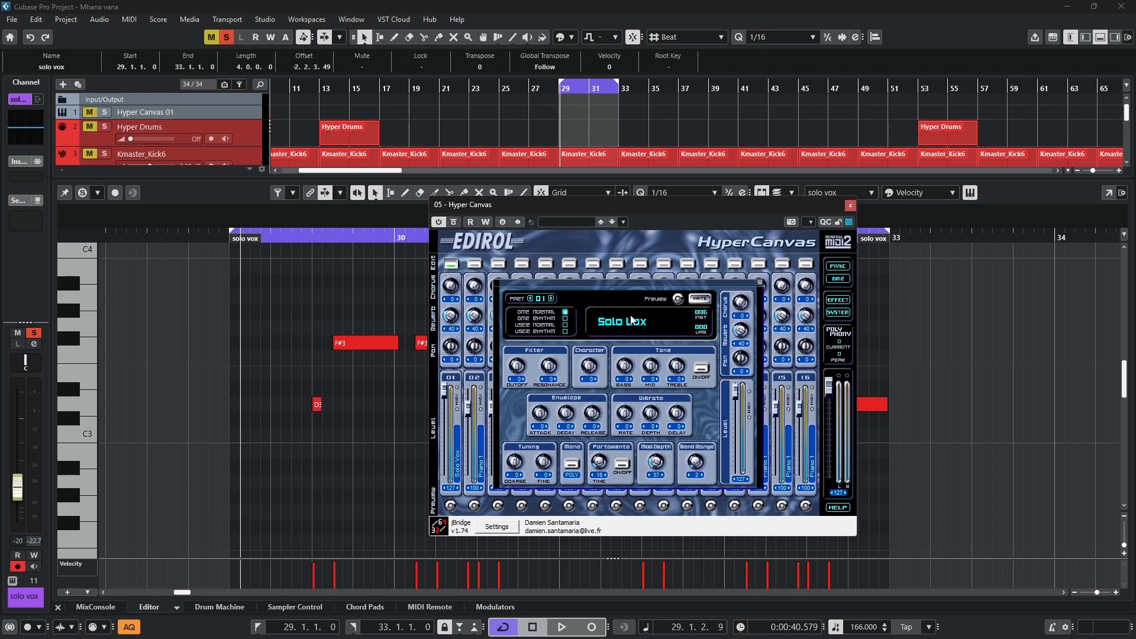
left_click(678, 299)
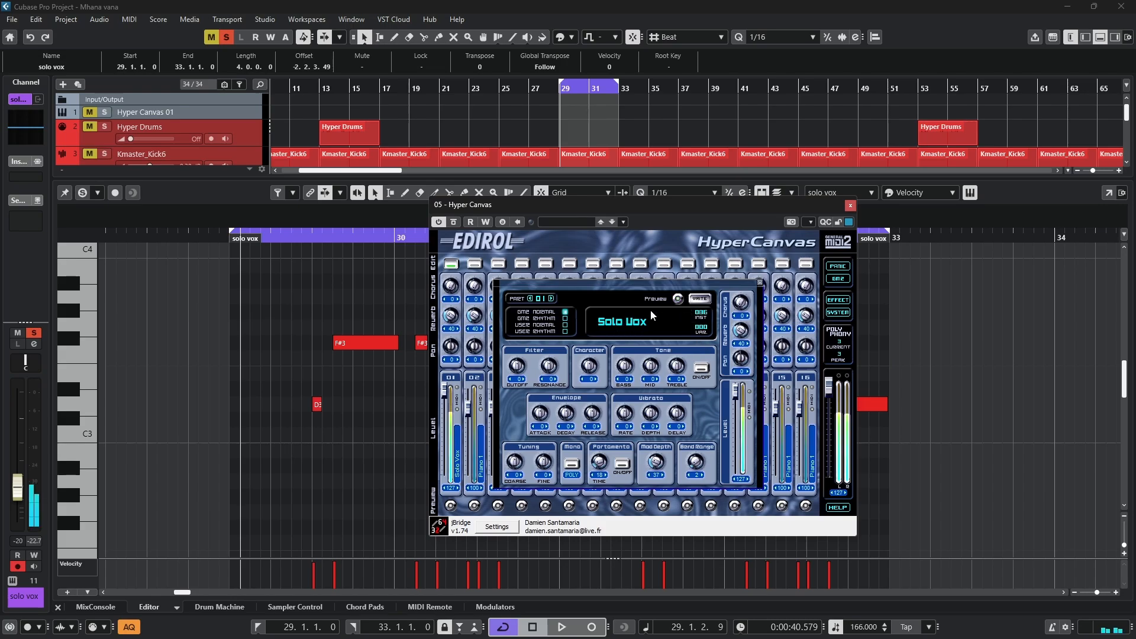
- Look up the 086 000 Solo Vox preset in the Synth Lead category, keep it, and close the instrument window
left_click(636, 328)
mouse_move(704, 330)
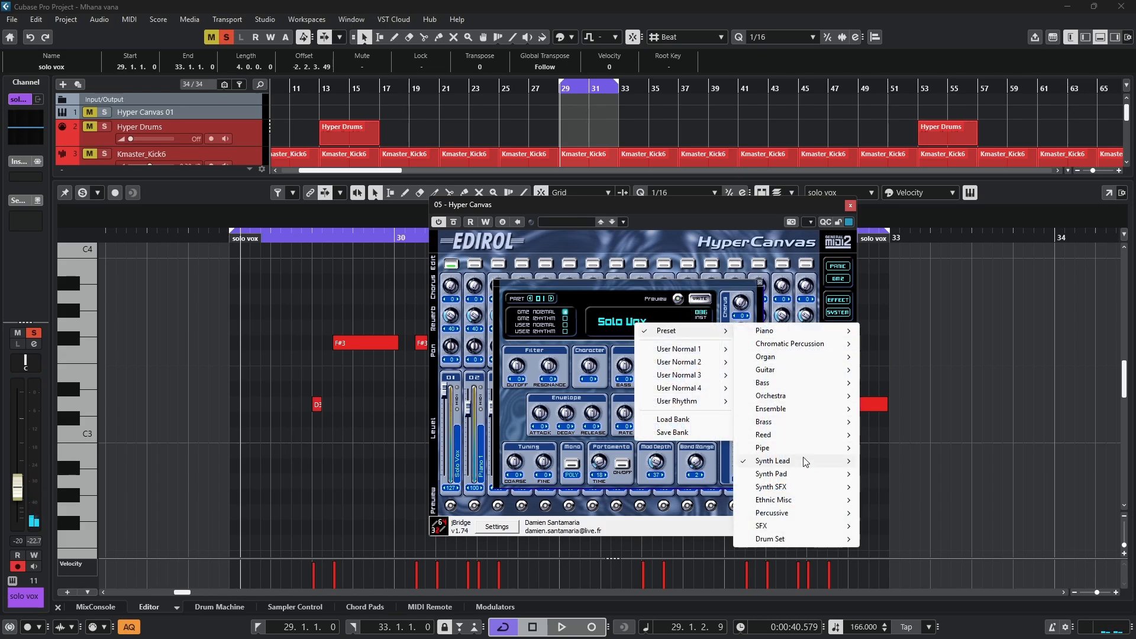
mouse_move(814, 464)
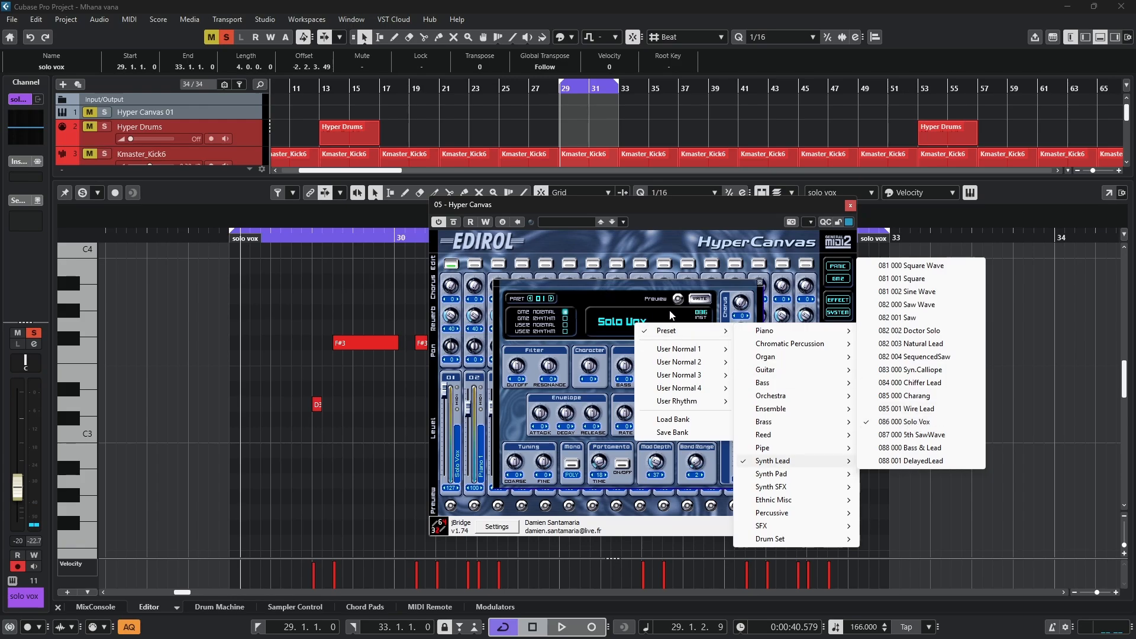
left_click(917, 422)
left_click(849, 206)
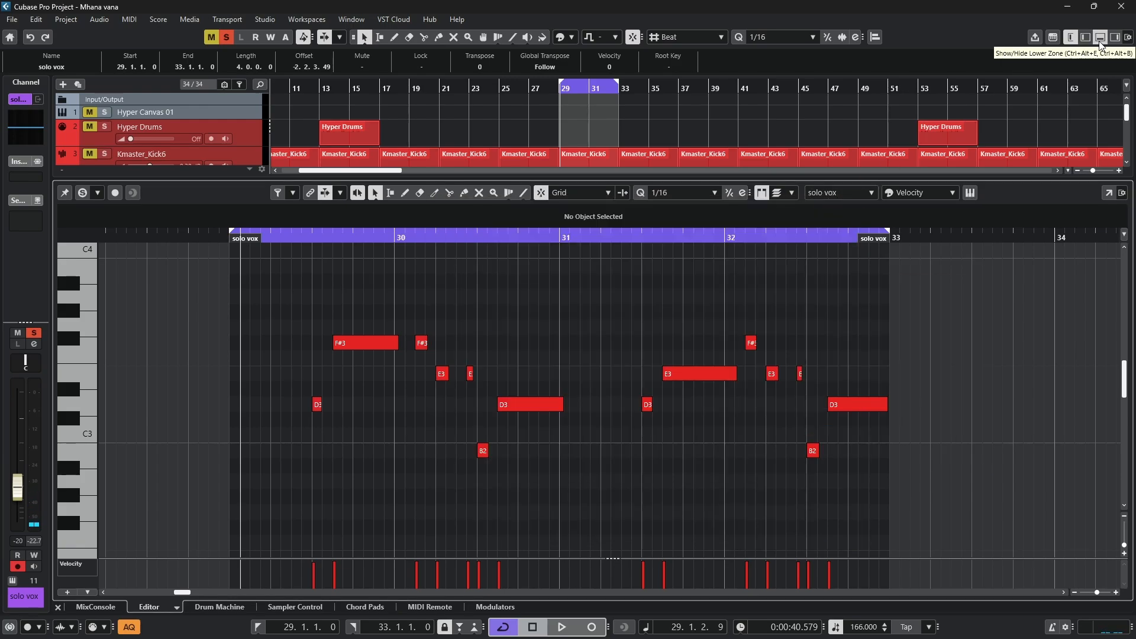
- Play the solo vox part once more, close the lower editor, and unsolo the track
key("space")
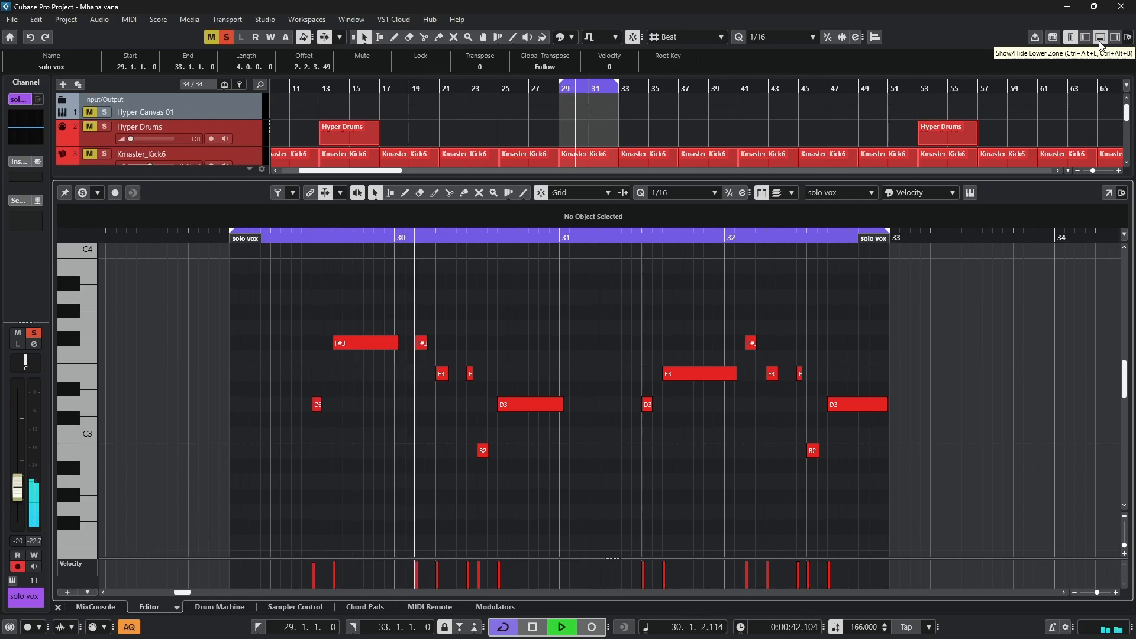
left_click(1100, 40)
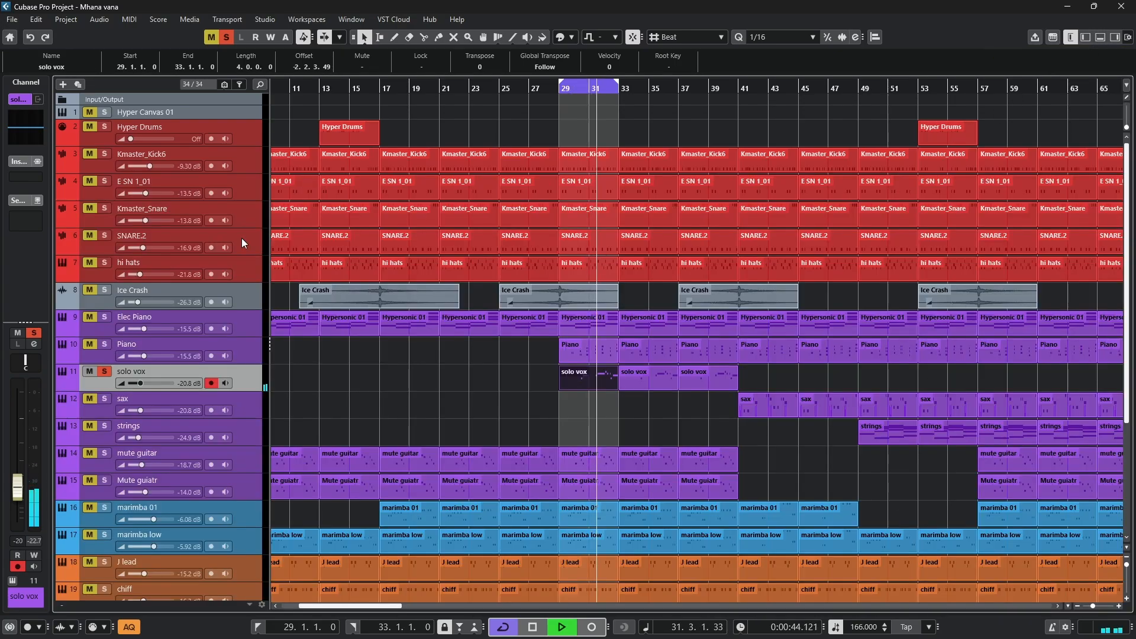
key("space")
left_click(105, 371)
- Solo the sax track and set the loop range to its first part at bars 41–45
left_click(109, 410)
left_click(104, 400)
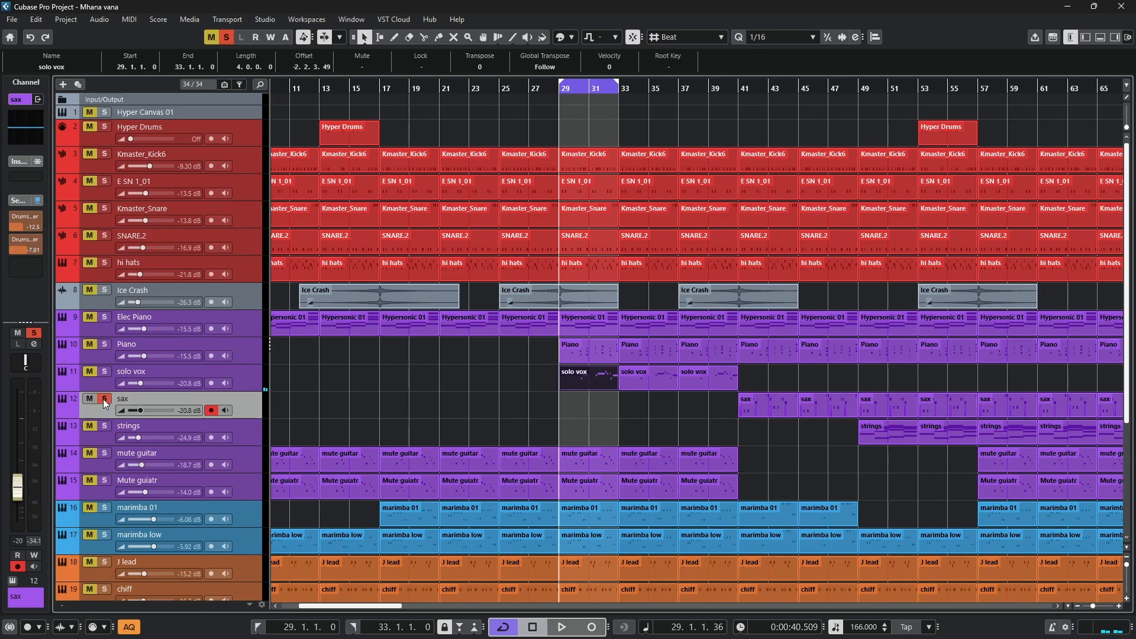
left_click(763, 414)
key("p")
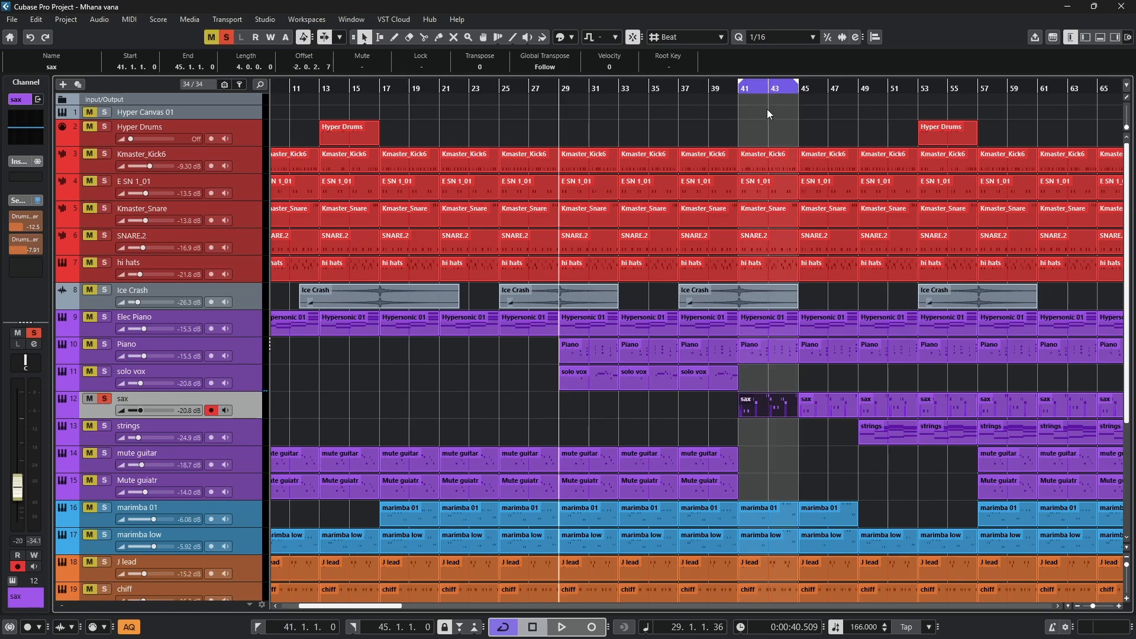
- Open the sax part at bar 41 in the note editor and play its melody
double_click(755, 407)
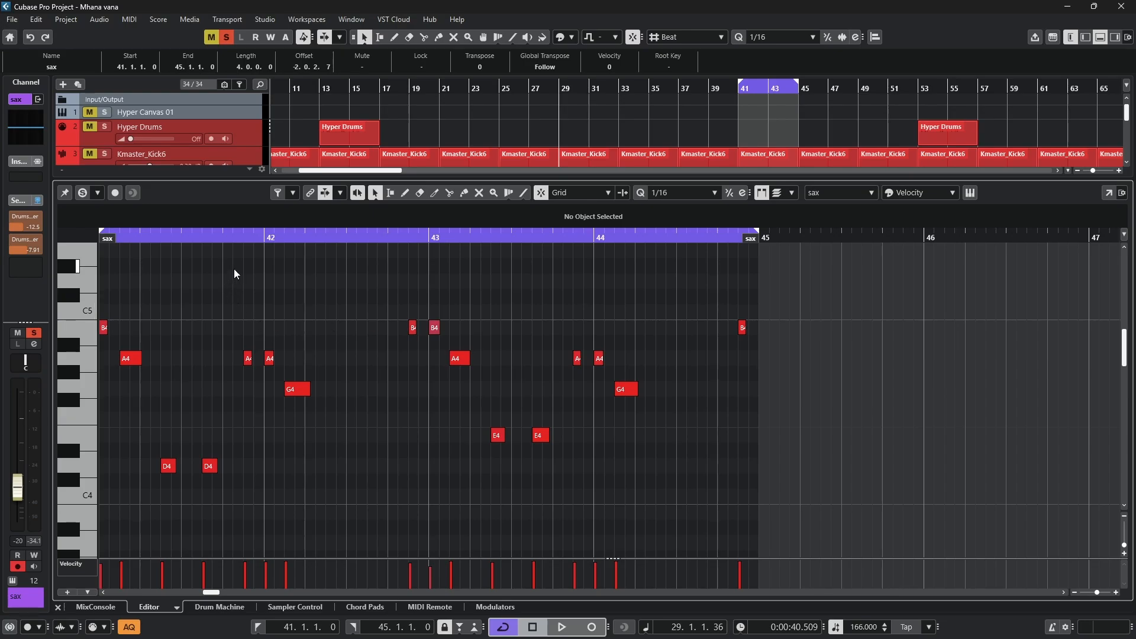
left_click_drag(234, 273, 118, 278)
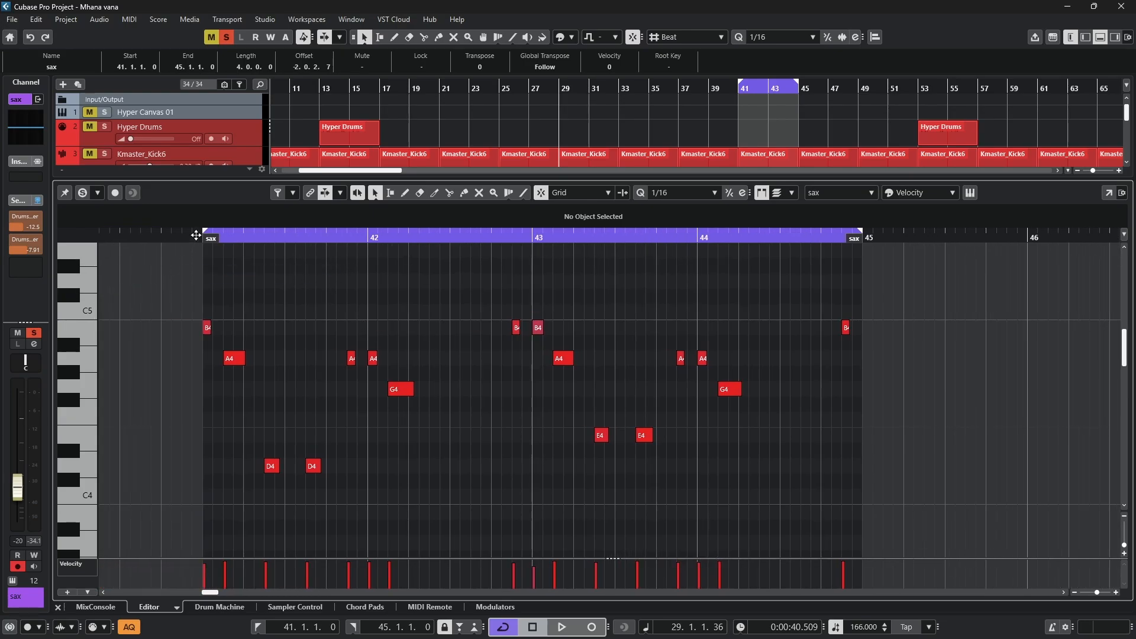
key("space")
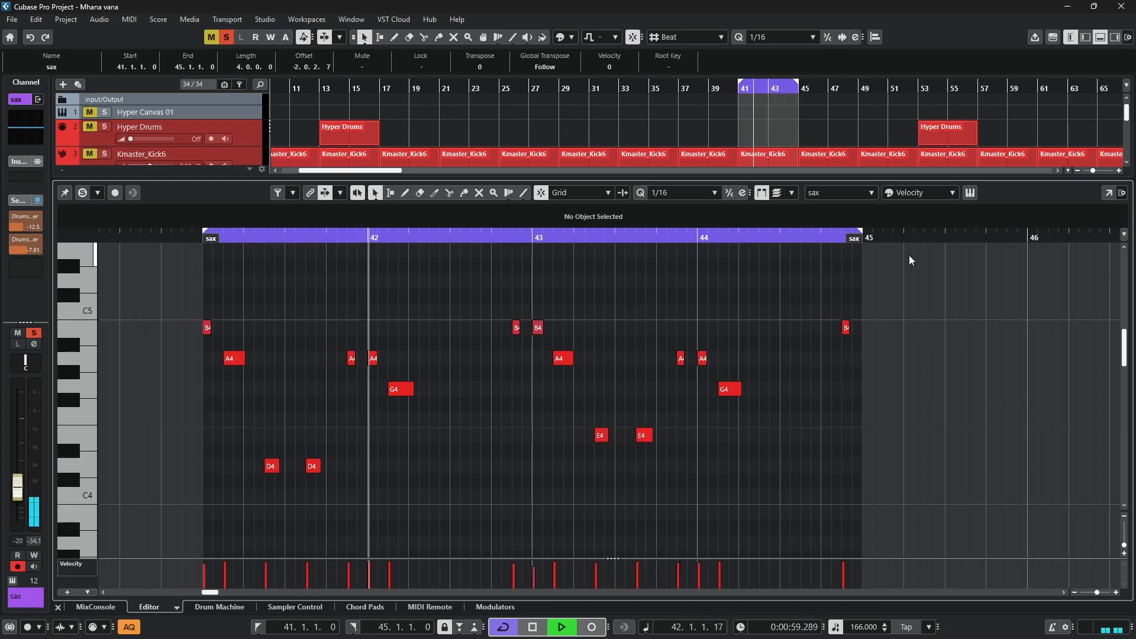
- Check the sax patches in the track's Hypersonic 2 instrument window, then stop playback and close the lower editor
left_click(970, 192)
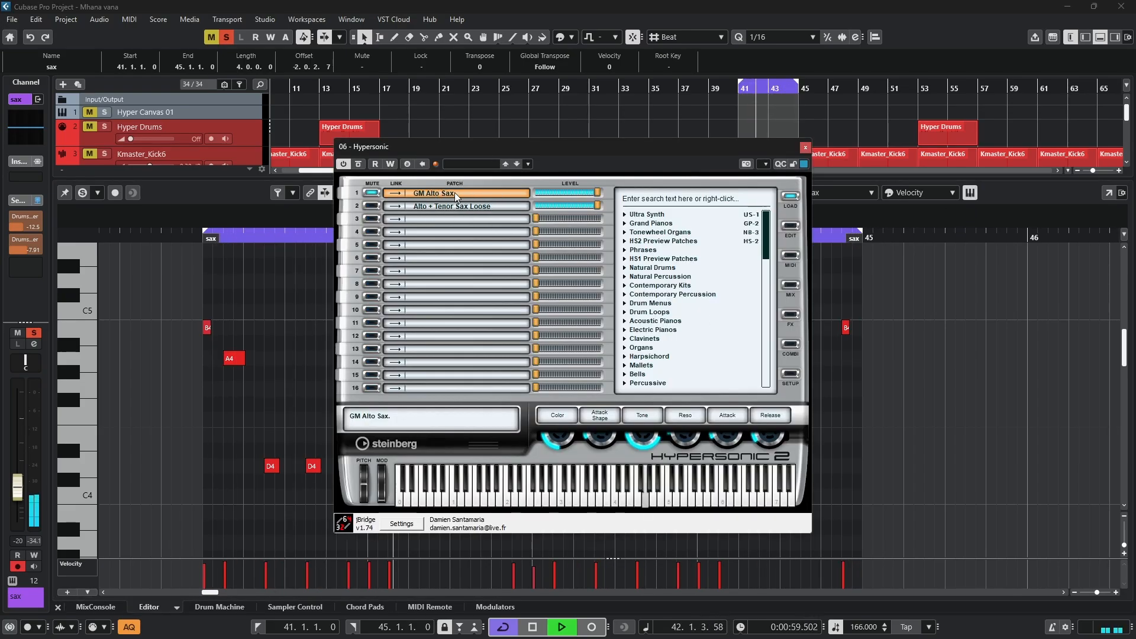
left_click(805, 148)
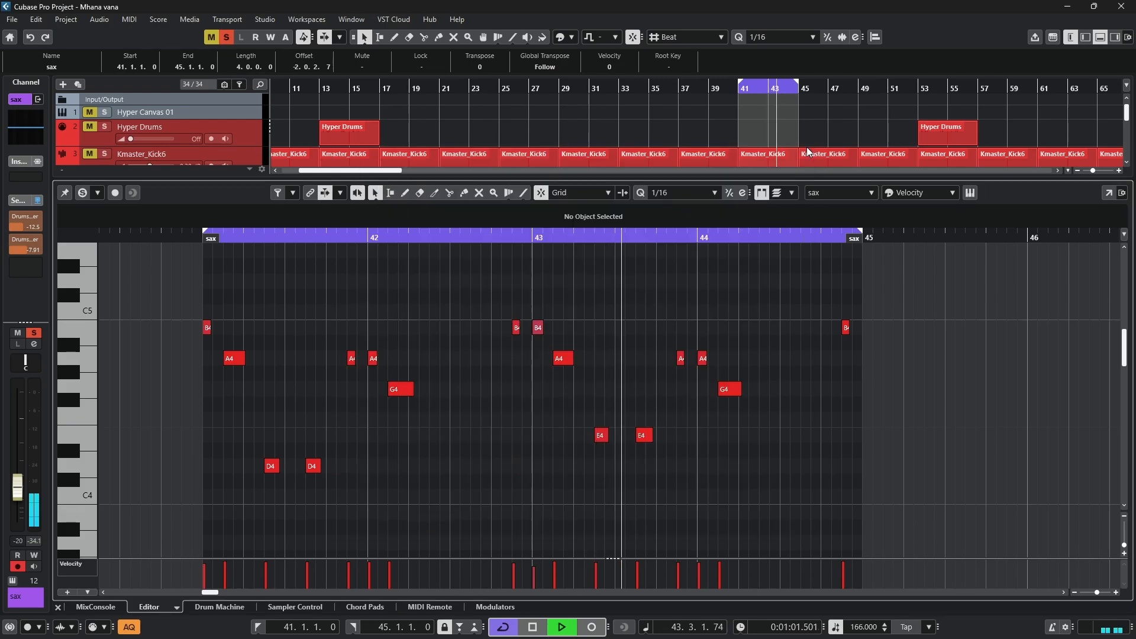
key("space")
left_click(1101, 40)
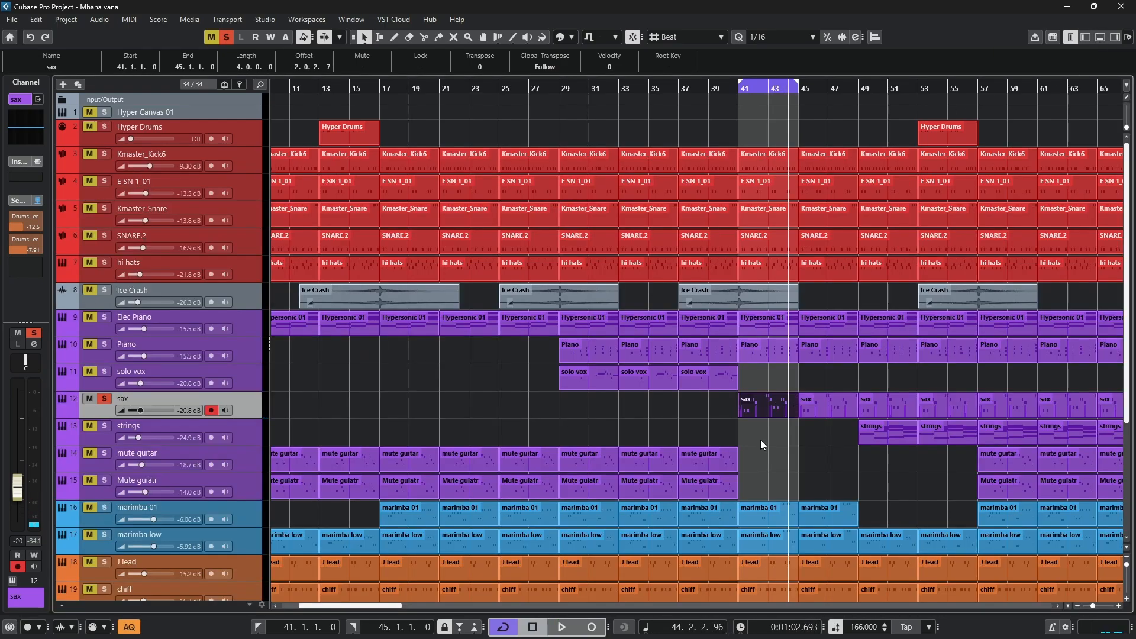
- Set the loop range to the first strings part at bars 49–53 and switch the solo from sax to strings
key("g")
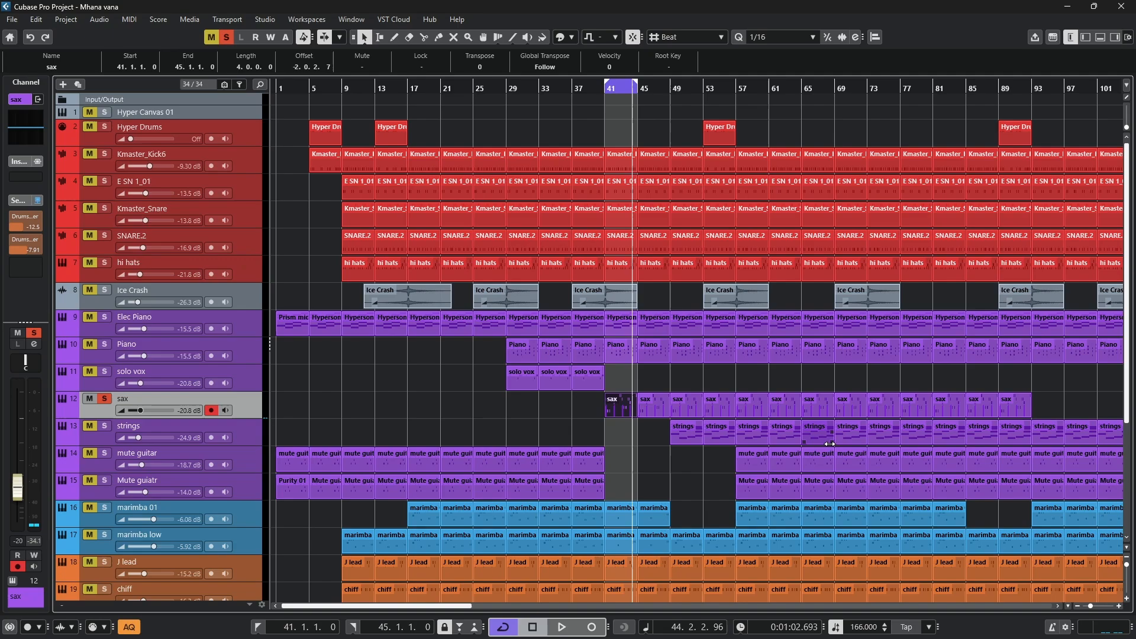
left_click(681, 437)
key("p")
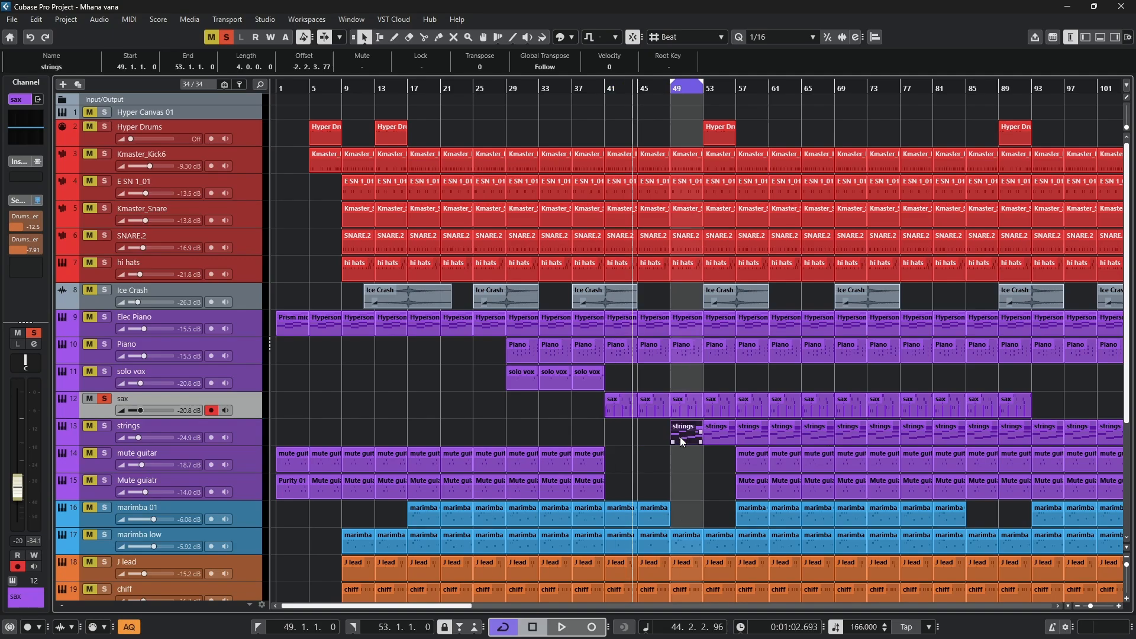
left_click(105, 398)
left_click(104, 425)
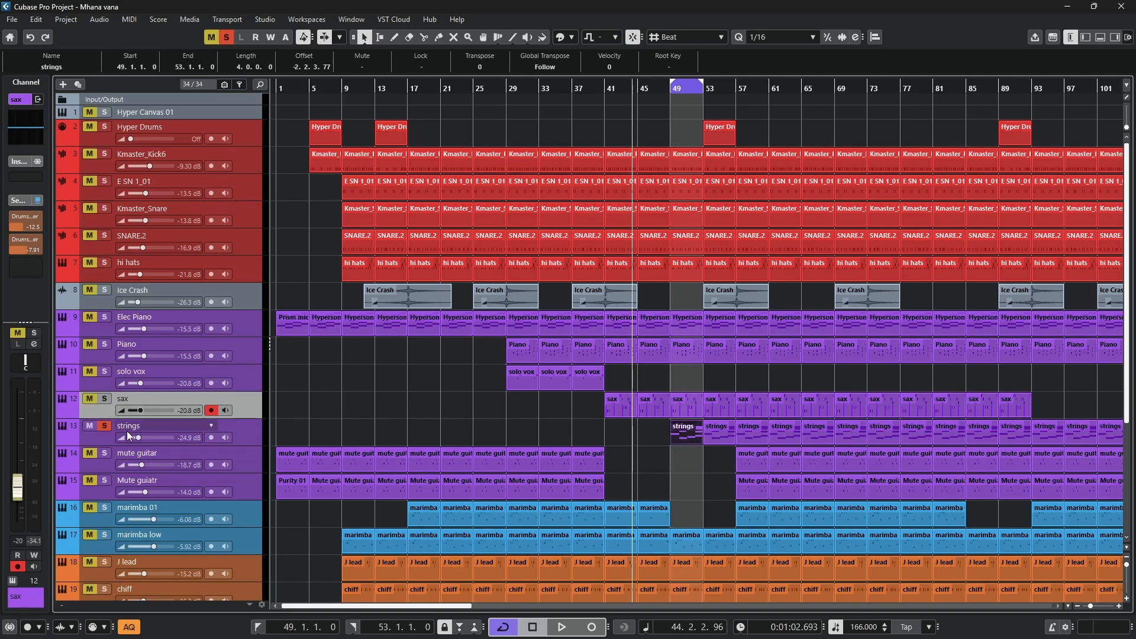
- Open the strings part at bar 49 in the note editor and play it while viewing its chord and bass notes
double_click(690, 433)
left_click_drag(139, 240, 521, 255)
key("space")
scroll(779, 378, "down", 2, "ctrl")
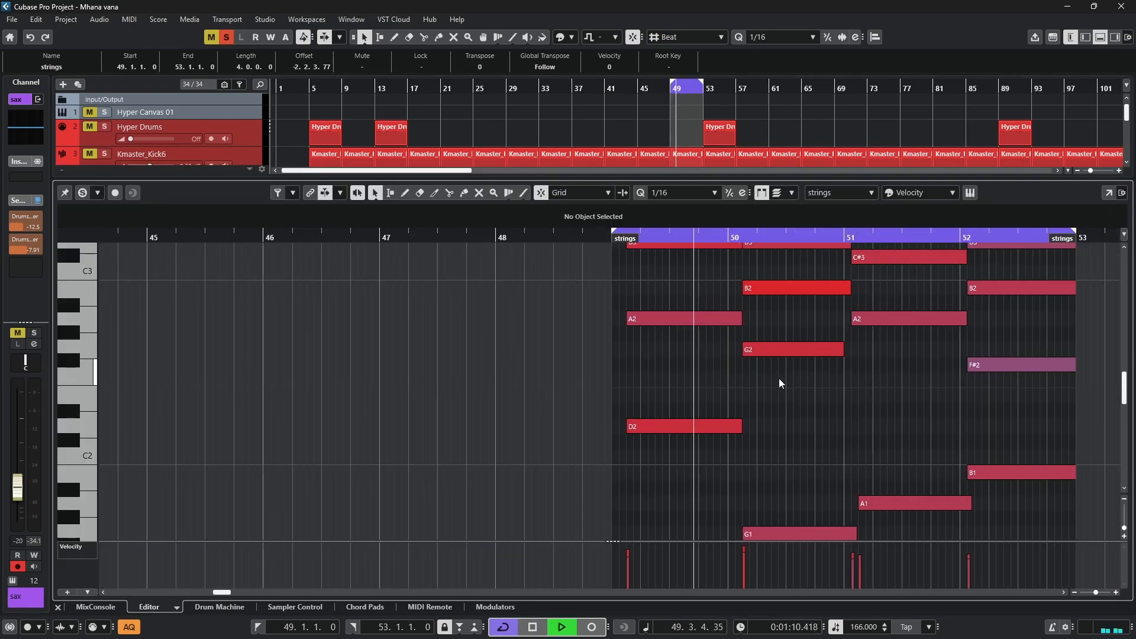
scroll(994, 403, "up", 2)
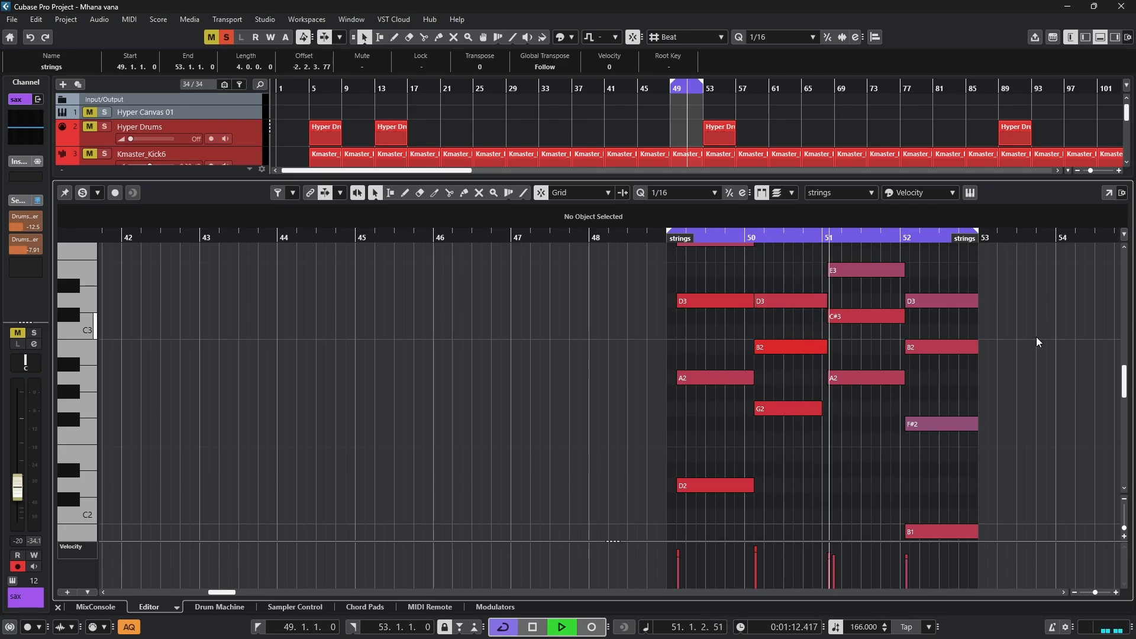
scroll(1036, 337, "up", 2)
scroll(1004, 328, "down", 2)
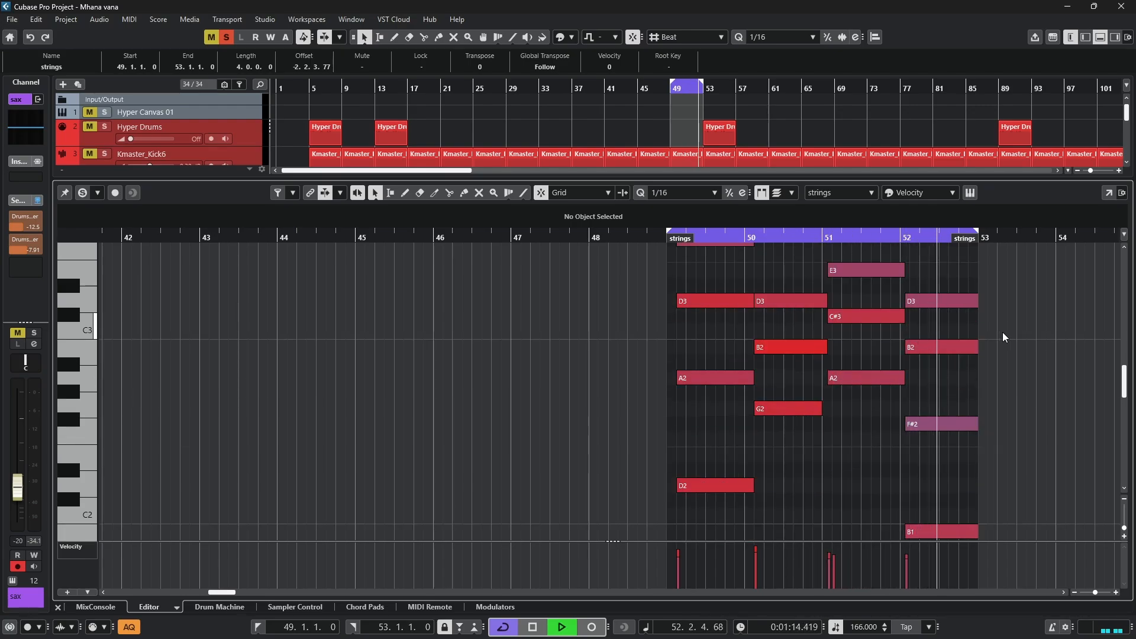
- View the strings part's chord and bass notes from bar 49 to 53 in a separate full-size Key Editor window, then dock the editor again
left_click_drag(1022, 180, 1023, 166)
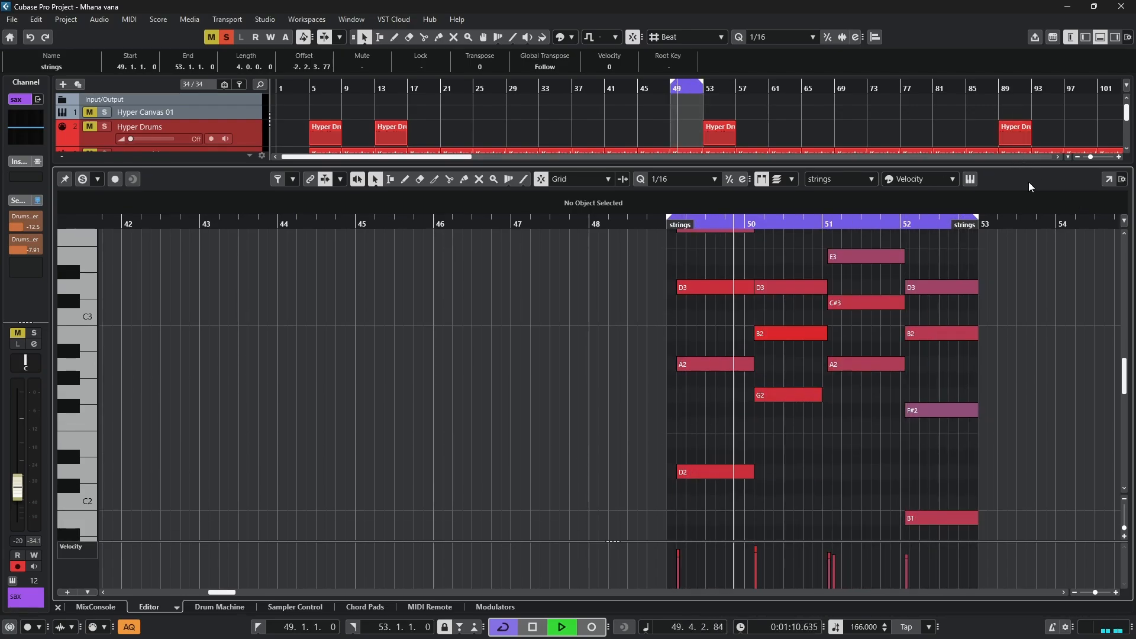
left_click(1109, 180)
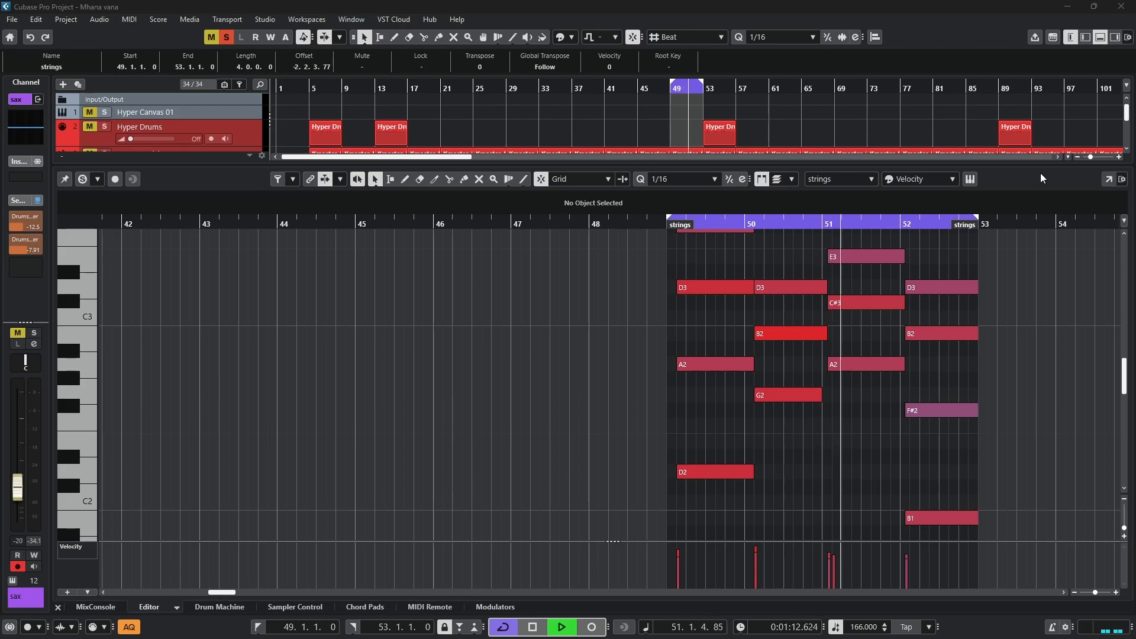
left_click_drag(0, 46, 773, 58)
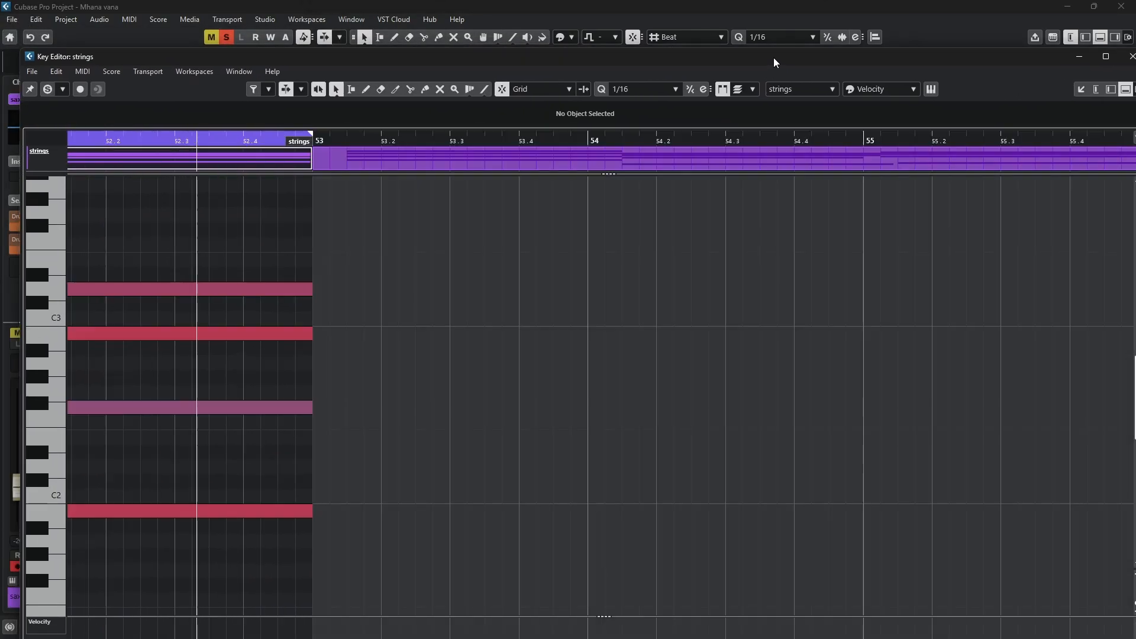
double_click(774, 58)
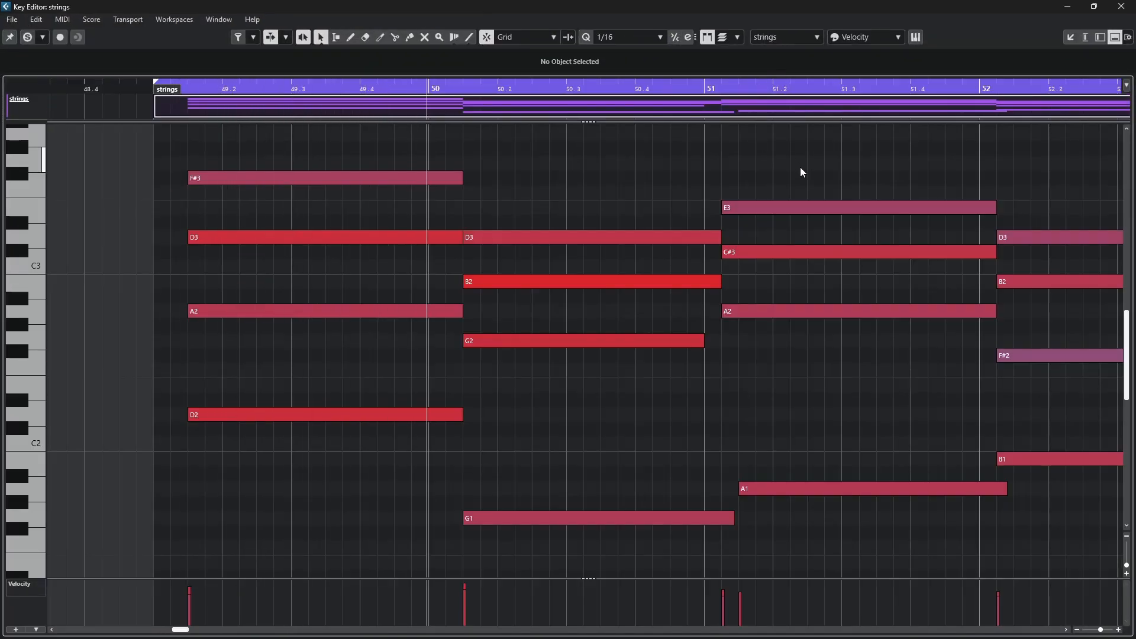
scroll(800, 167, "down", 2, "ctrl")
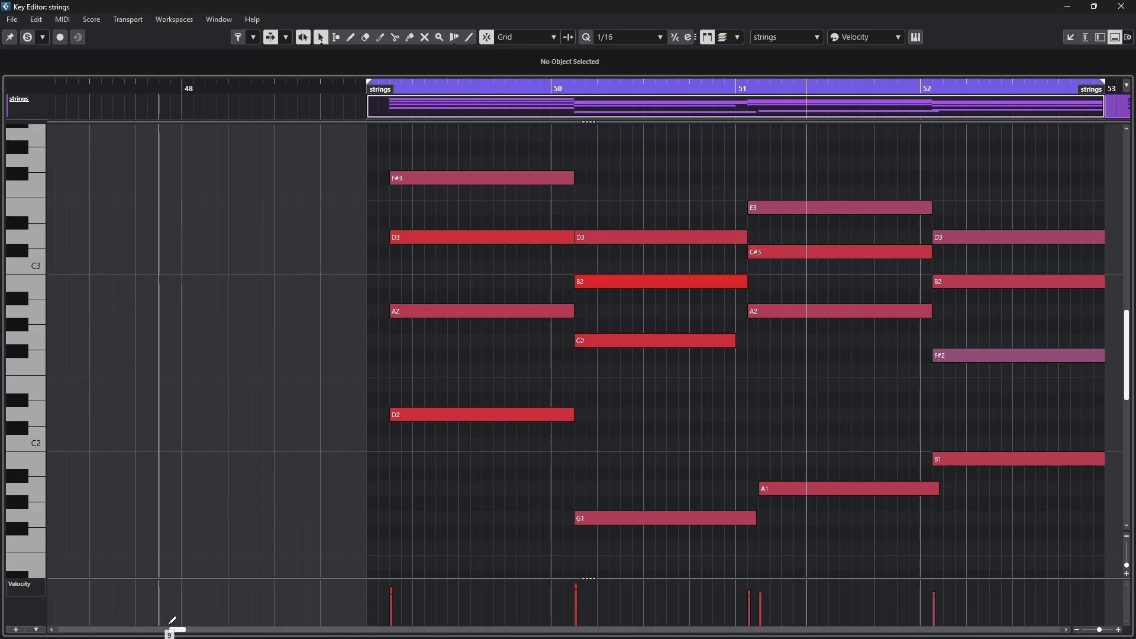
left_click_drag(177, 631, 184, 634)
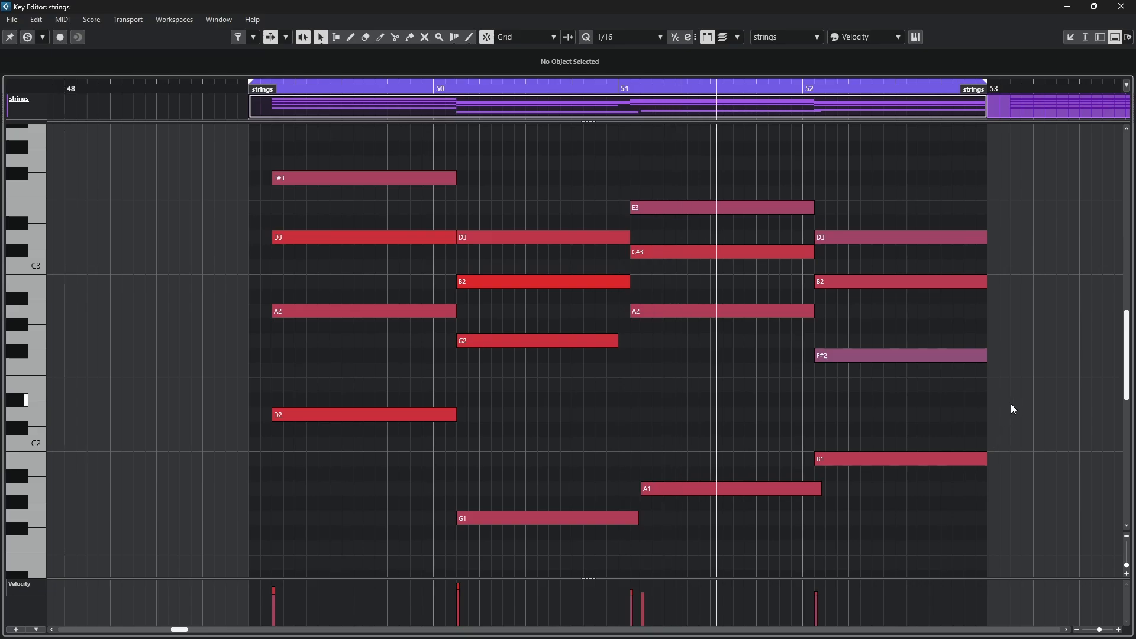
left_click(1076, 37)
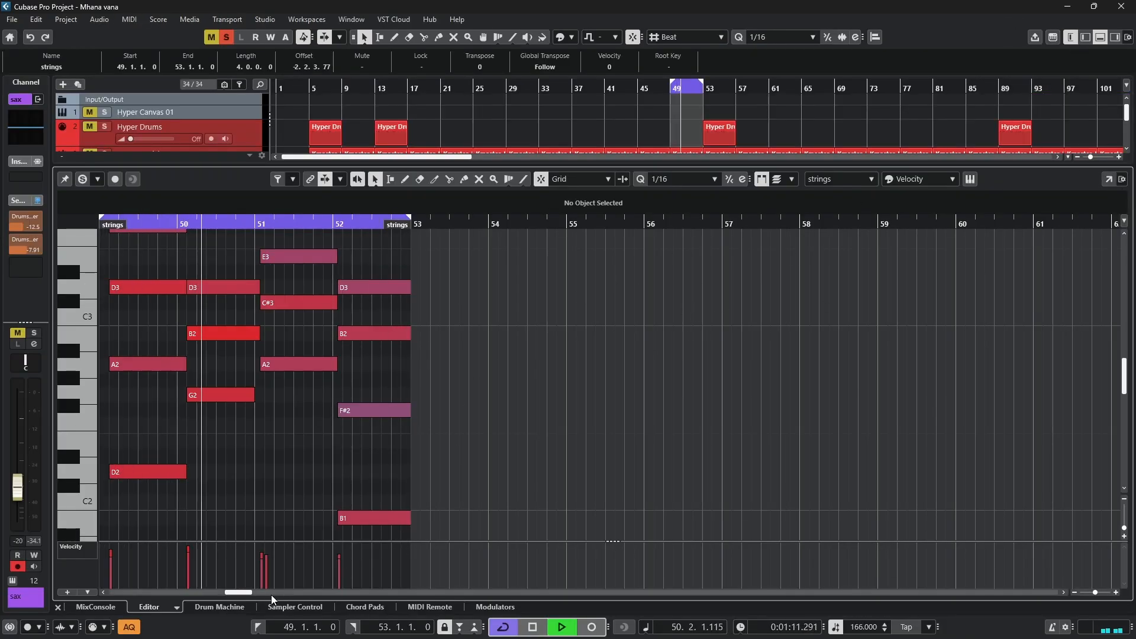
left_click_drag(242, 592, 235, 595)
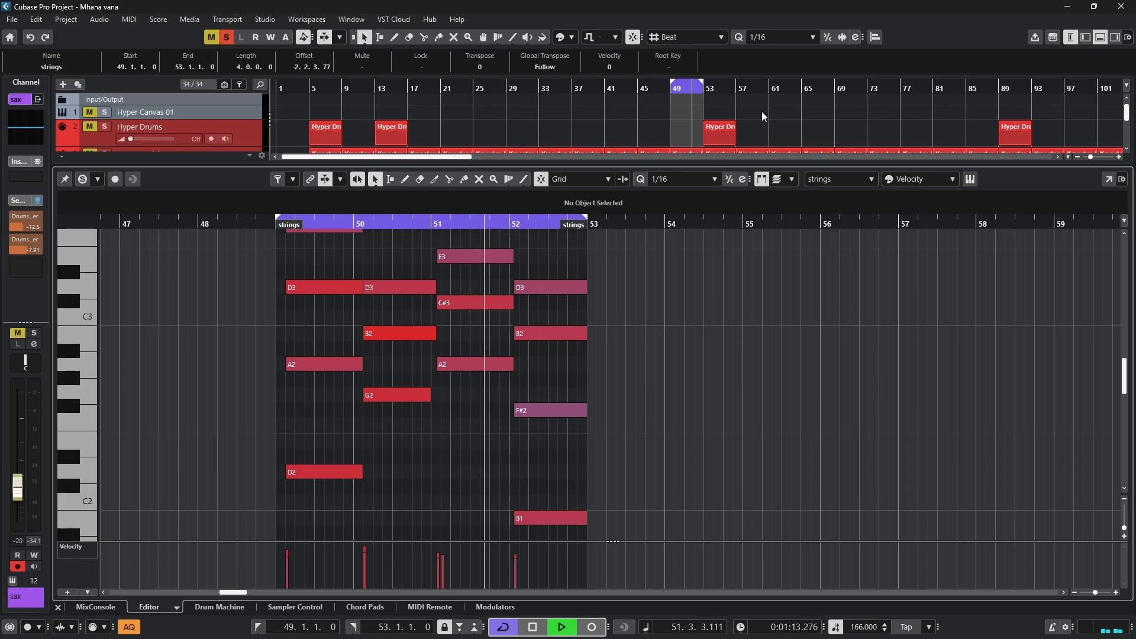
- Stop playback, check the strings patch in the track's Hypersonic 2 instrument window, and close the lower editor
key("space")
left_click(969, 180)
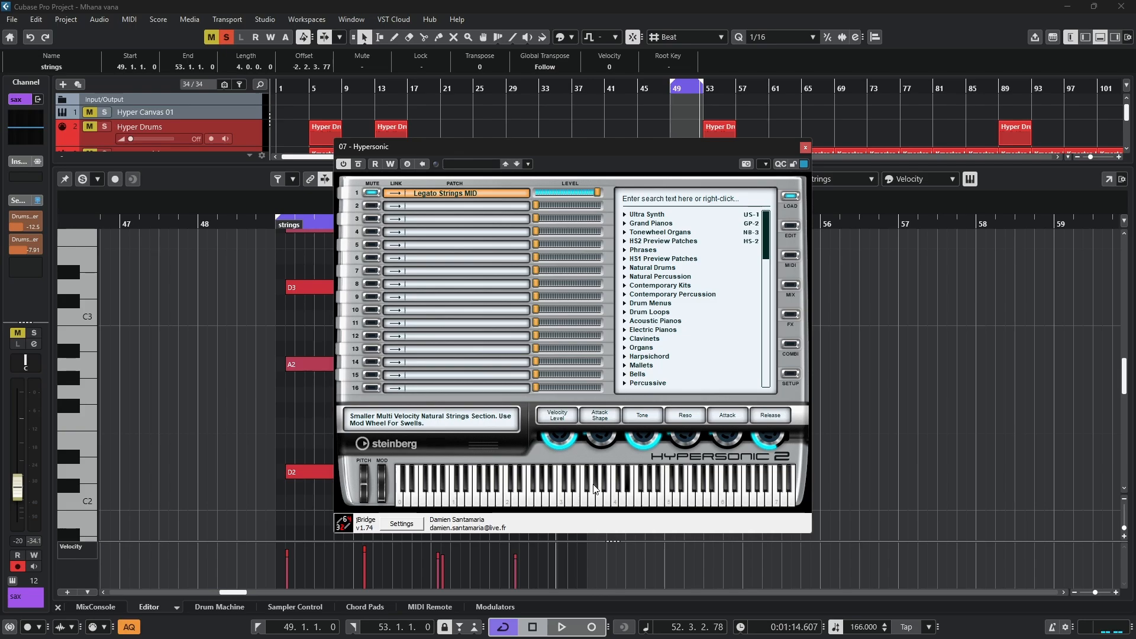
left_click(806, 147)
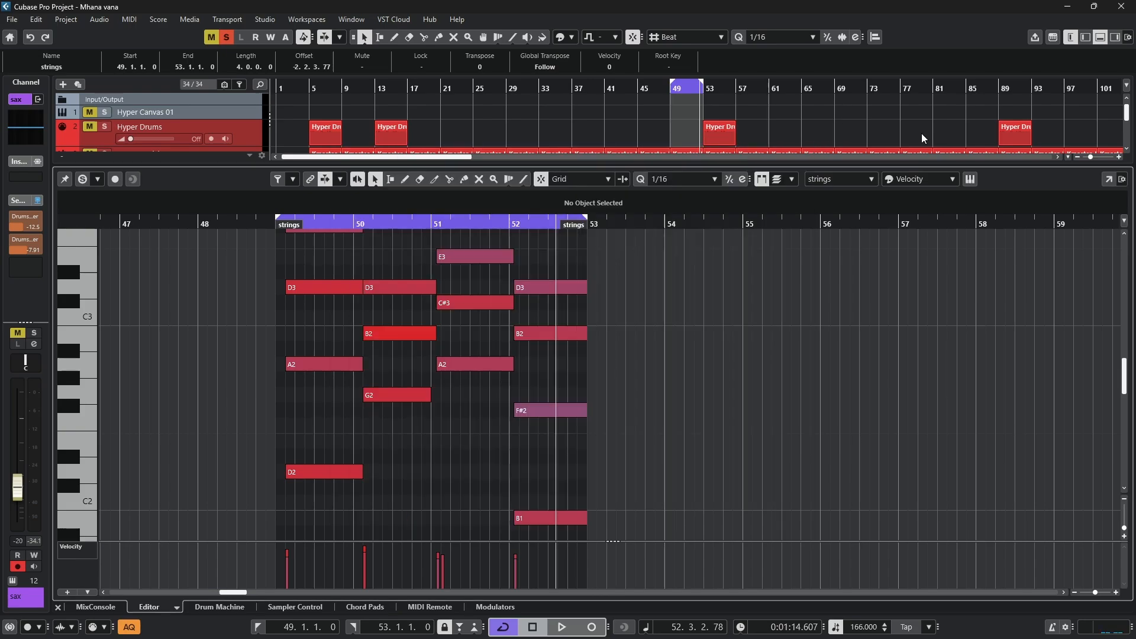
left_click(1098, 38)
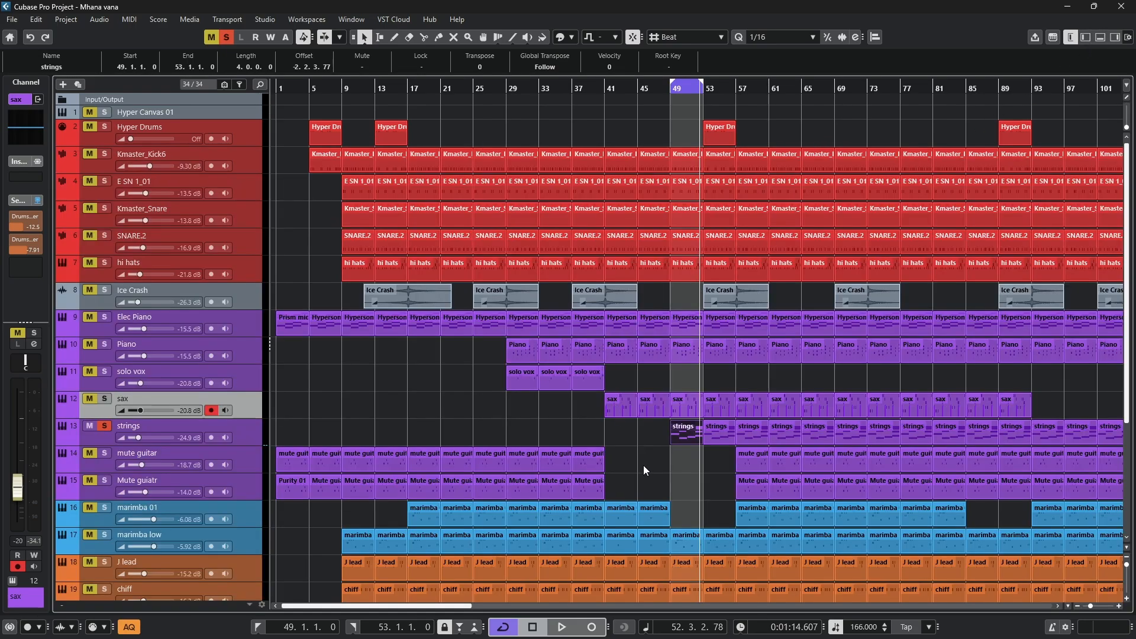
- Set the loop range to the two mute guitar parts at bars 33–37 and switch the solo from strings to mute guitar
left_click(752, 464)
left_click_drag(565, 438, 556, 484)
key("p")
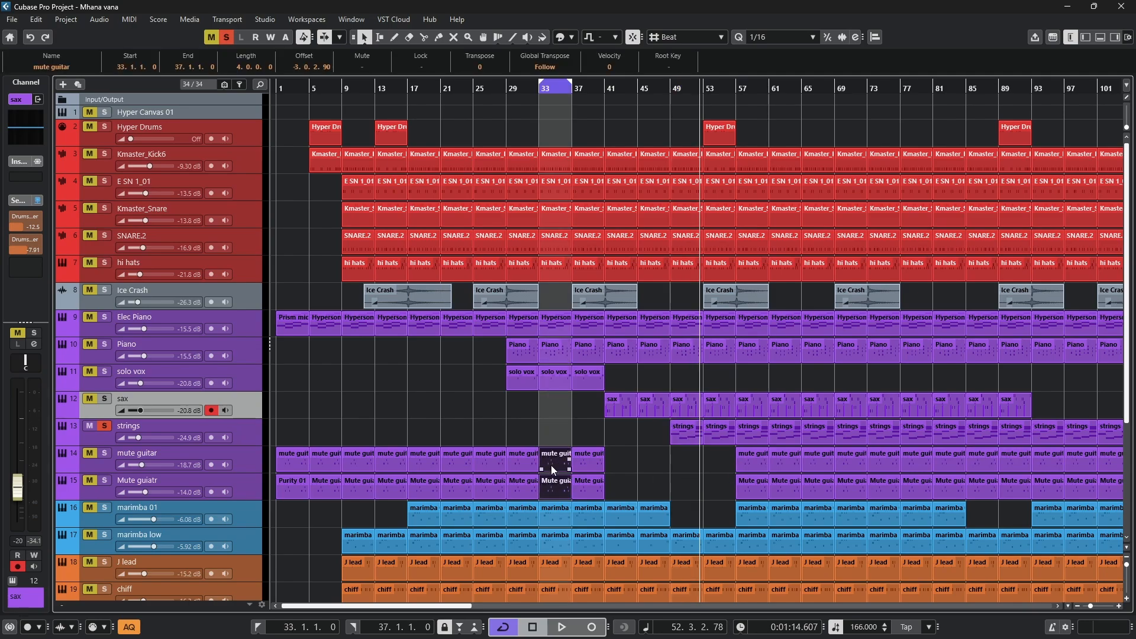
left_click(105, 424)
left_click(104, 454)
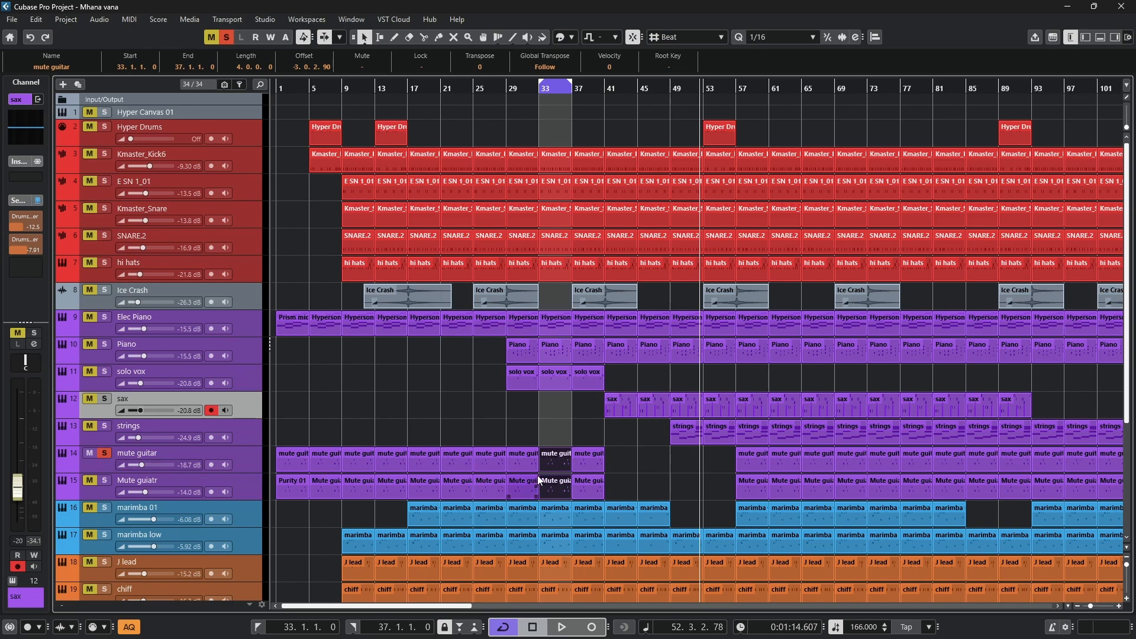
- Open the mute guitar part at bar 33 in the note editor, enlarge its notes and play it
double_click(553, 463)
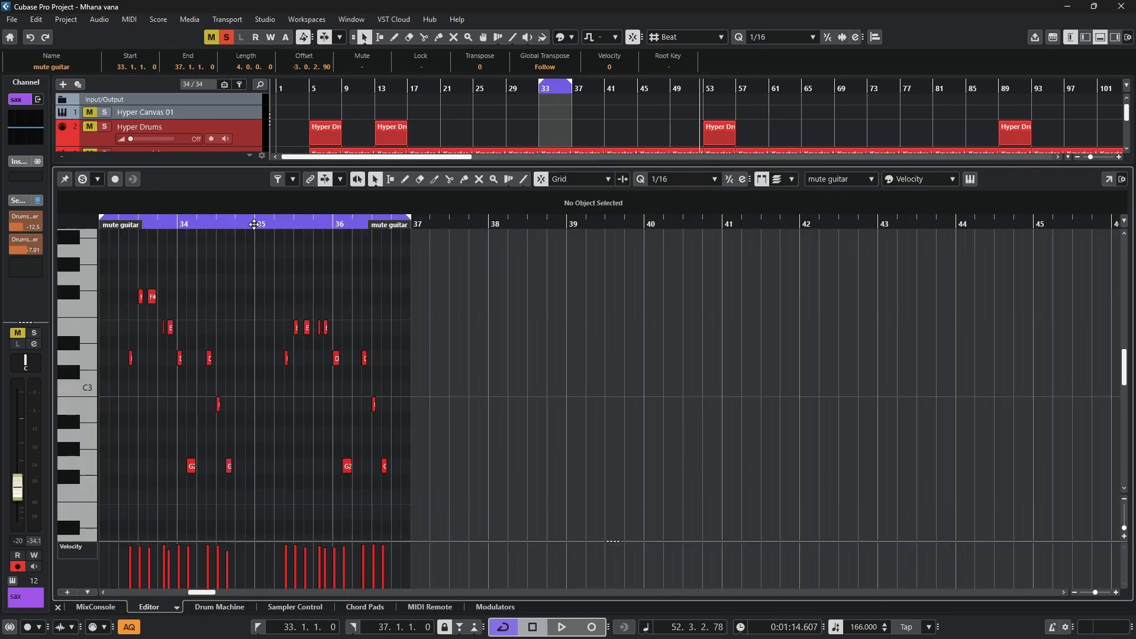
left_click_drag(155, 225, 115, 228)
scroll(126, 264, "up", 3)
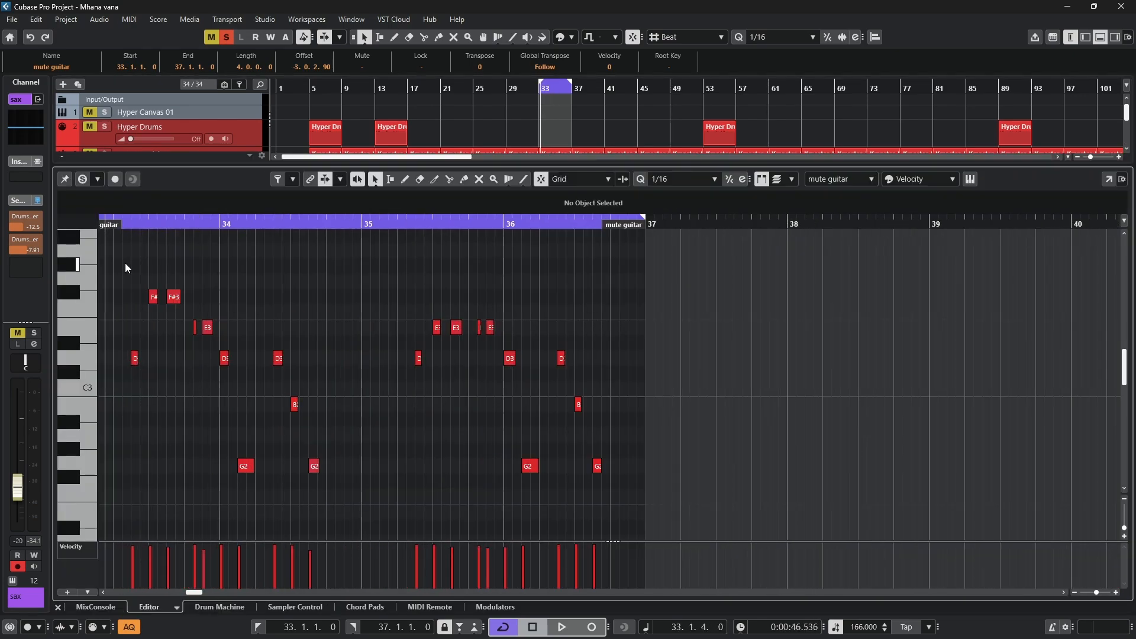
scroll(126, 263, "up", 2)
scroll(239, 253, "down", 1)
key("space")
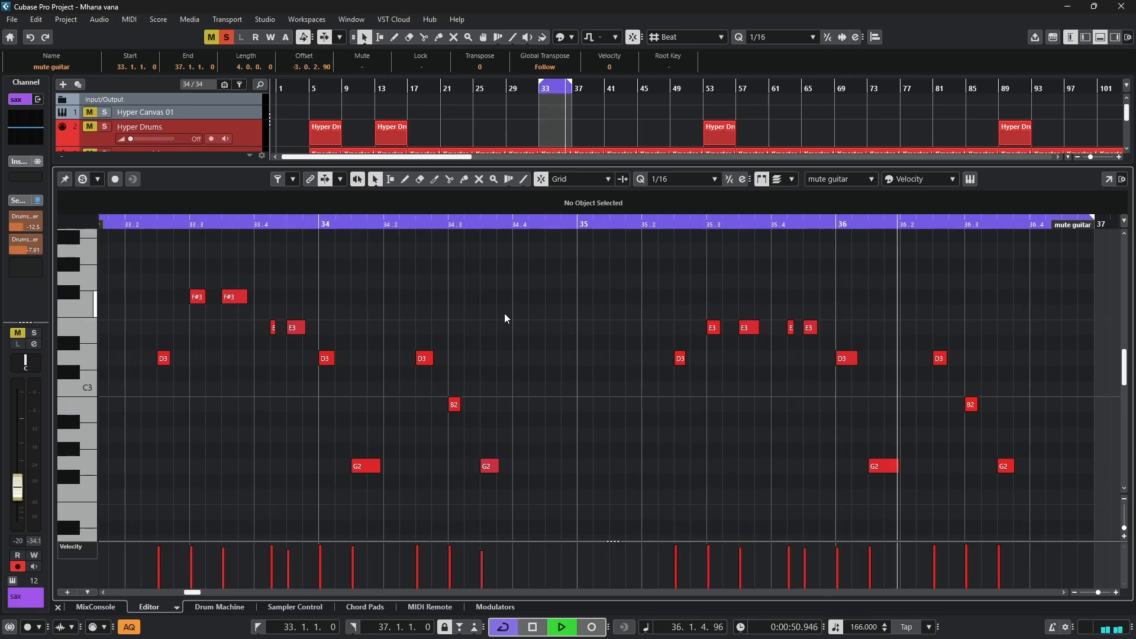
- Check the mute guitar patch in its Hypersonic 2 window, then close the lower editor and stop playback
left_click(971, 181)
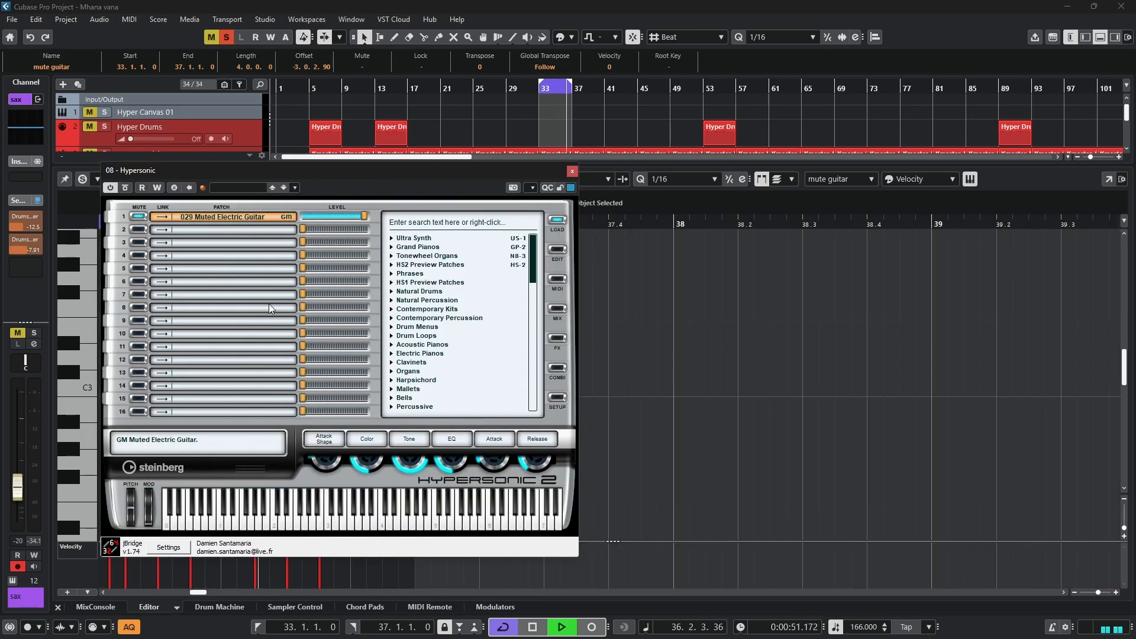
left_click(572, 172)
left_click(1102, 39)
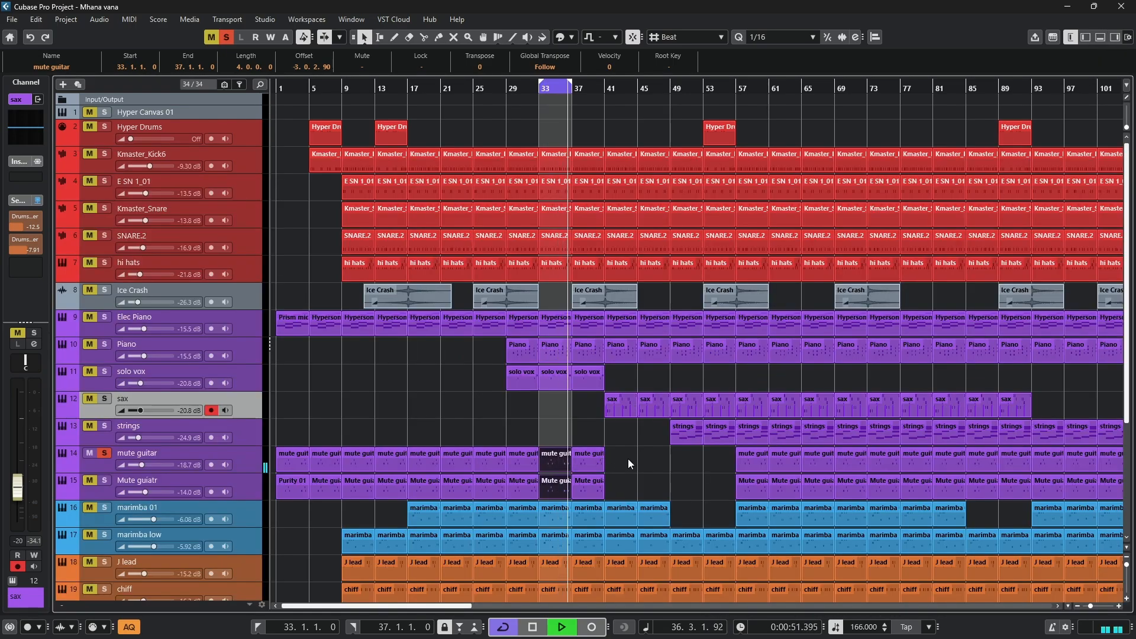
key("space")
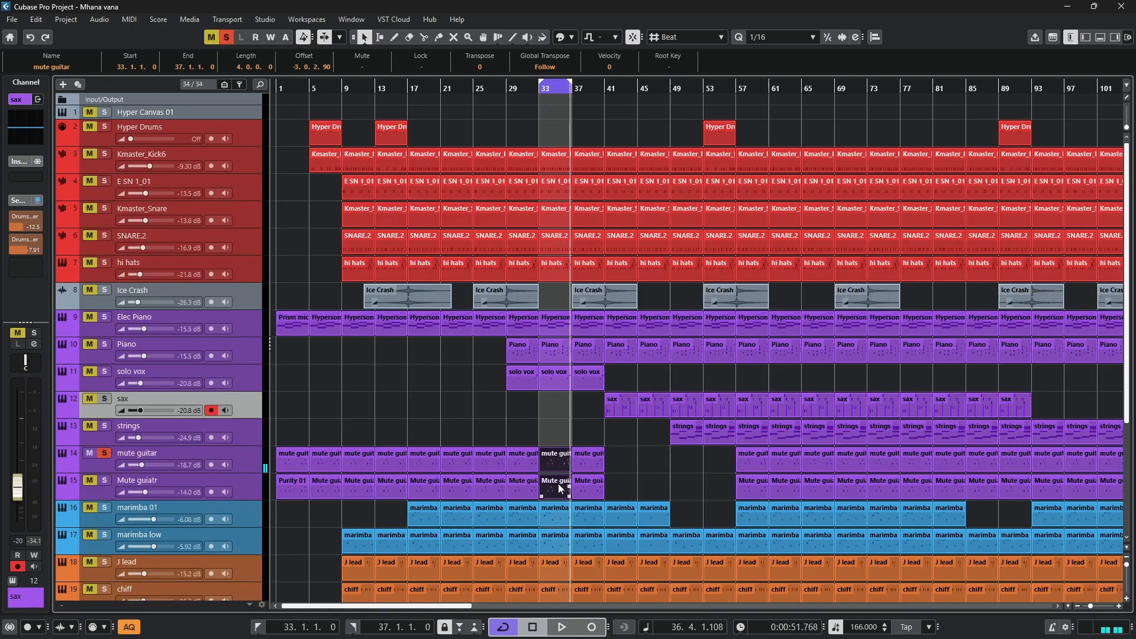
- Switch the solo from mute guitar to the Mute guiatr track, start playback and open the selected guitar parts in the note editor
left_click(107, 455)
left_click(108, 483)
key("space")
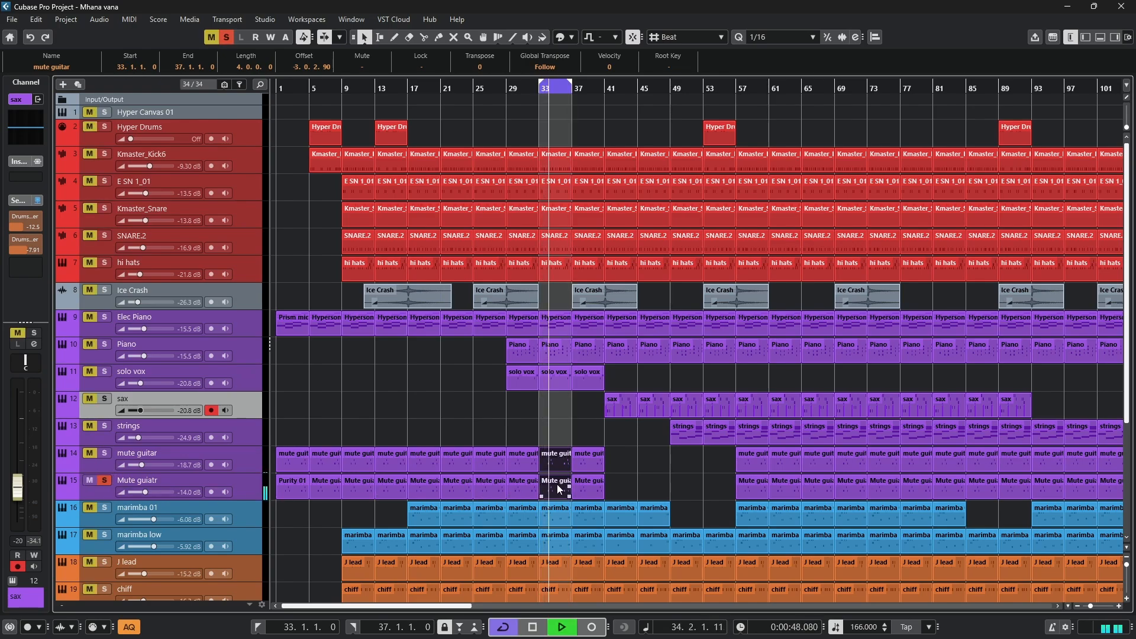
double_click(558, 486)
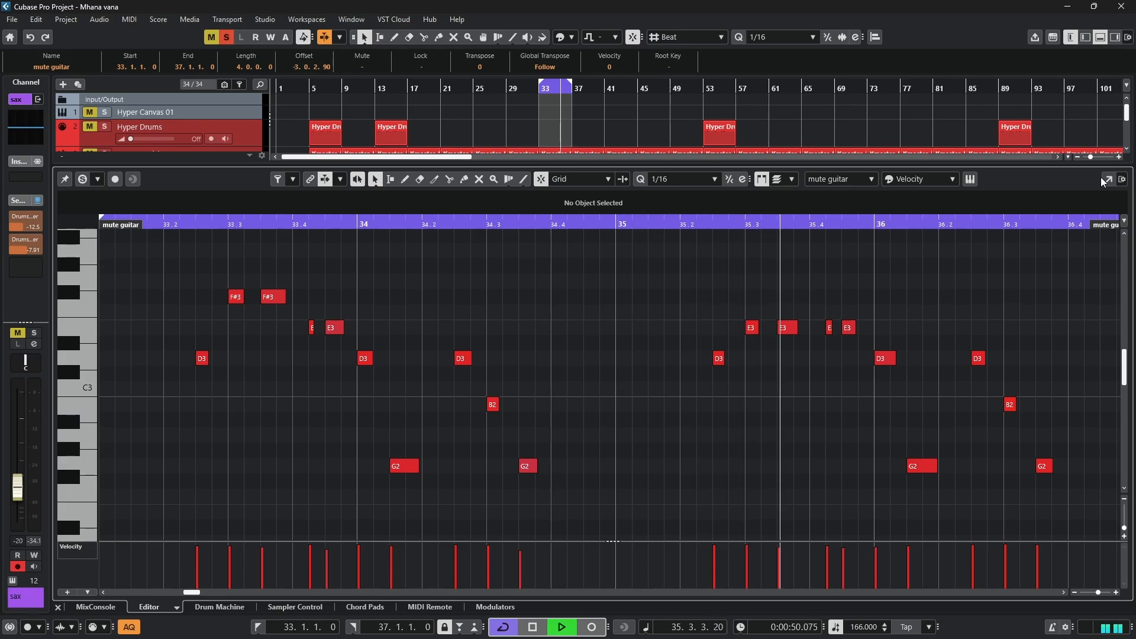
- Recheck the muted guitar patch in the Hypersonic 2 window and close the lower editor
left_click(971, 180)
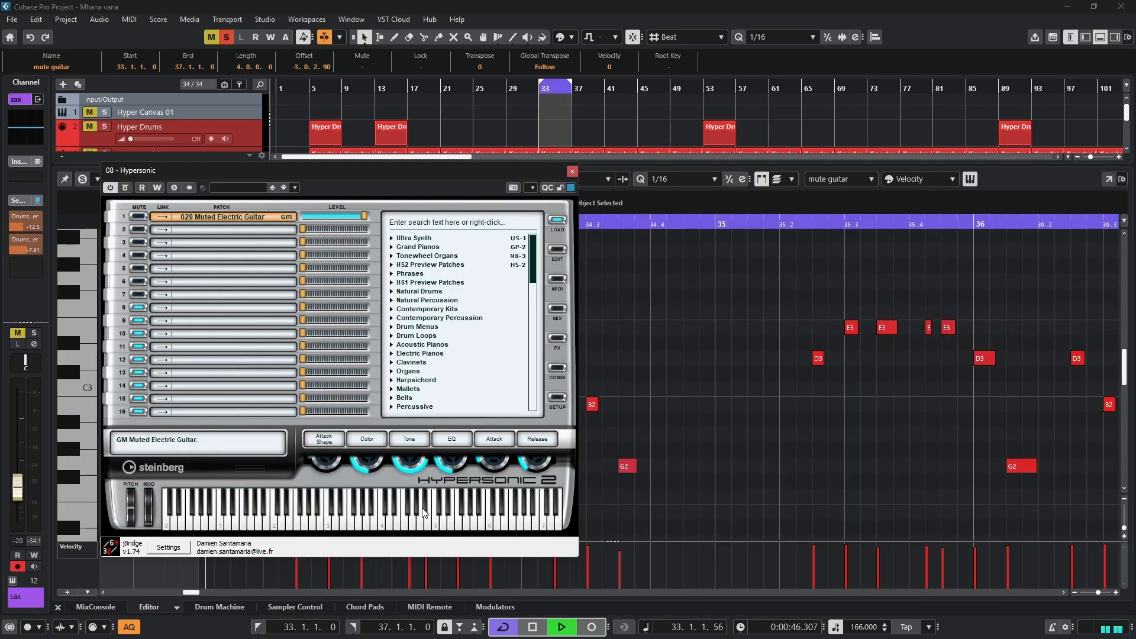
left_click(572, 172)
left_click(1099, 38)
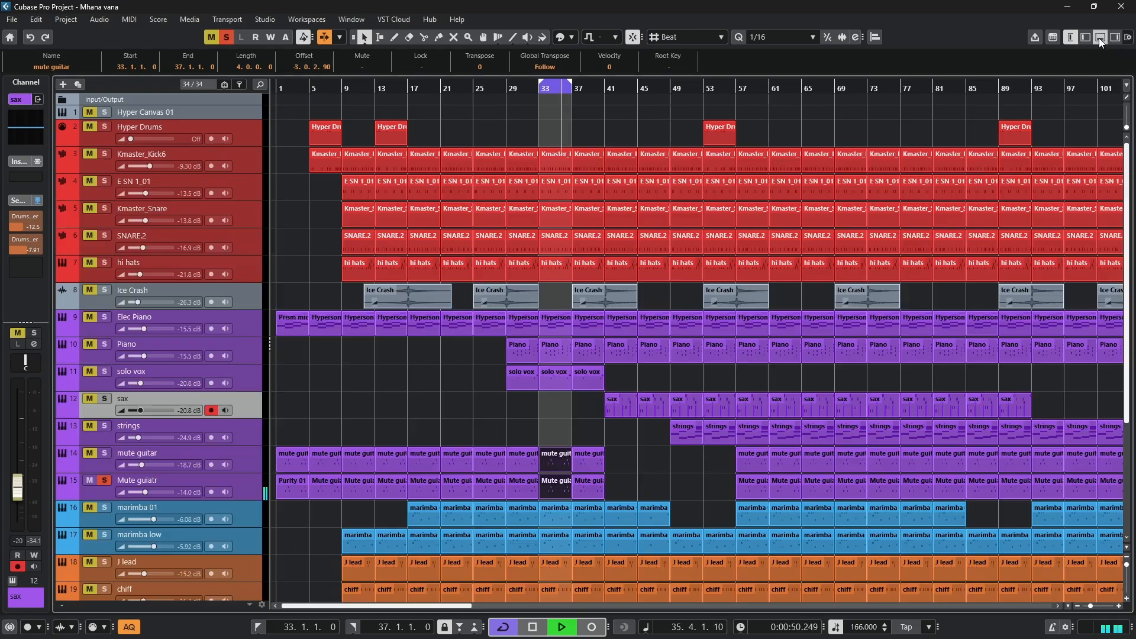
- Solo mute guitar together with Mute guiatr and listen to both guitar tracks over the loop
key("g")
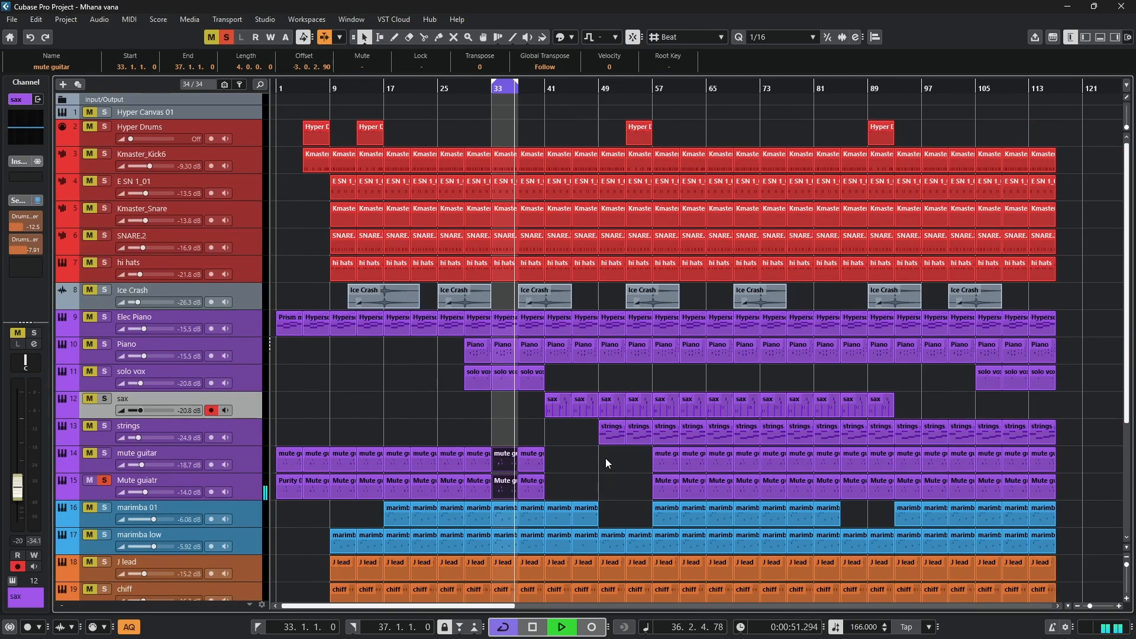
left_click(89, 454)
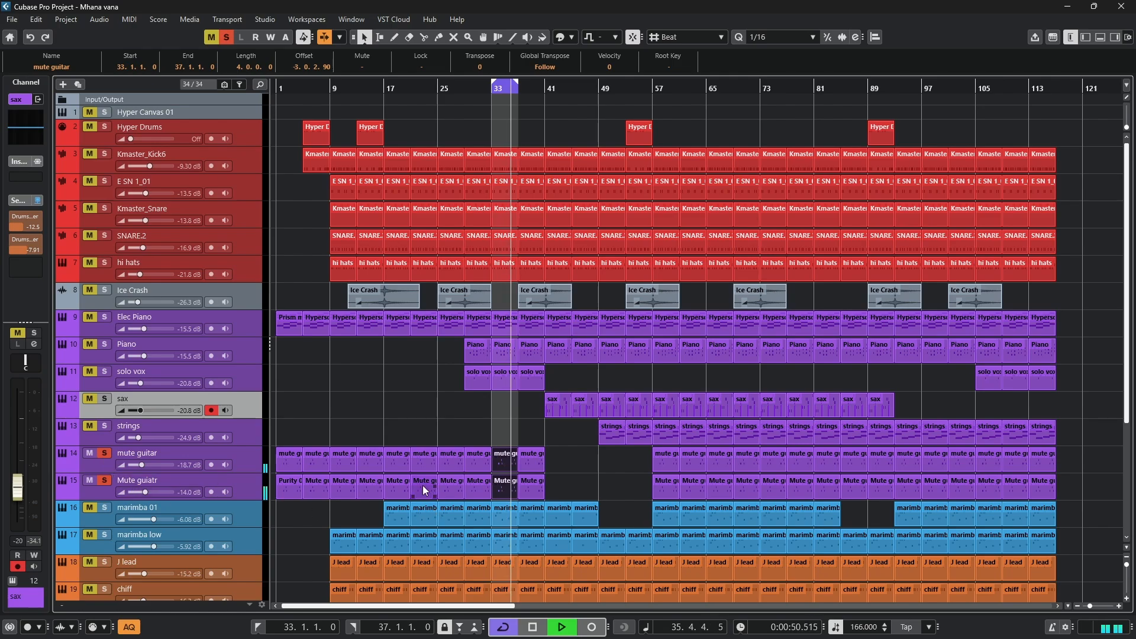
scroll(423, 486, "down", 5)
scroll(400, 424, "up", 3)
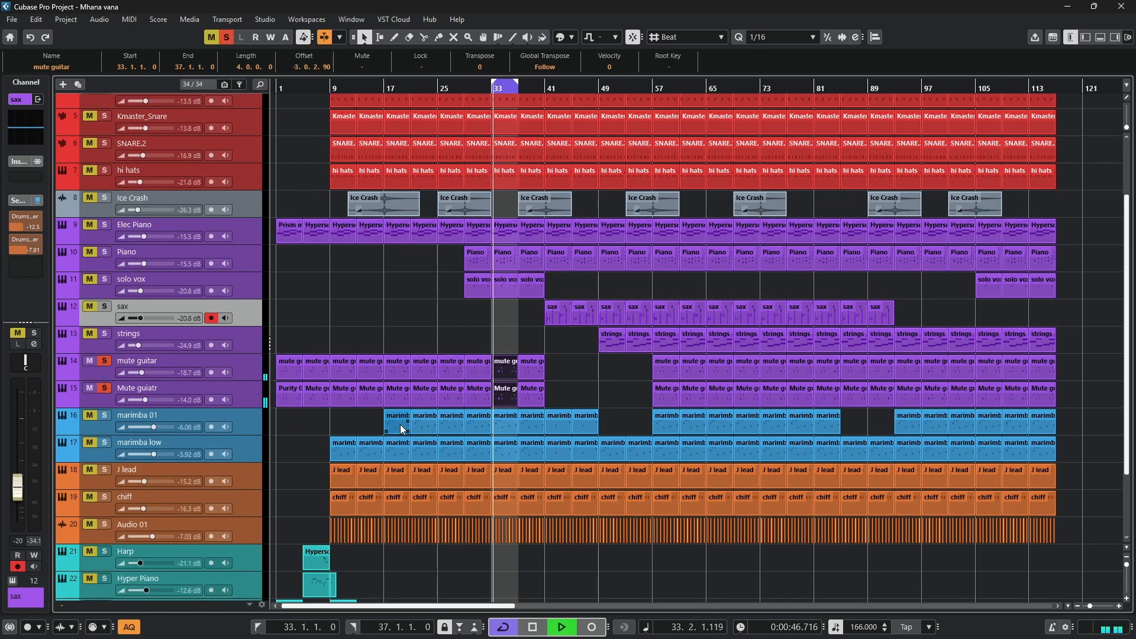
- Stop playback, clear the solo from both guitar tracks and solo the marimba 01 track
key("space")
left_click(93, 364)
left_click(91, 389)
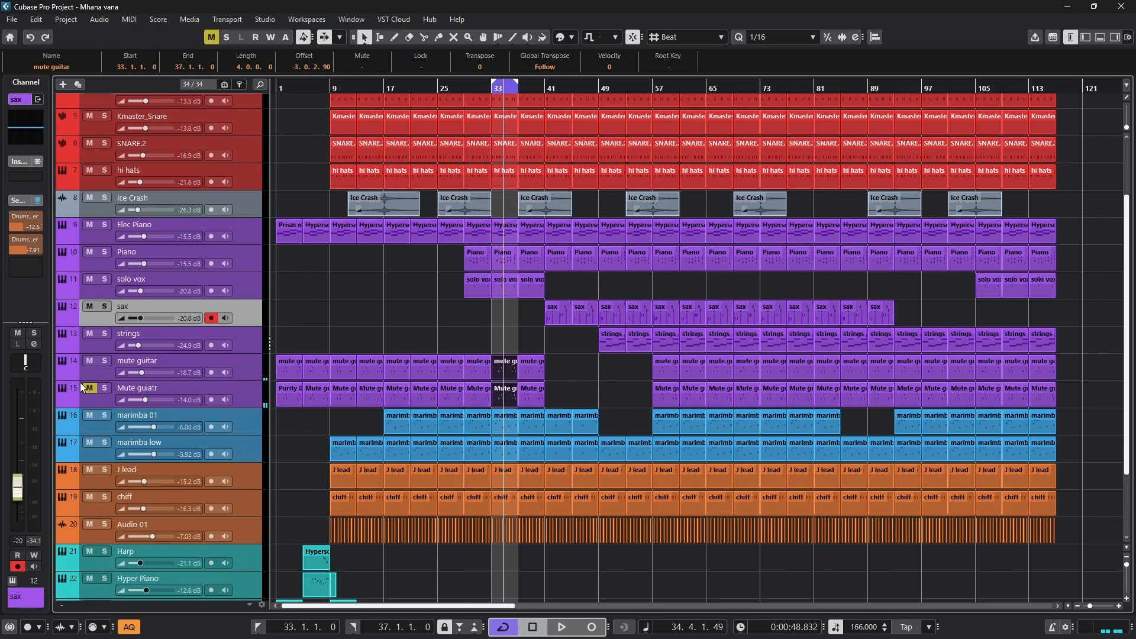
left_click(105, 389)
left_click(90, 388)
left_click(105, 415)
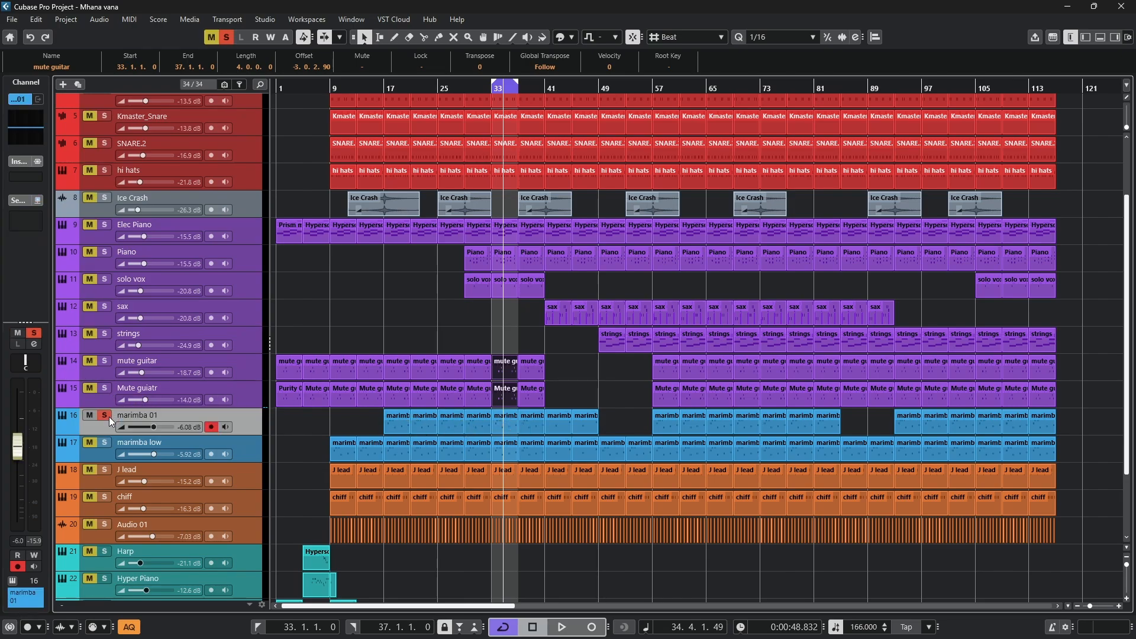
- Open the marimba 01 part at bar 33 in the note editor, play it and view its notes in a separate window
double_click(504, 424)
scroll(557, 401, "up", 2)
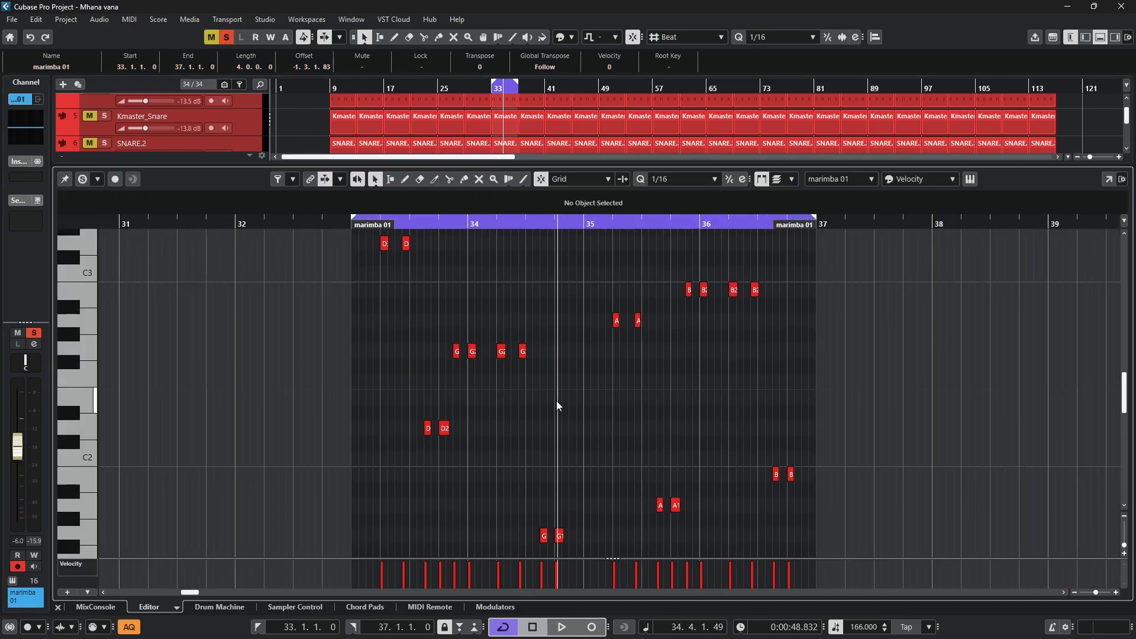
key("space")
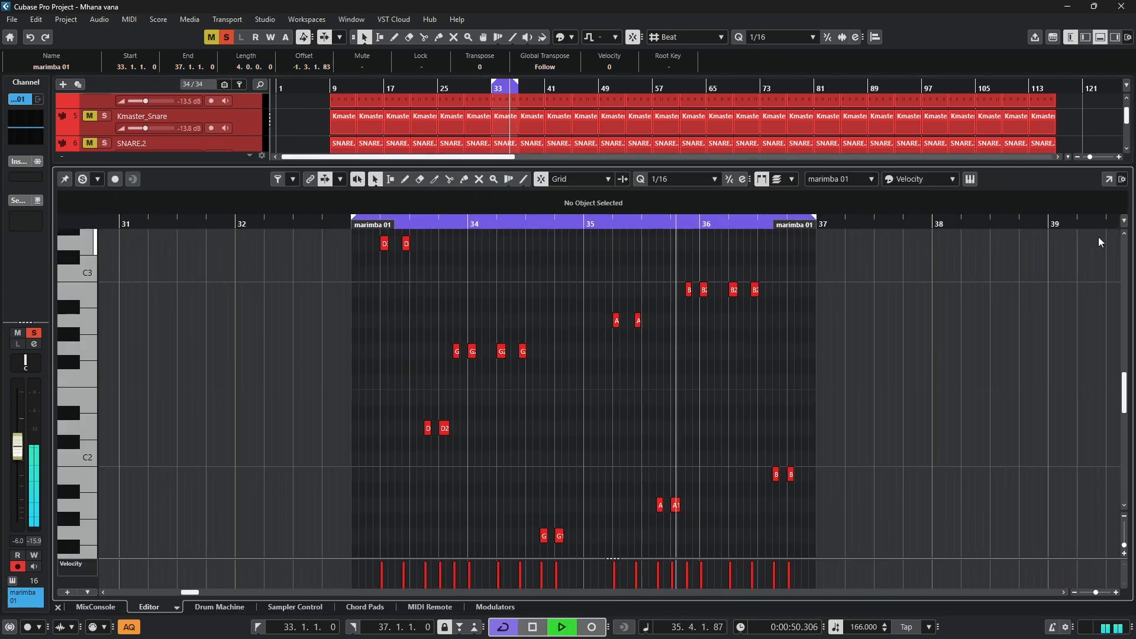
left_click(1108, 179)
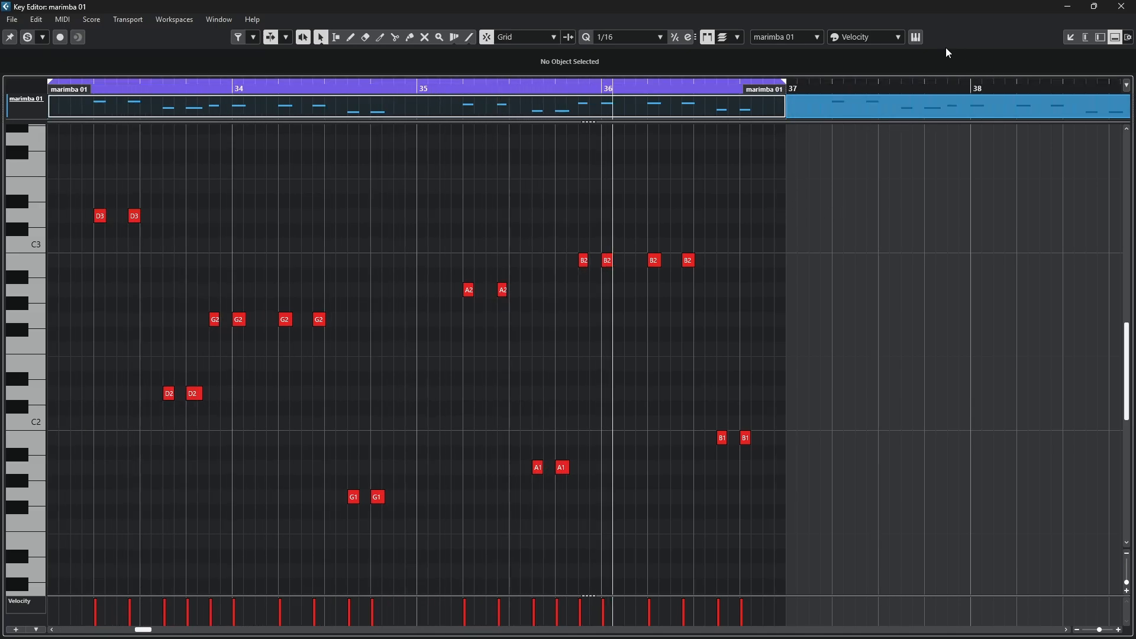
- Check the marimba 01 track's FM7 preset in its library and Easy Edit pages, close the instrument and dock the note editor again
left_click(916, 37)
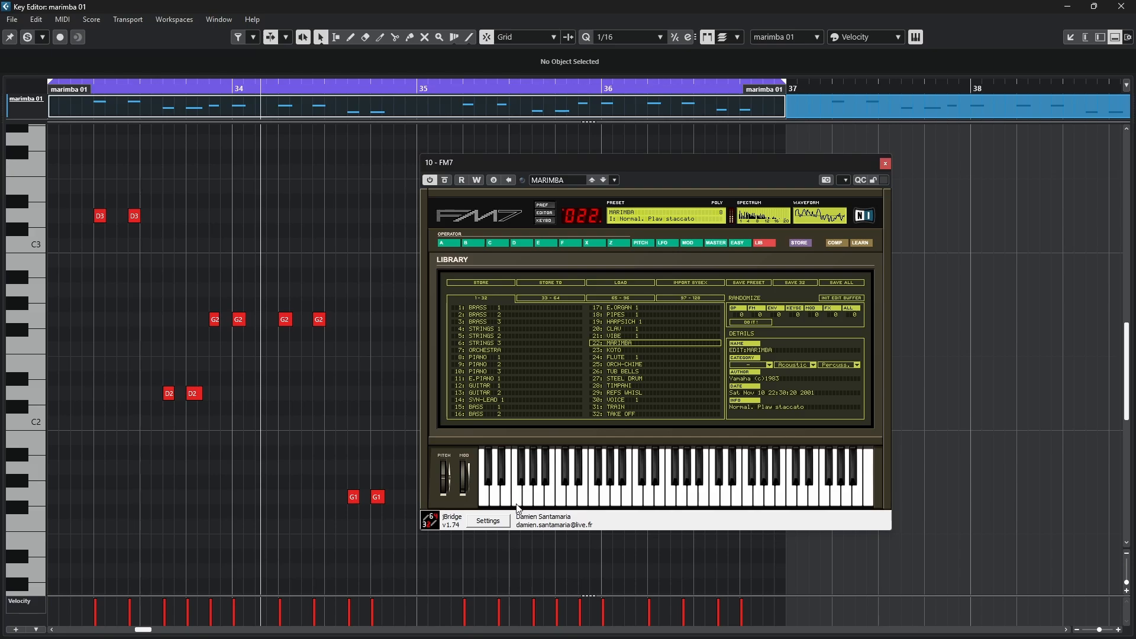
left_click(744, 243)
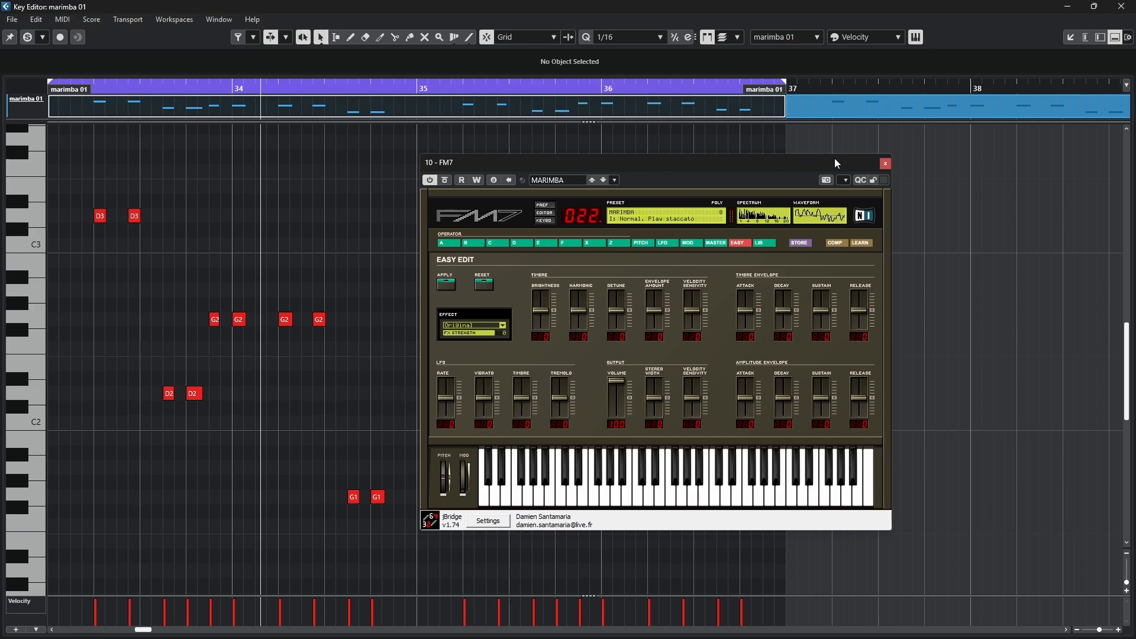
left_click(887, 166)
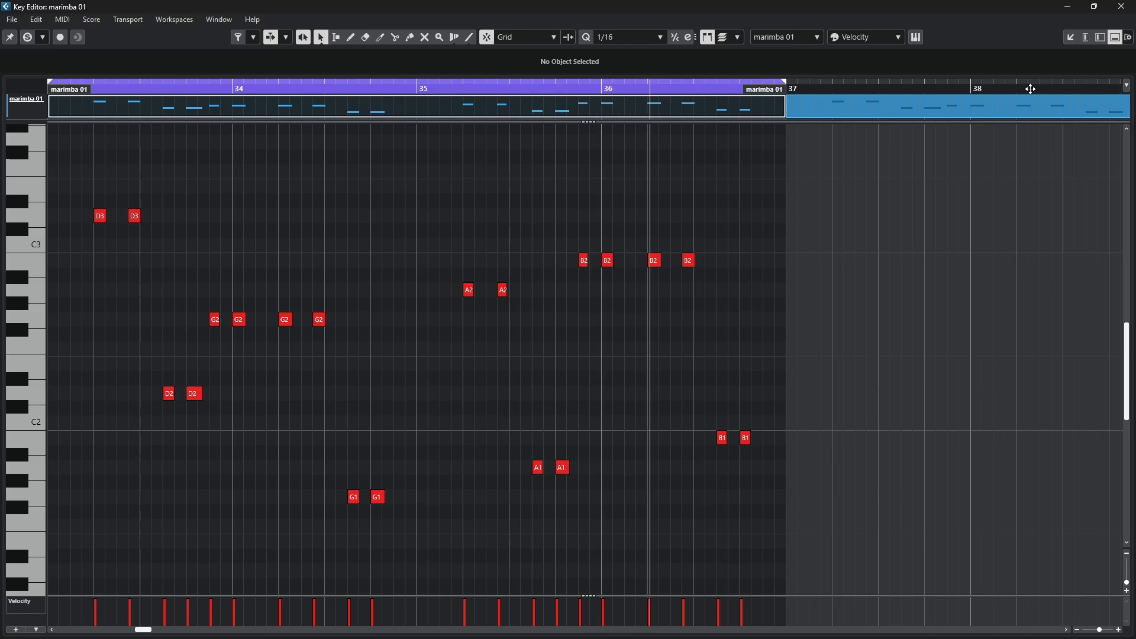
left_click(1070, 39)
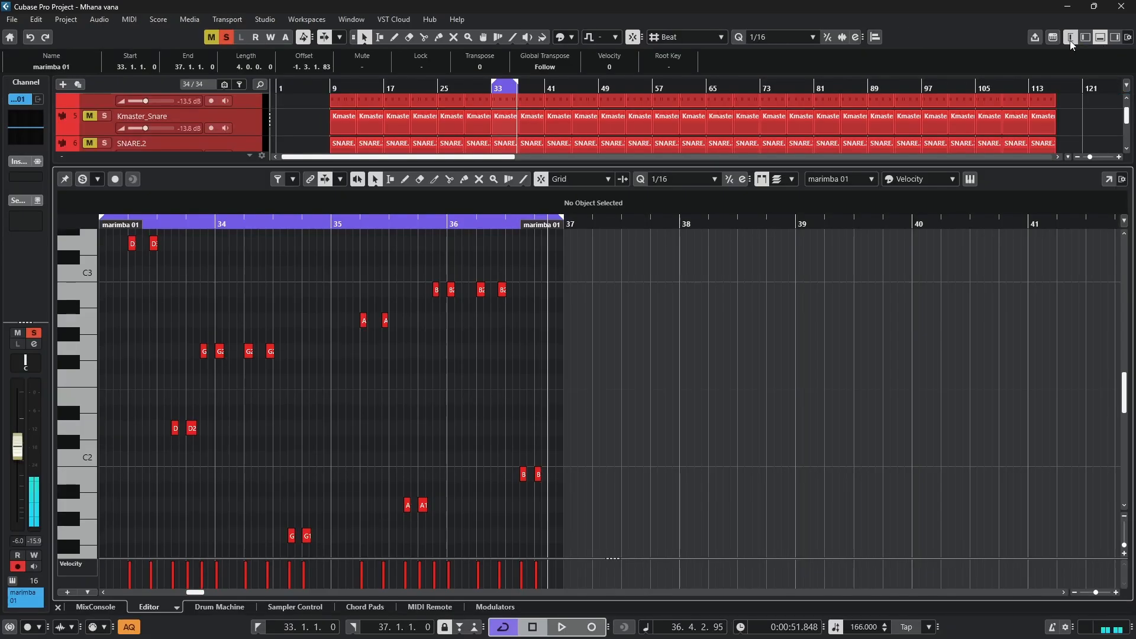
- Close the note editor, clear the marimba 01 solo and leftover mutes, and select the marimba low track
left_click(1102, 39)
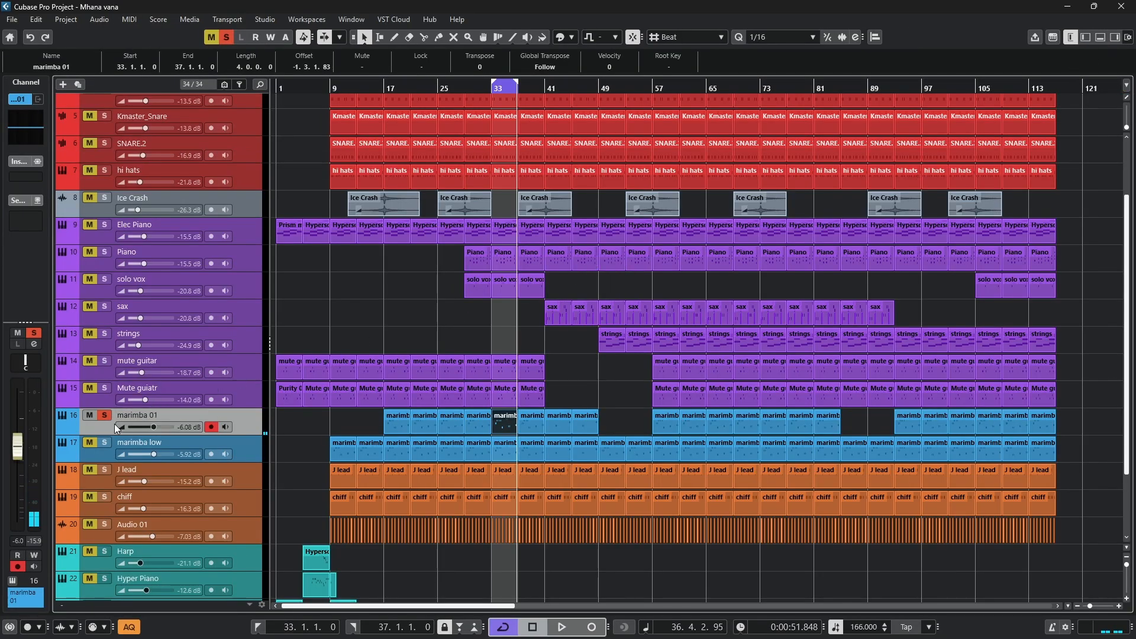
left_click(90, 418)
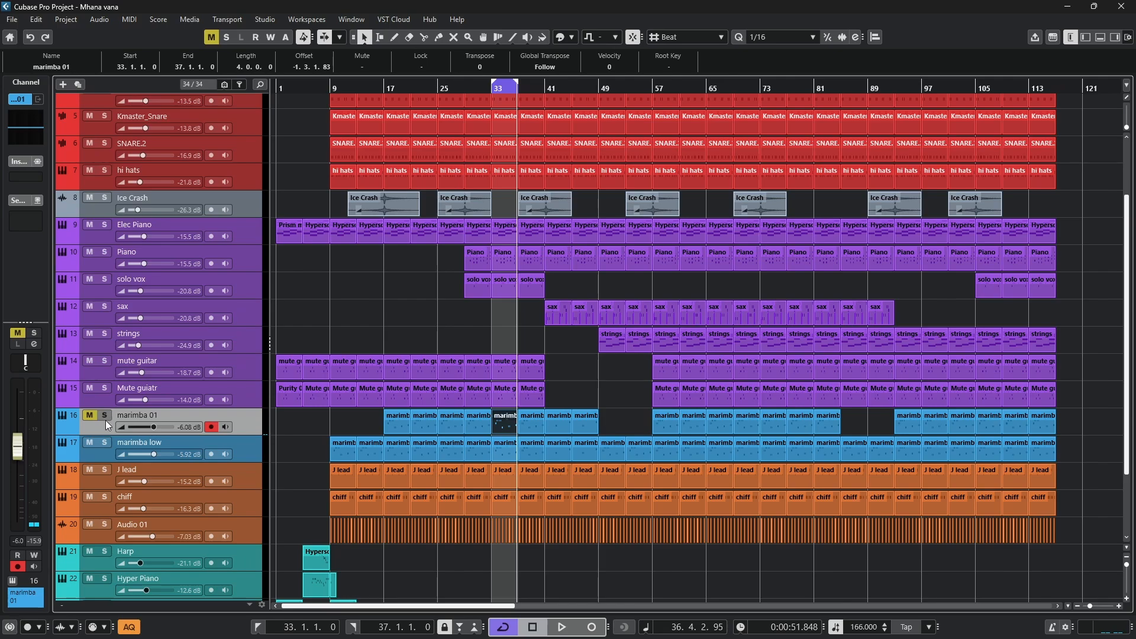
left_click(105, 441)
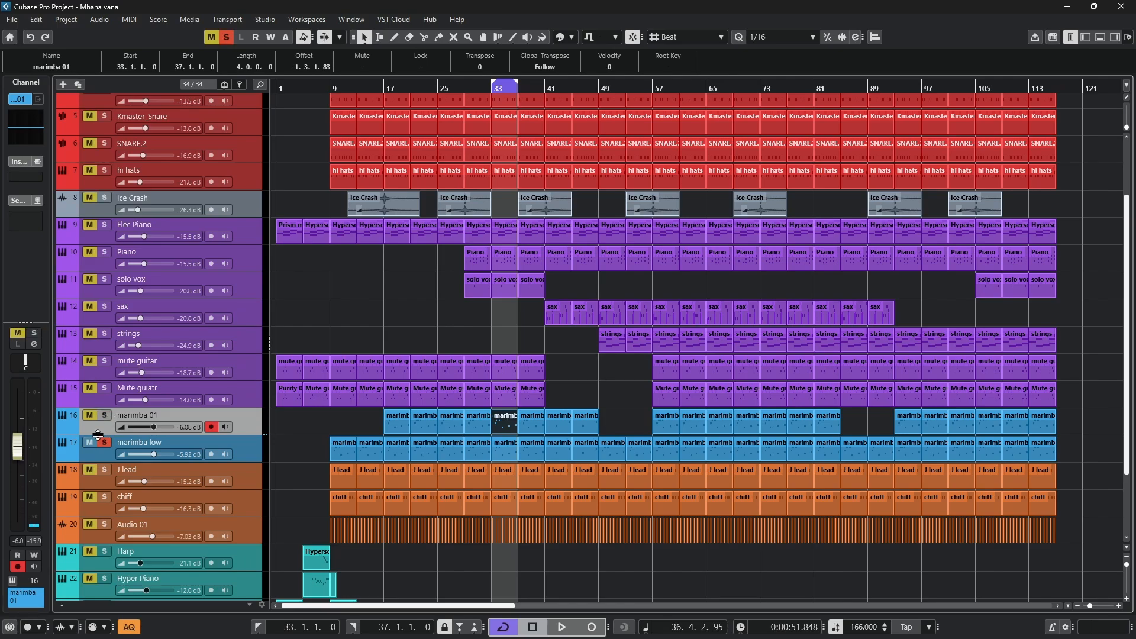
left_click(102, 443)
left_click(88, 418)
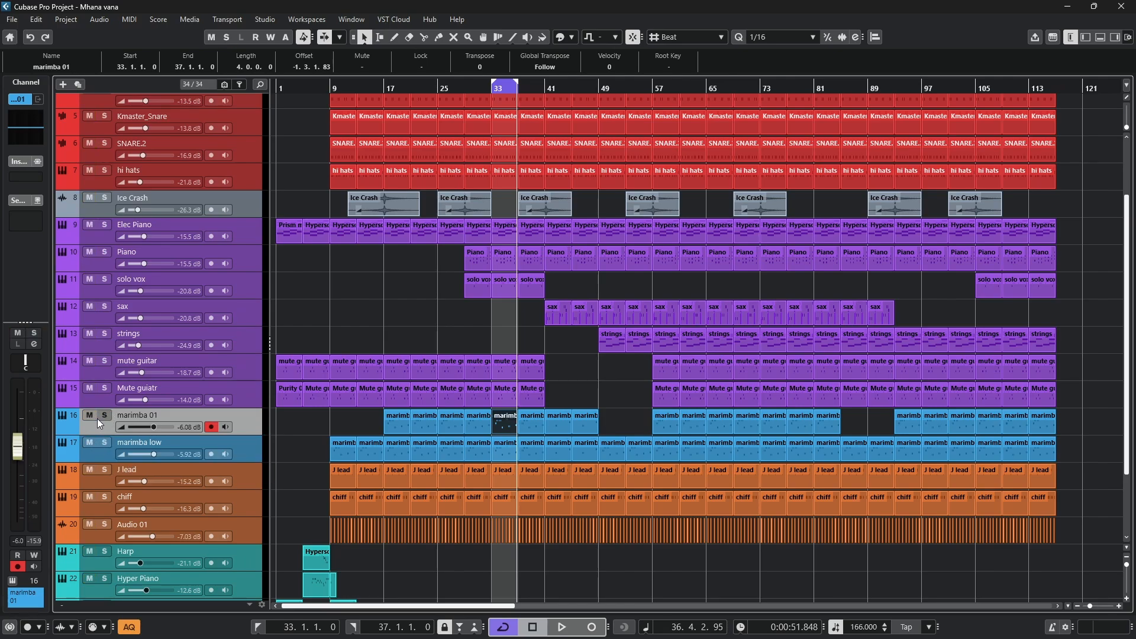
left_click(220, 451)
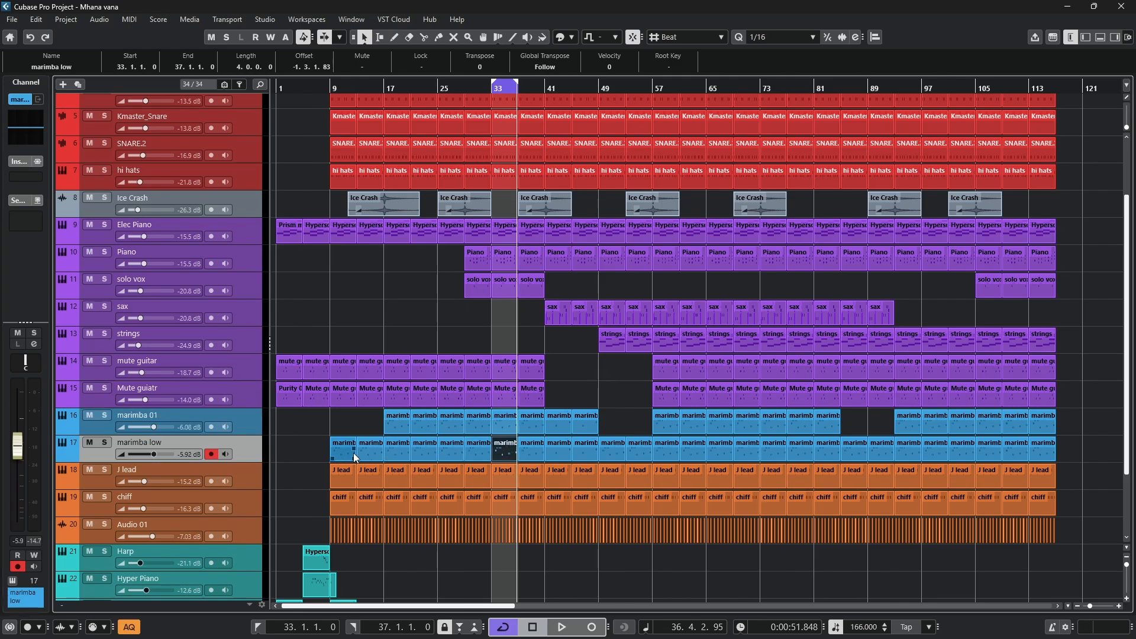
- Solo marimba low, view its part at bar 33 in a separate note editor window, then dock and close the editor
left_click(104, 444)
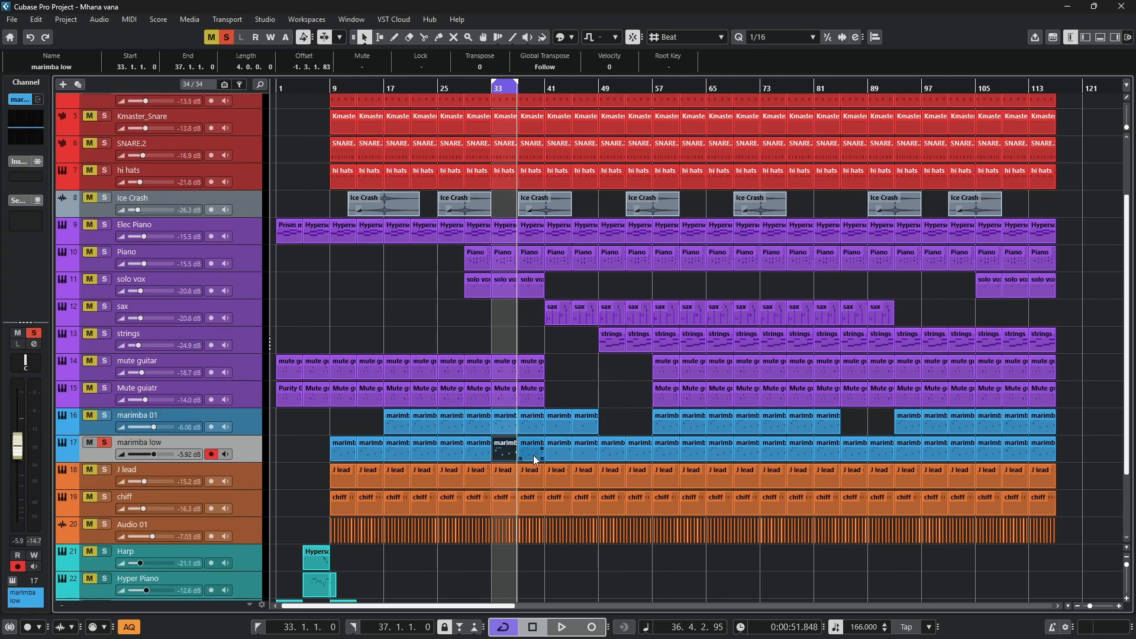
double_click(506, 448)
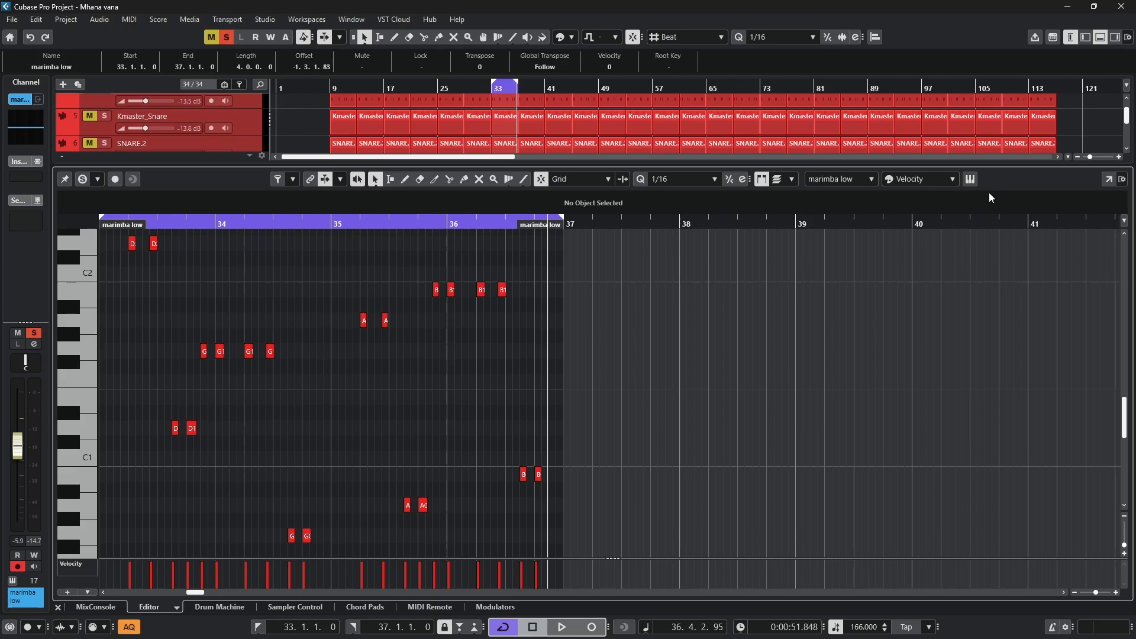
left_click(1110, 181)
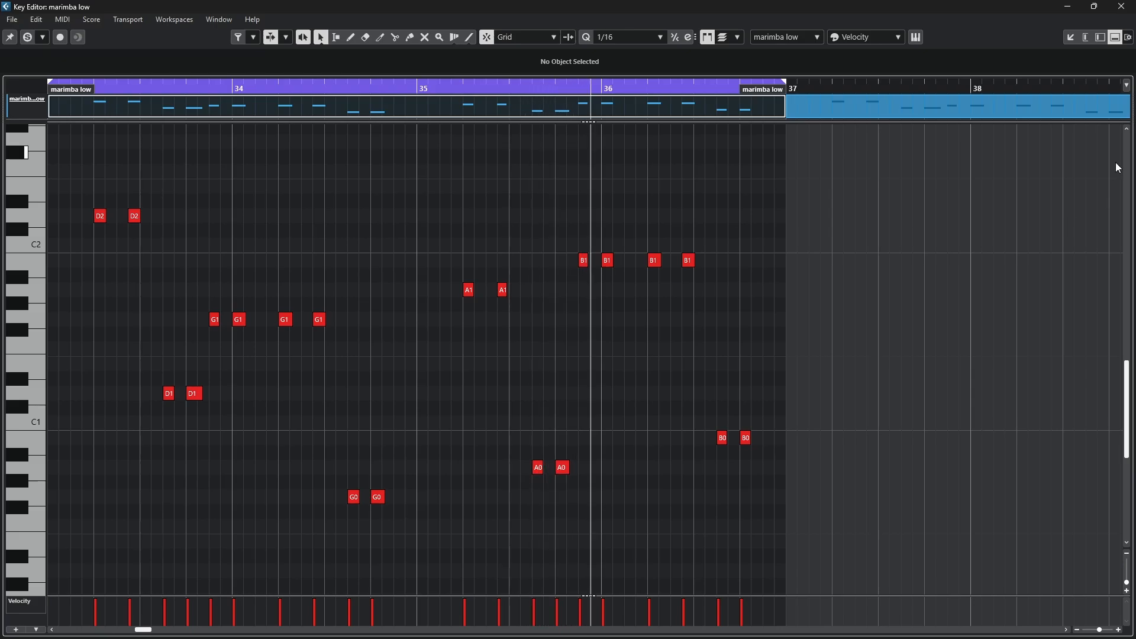
left_click(1076, 38)
left_click(1099, 38)
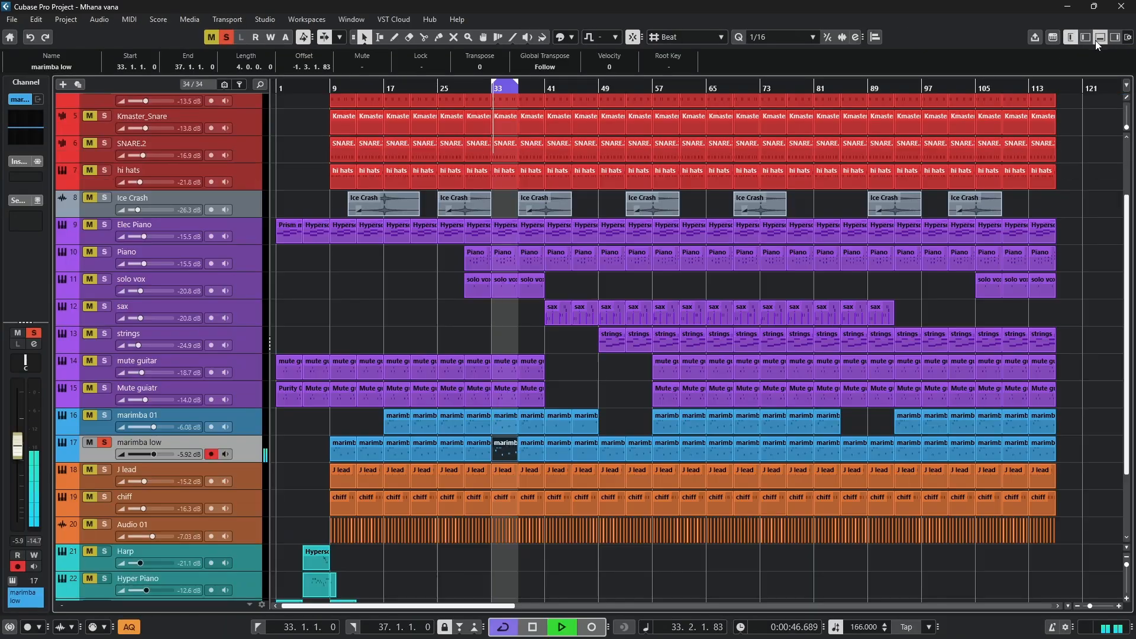
- Add marimba 01 to the solo to hear both marimba tracks together, then stop playback and clear their solos and mutes
left_click(93, 417)
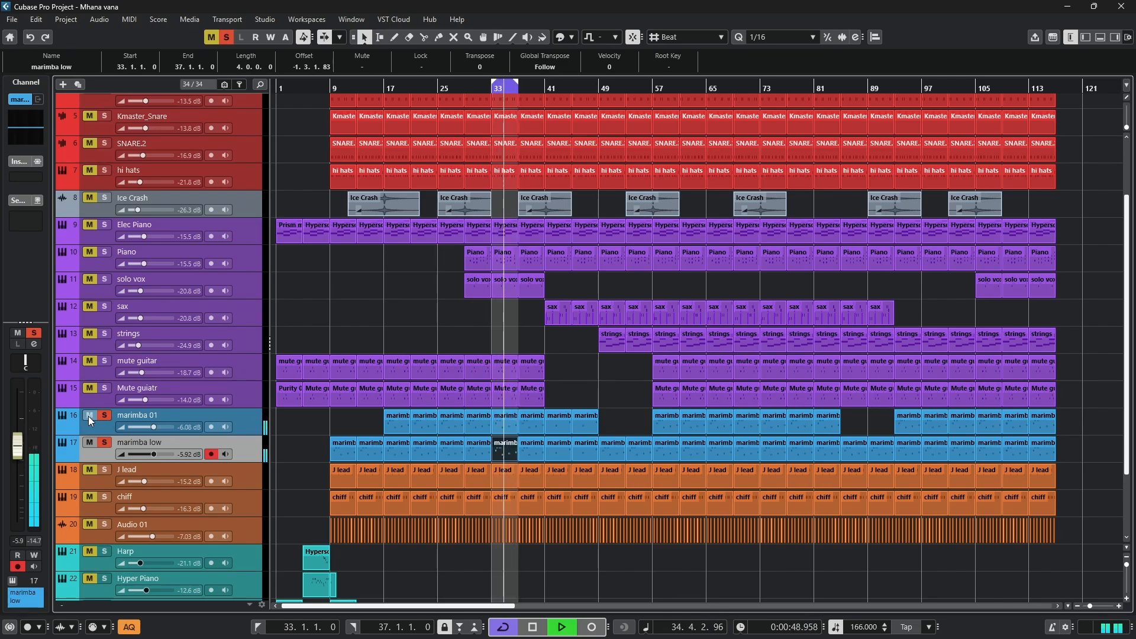
key("space")
left_click(101, 443)
left_click(92, 443)
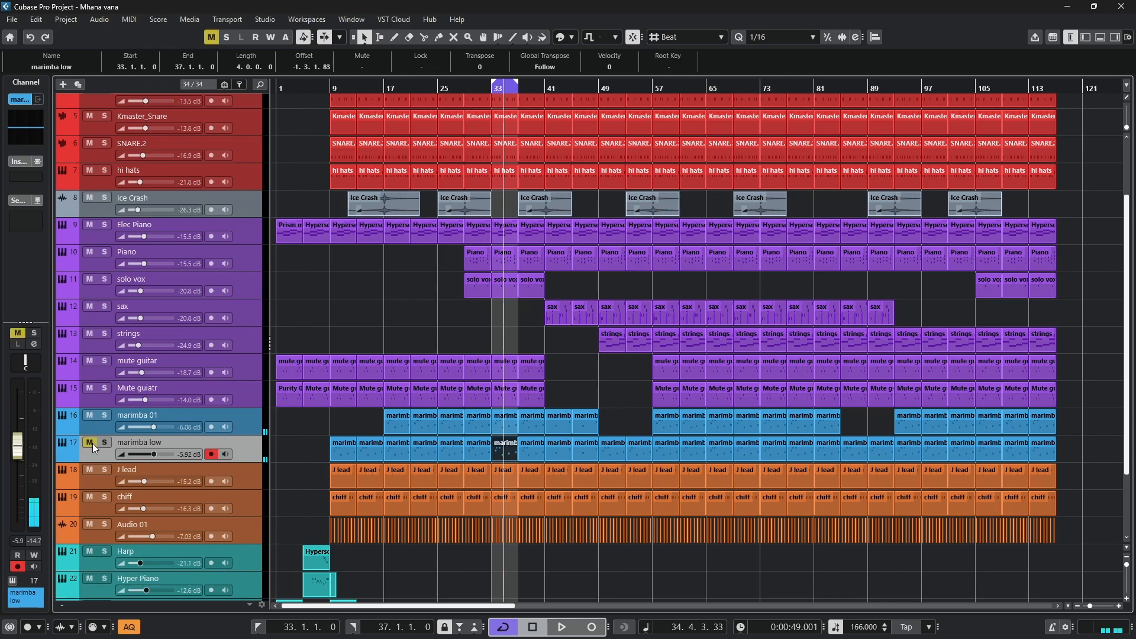
left_click(93, 443)
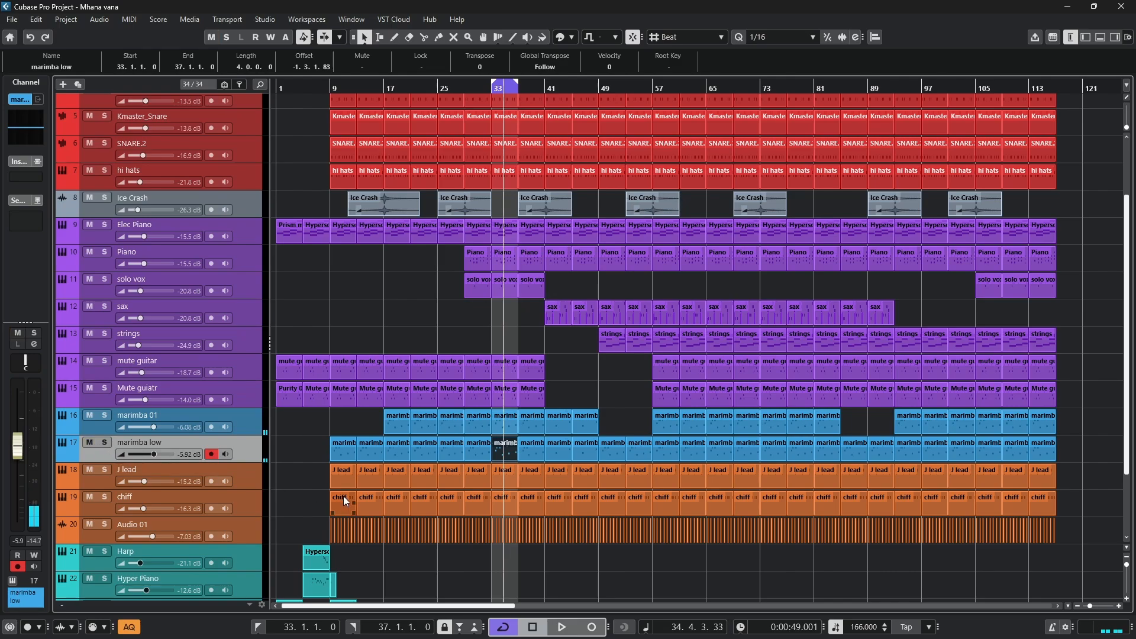
- Solo the J lead track, open its part at bar 33 in the note editor and play it over the loop
left_click(100, 477)
left_click(104, 470)
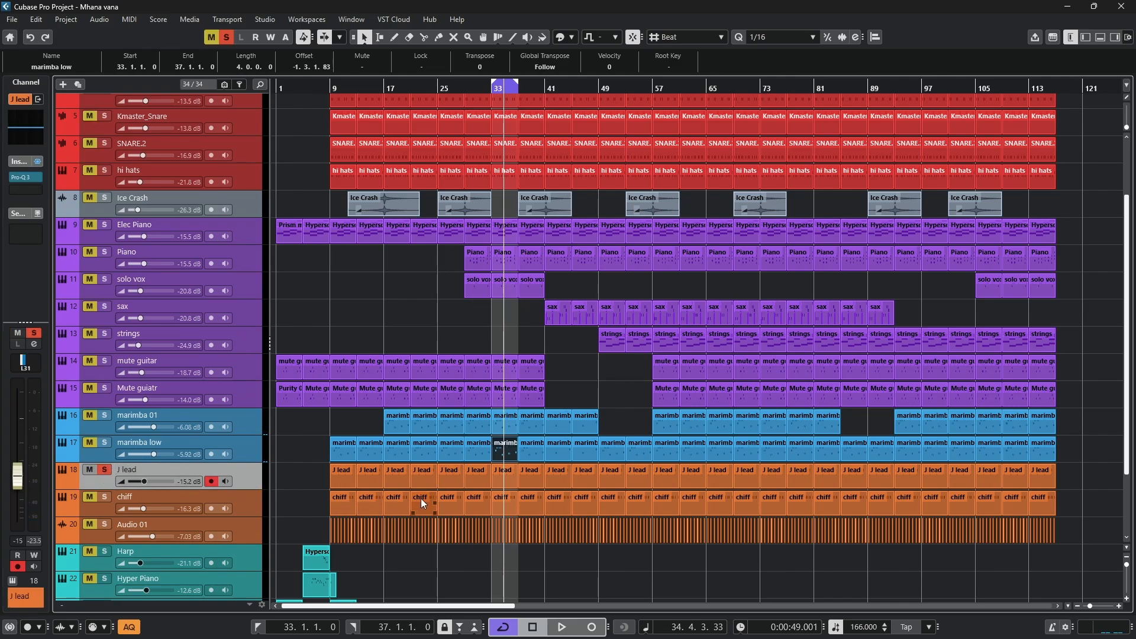
double_click(499, 470)
key("space")
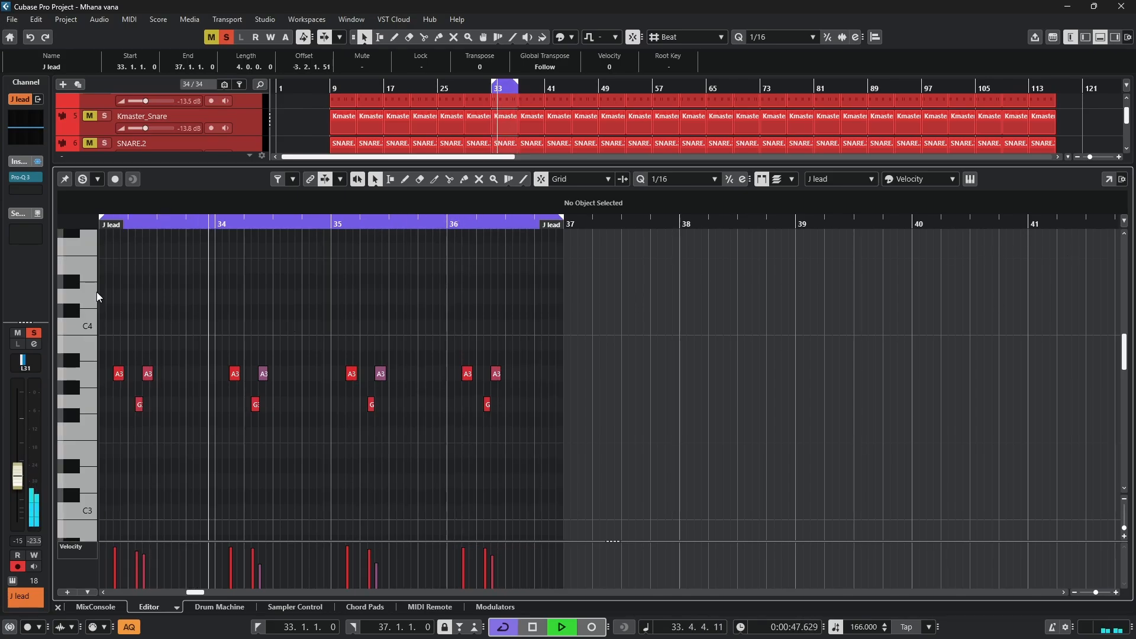
scroll(112, 294, "up", 2)
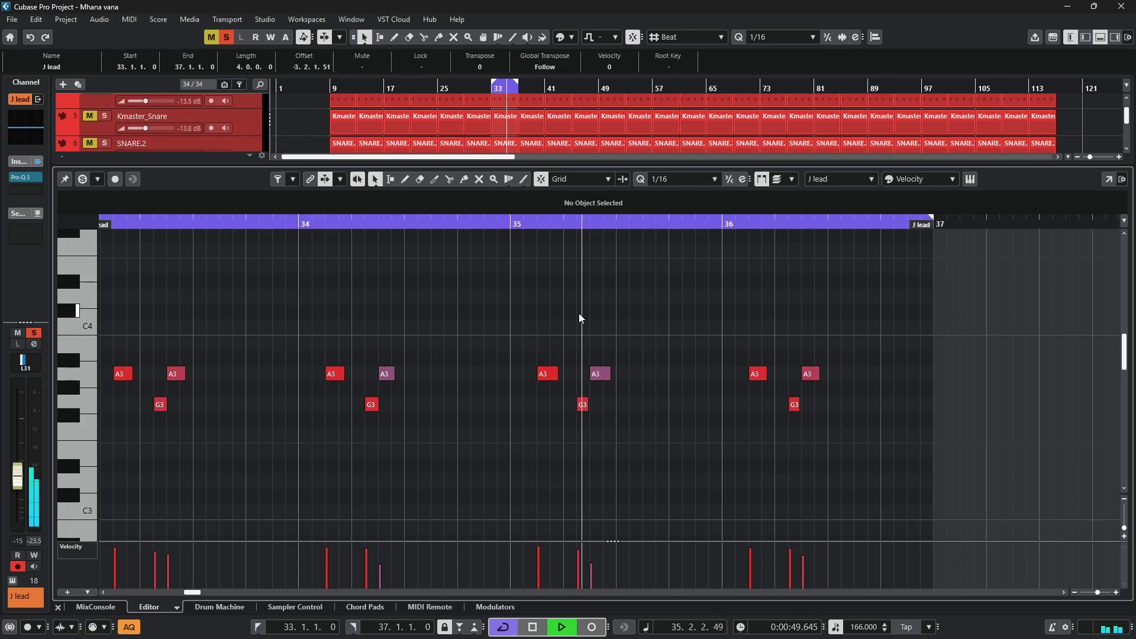
- Check the J lead track's Hypersonic 2 patch, stop playback and close the instrument and the note editor
left_click(970, 180)
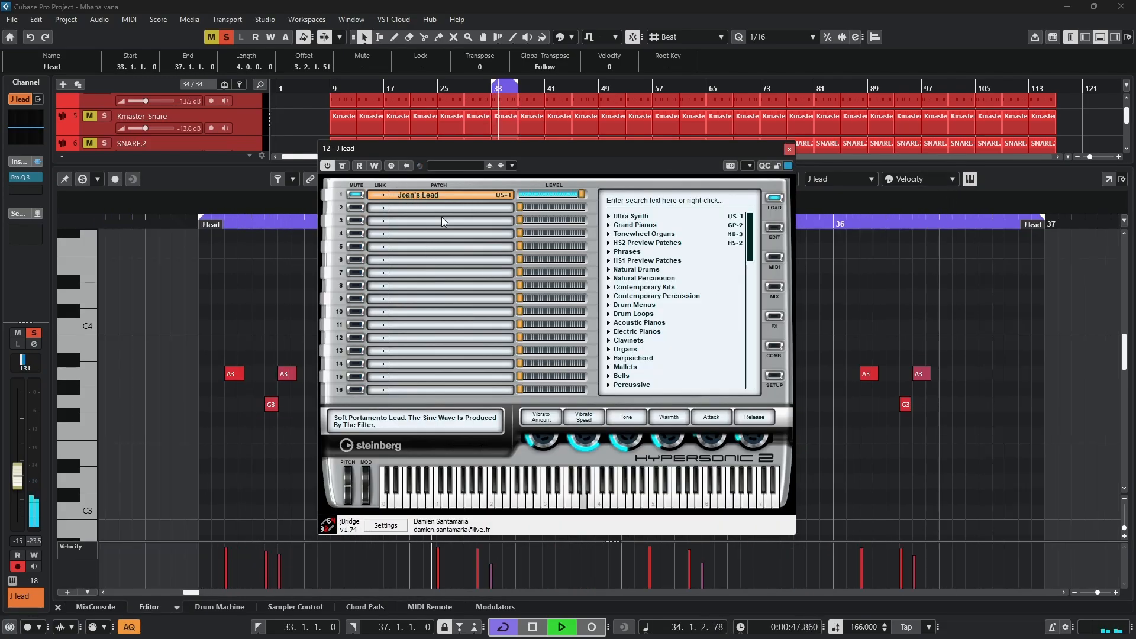
key("space")
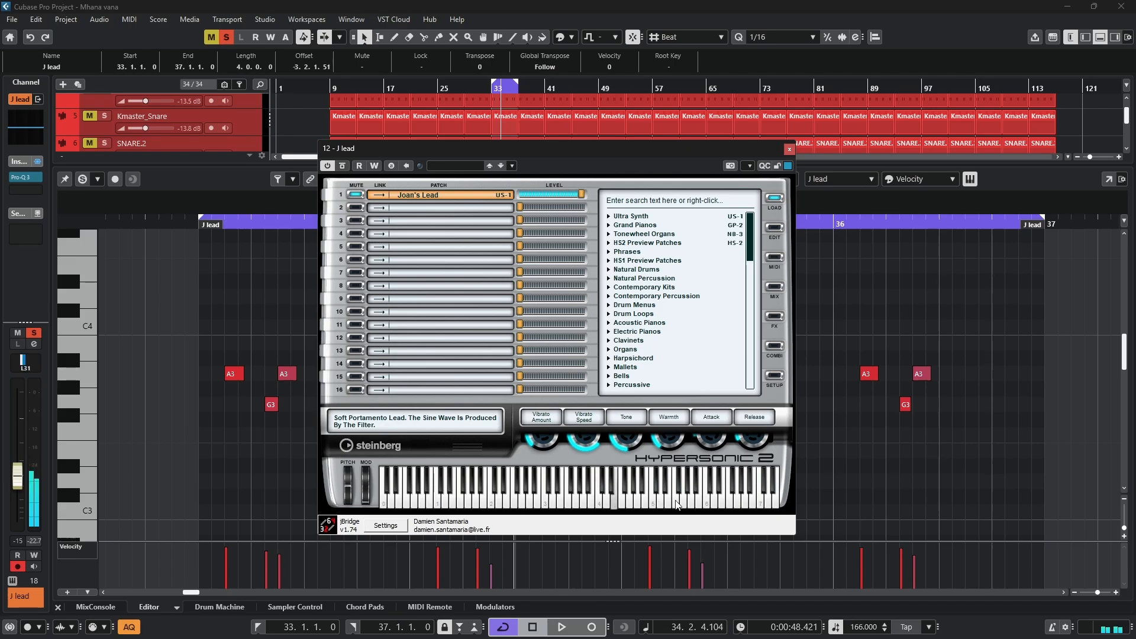
left_click(789, 149)
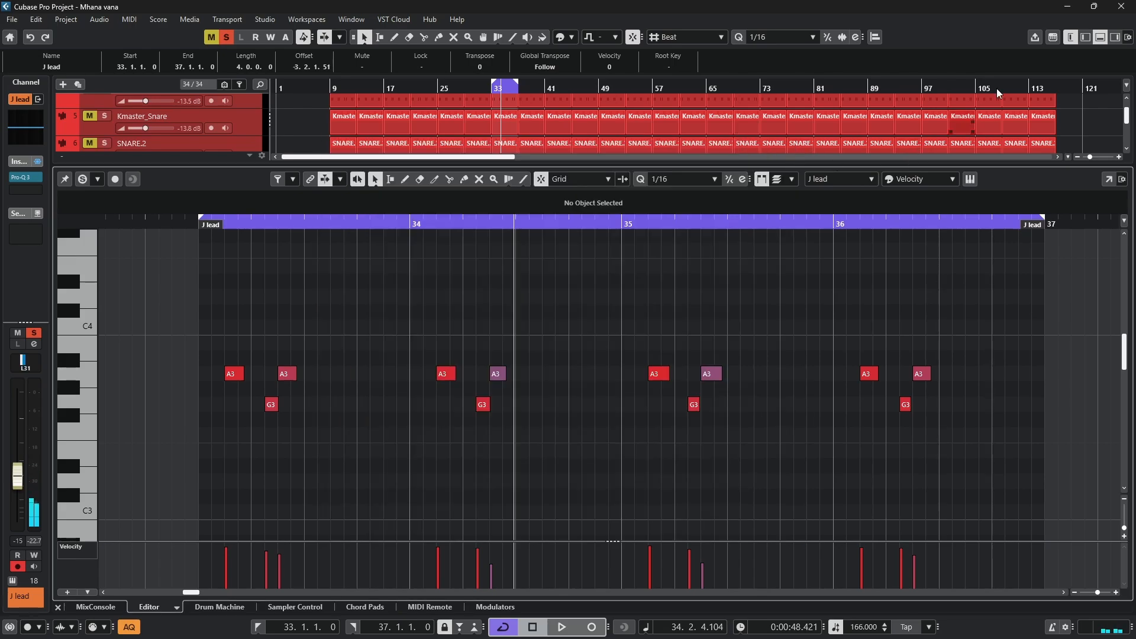
left_click(1101, 39)
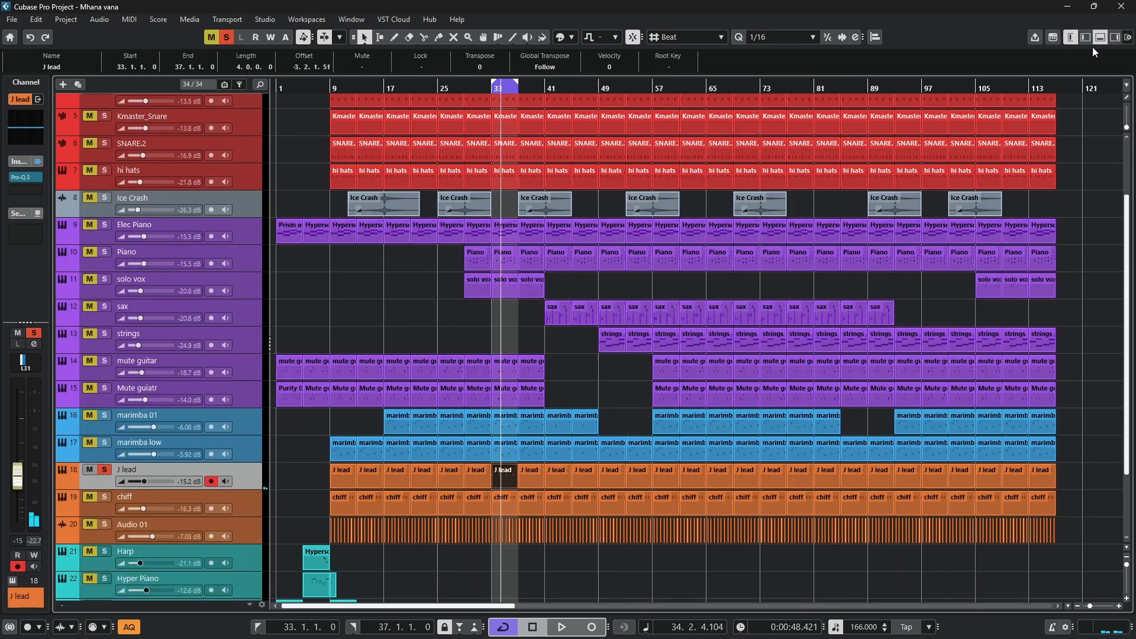
- Switch the solo from J lead to the chiff track and play its bar 33 part in the note editor
left_click(106, 469)
left_click(105, 497)
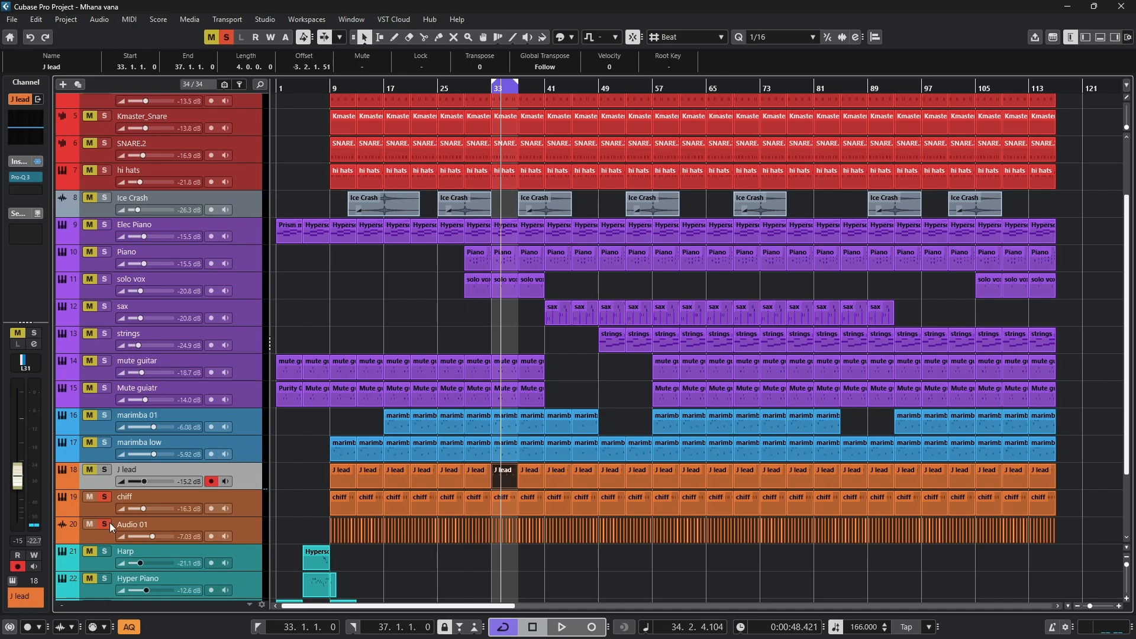
left_click(106, 504)
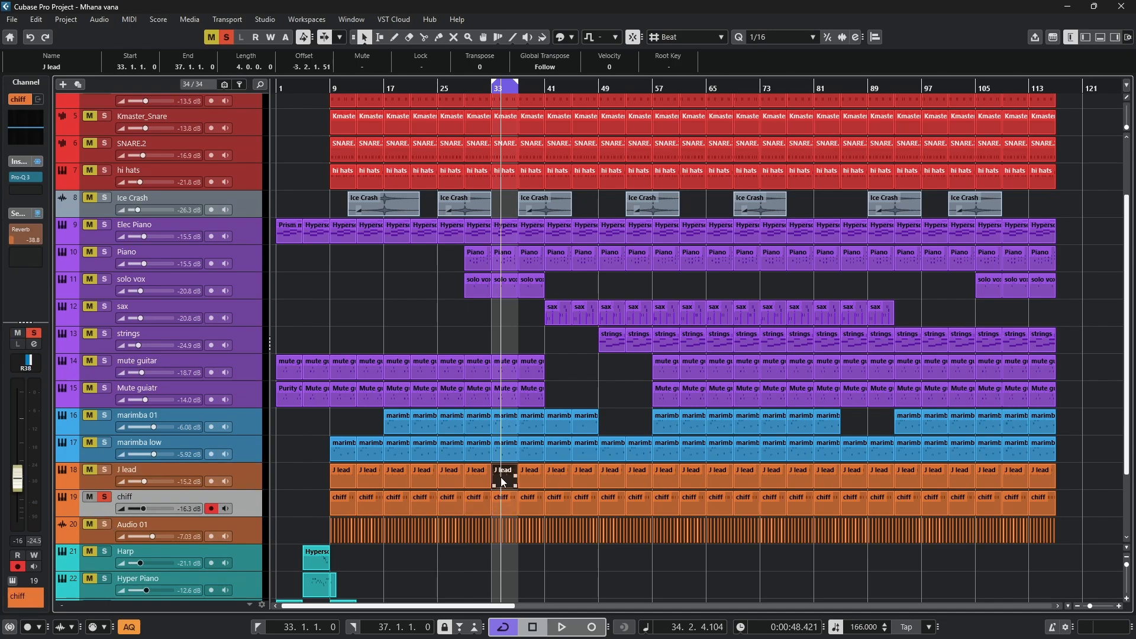
double_click(505, 501)
key("space")
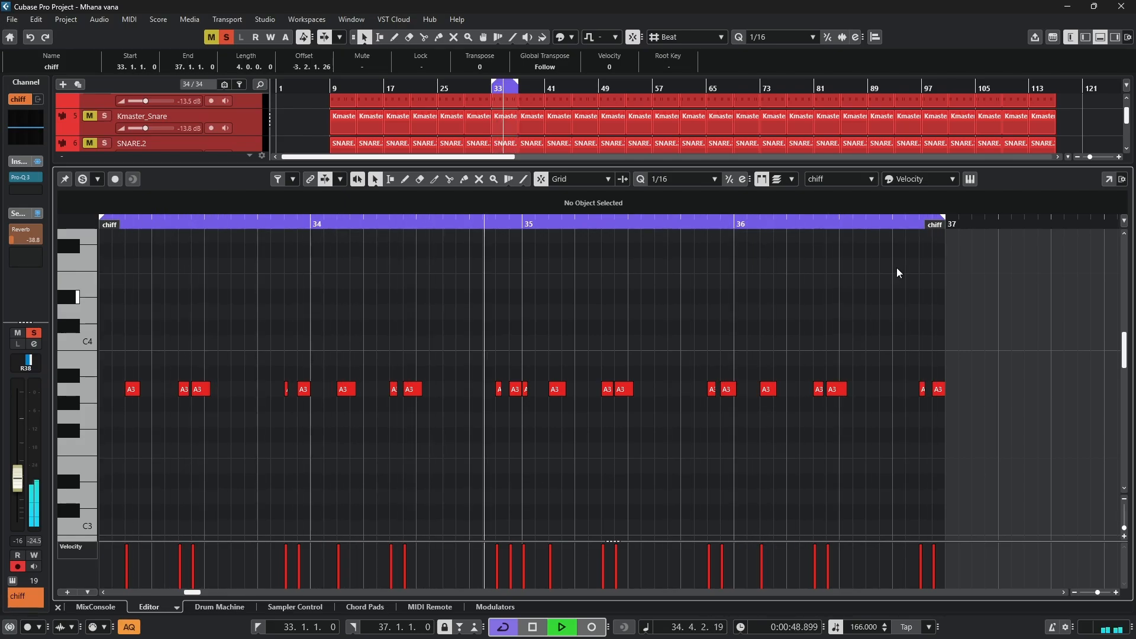
- Stop playback, open chiff's HyperCanvas part 1 settings, preview the sound and look up its preset in the Synth Lead category
left_click(971, 179)
key("space")
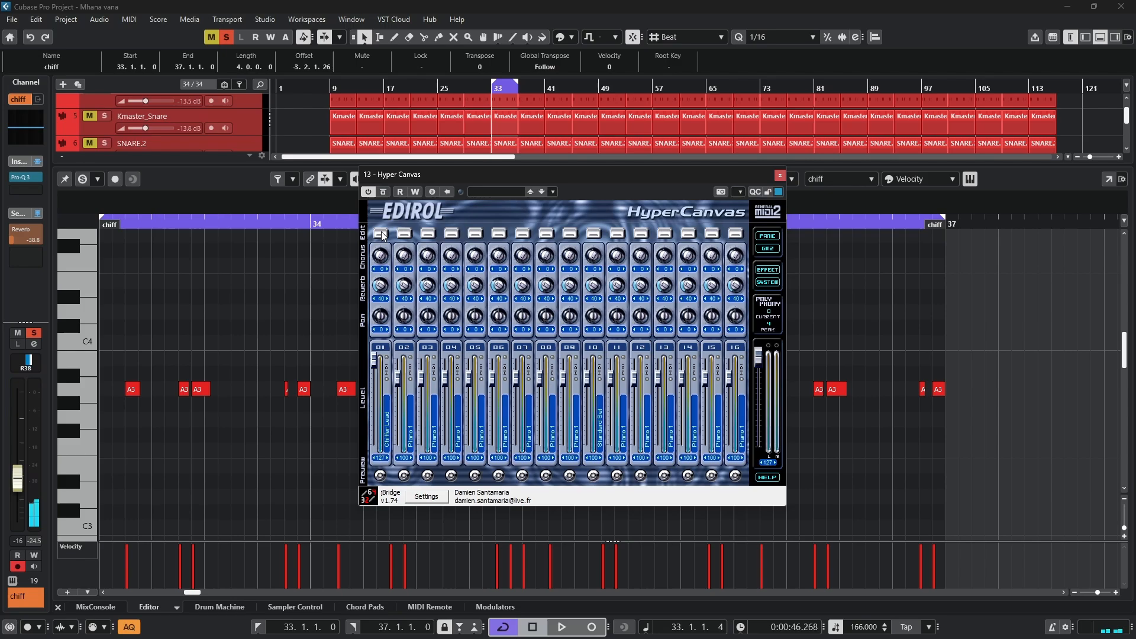
left_click(381, 234)
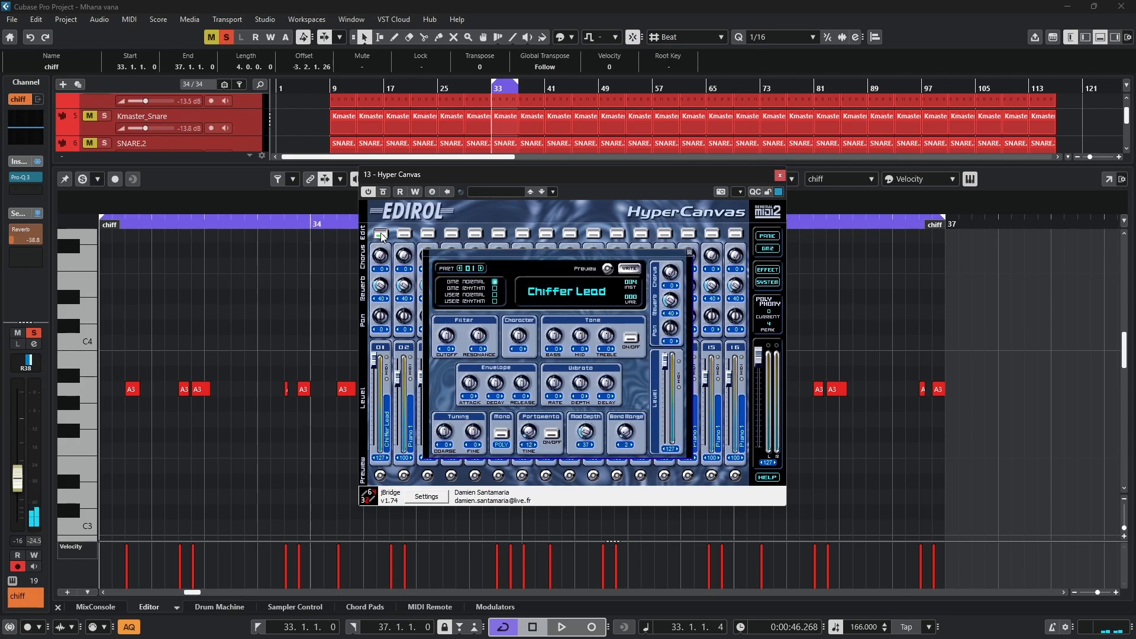
left_click(606, 268)
left_click(607, 268)
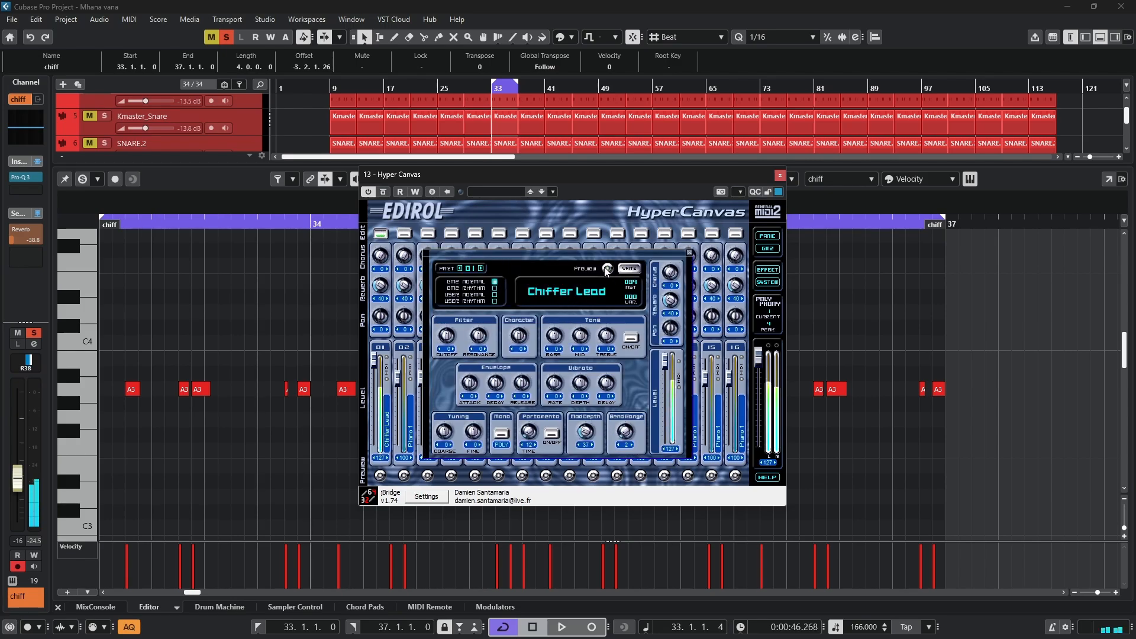
left_click(592, 298)
mouse_move(620, 303)
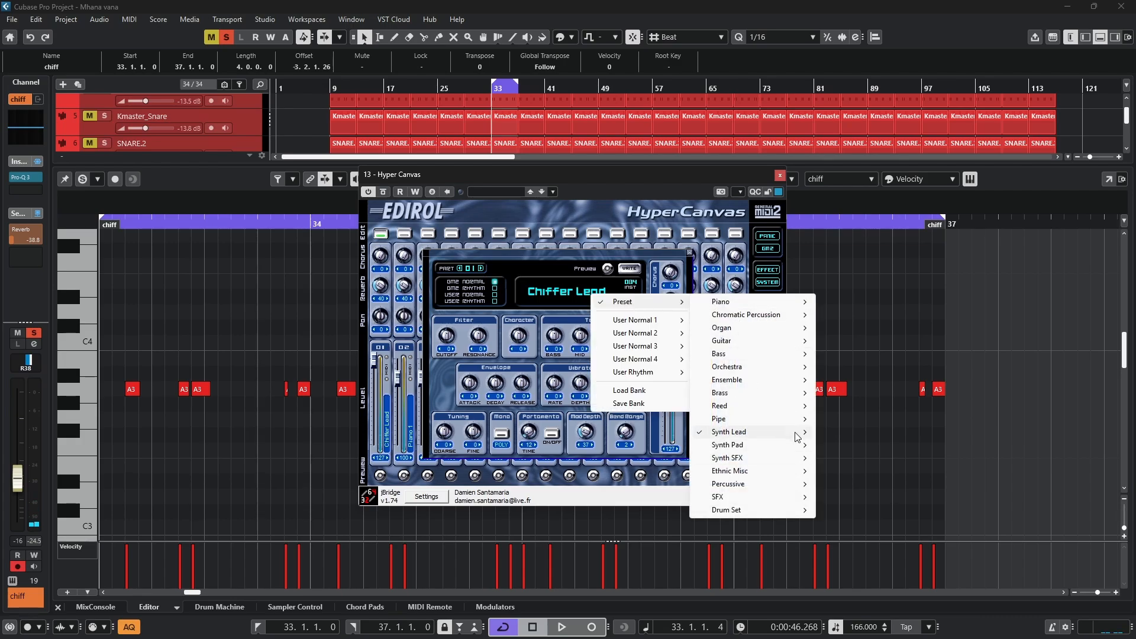
mouse_move(798, 438)
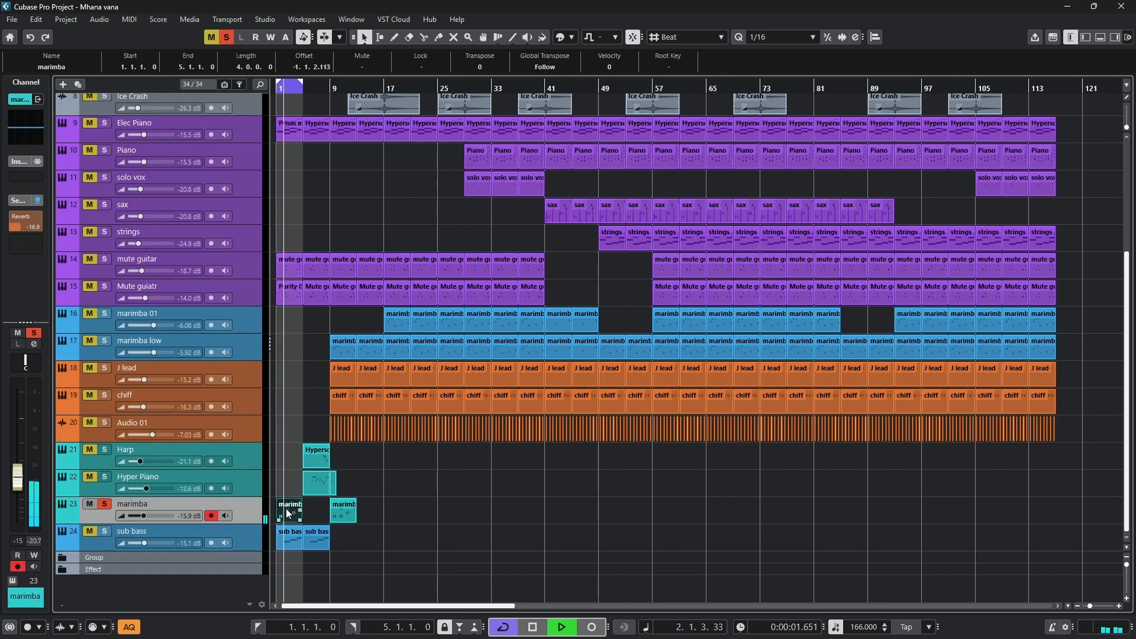
- View the intro marimba part at bar 1 in the note editor, check its Hypersonic patch, and close both
key("h")
double_click(305, 507)
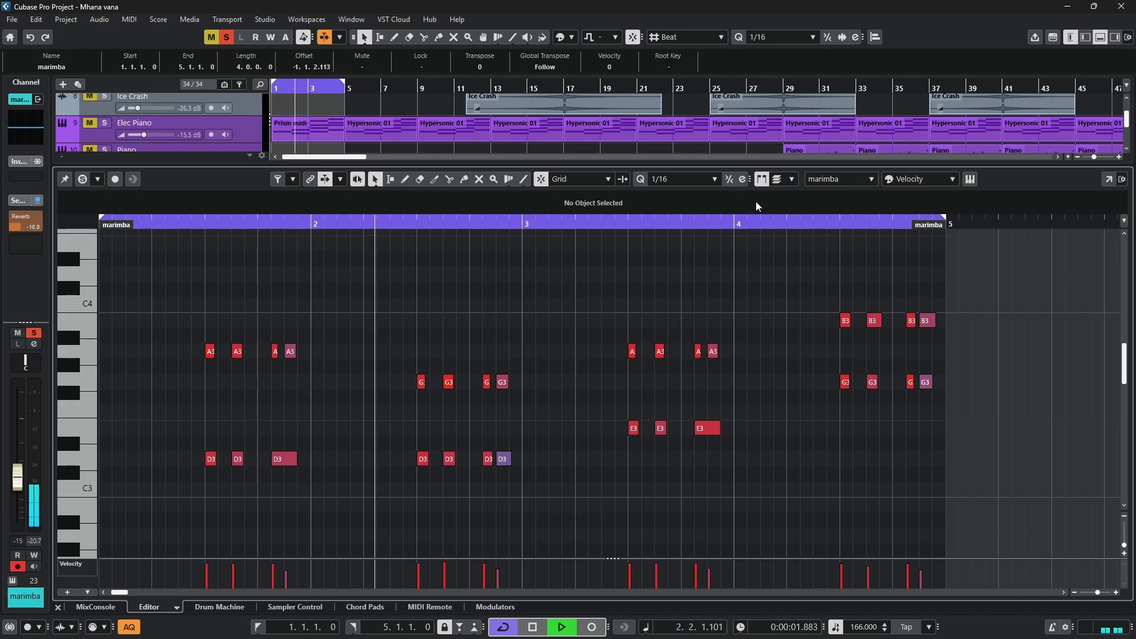
left_click(970, 178)
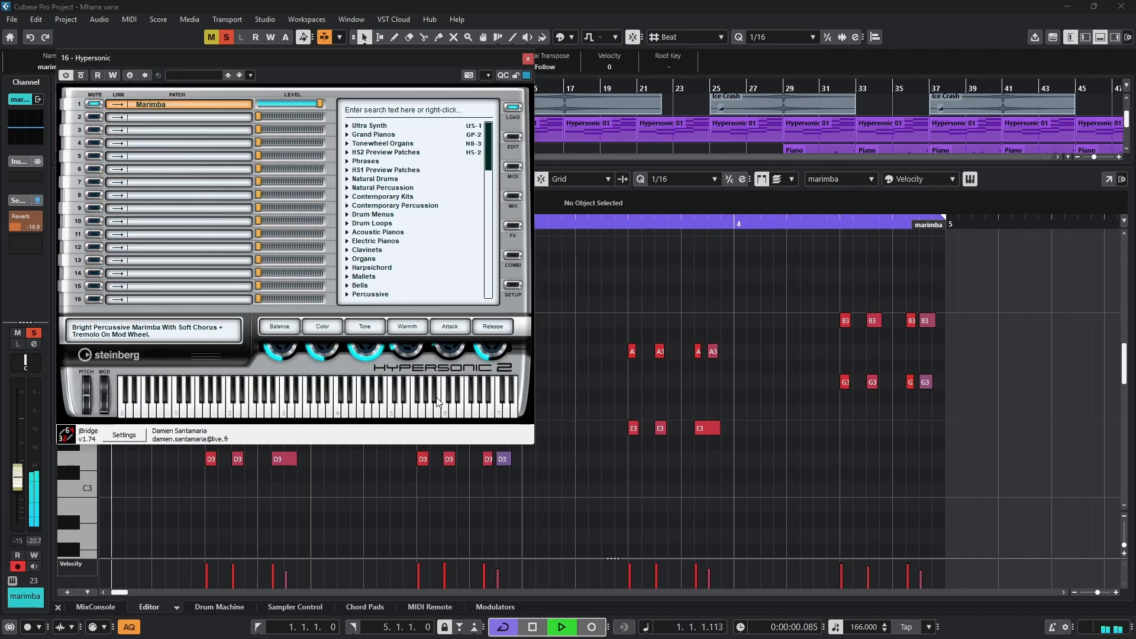
left_click(527, 58)
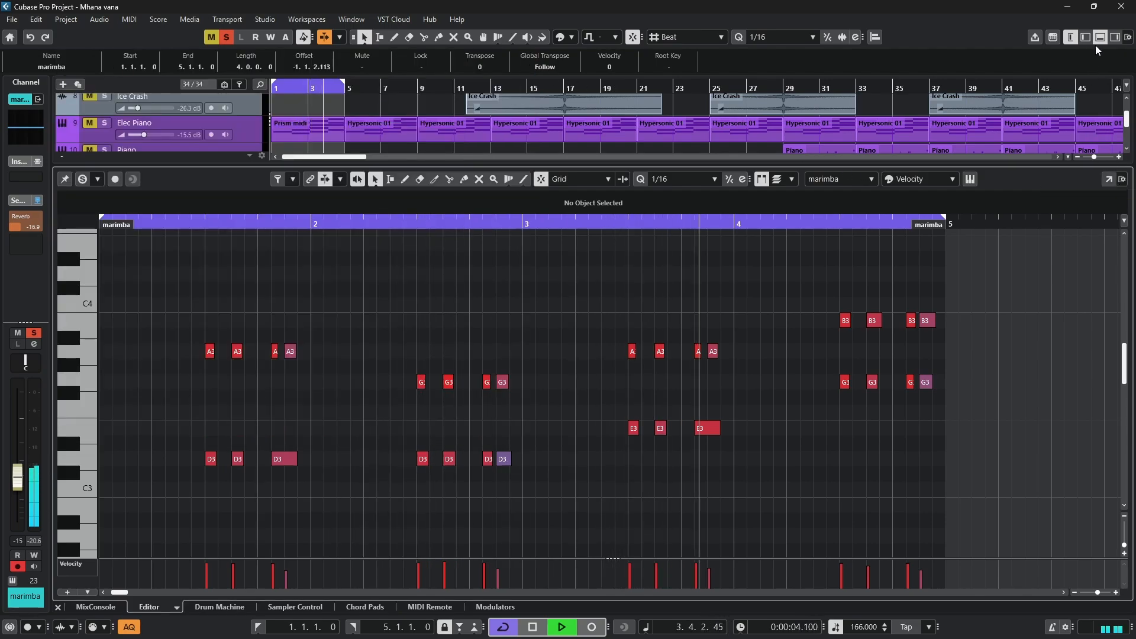
left_click(1109, 180)
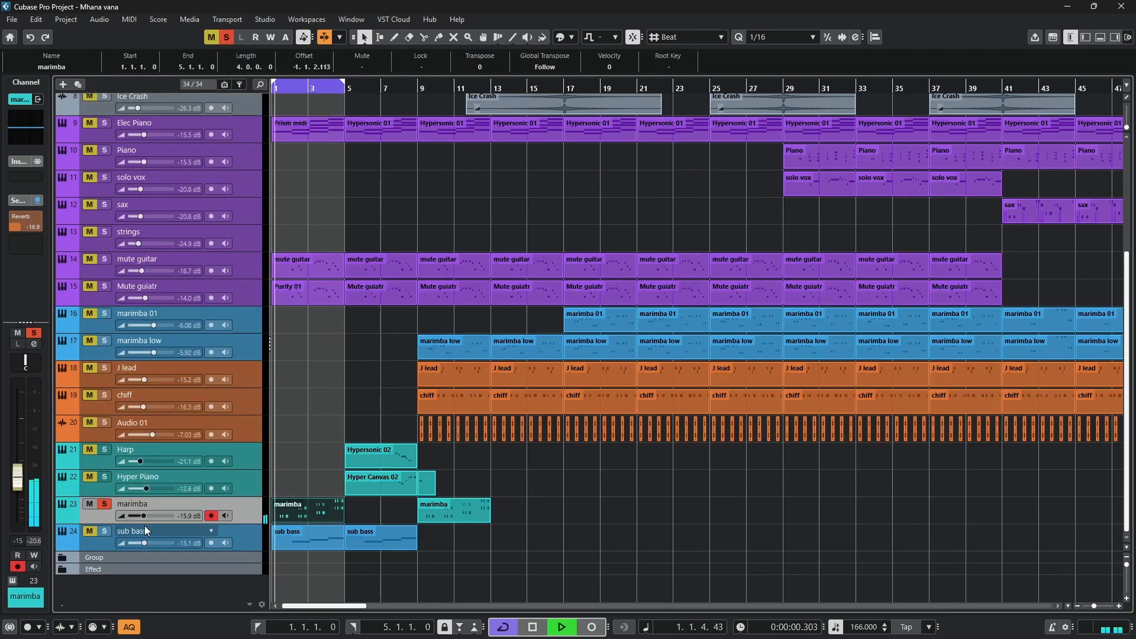
- Stop playback, switch the solo from marimba to sub bass and play its bar 1 part in the note editor
key("space")
left_click(104, 504)
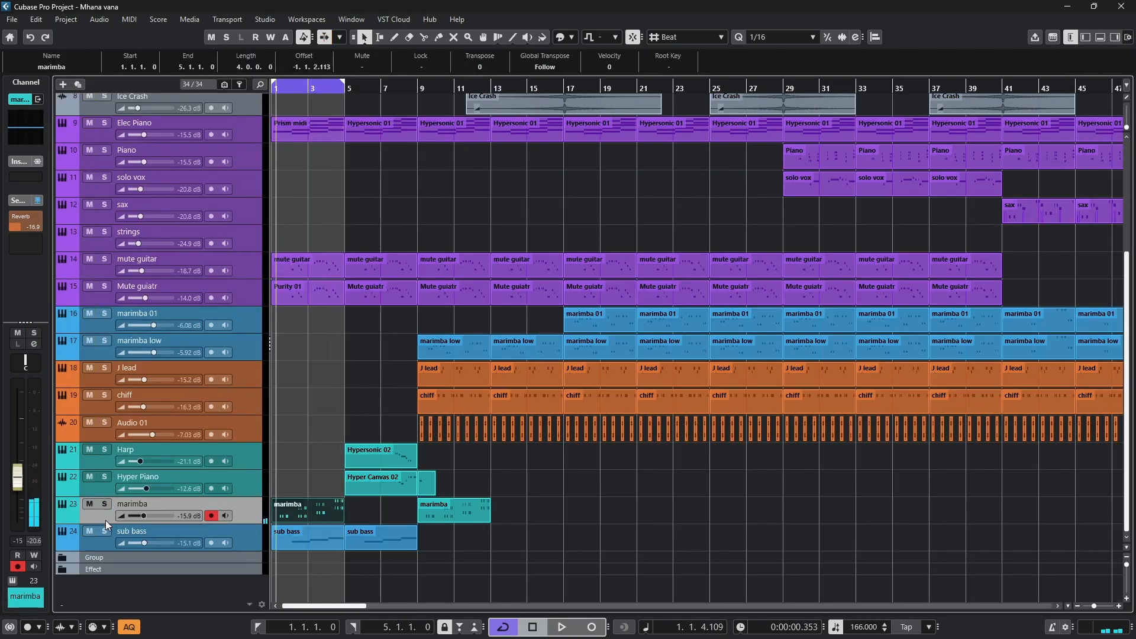
double_click(293, 541)
key("space")
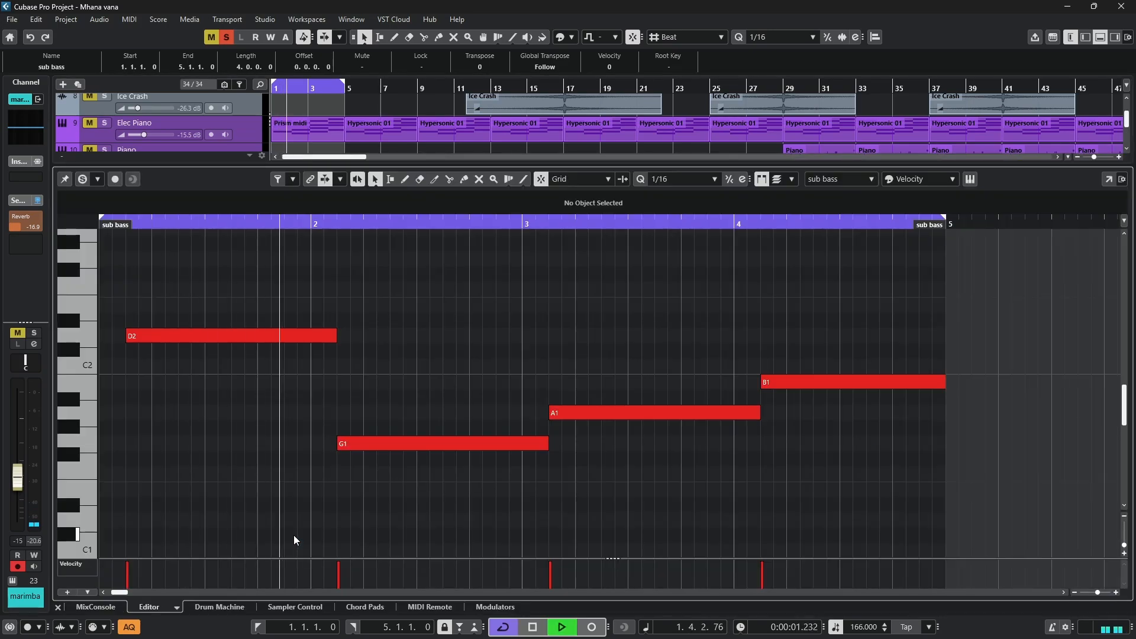
key("g")
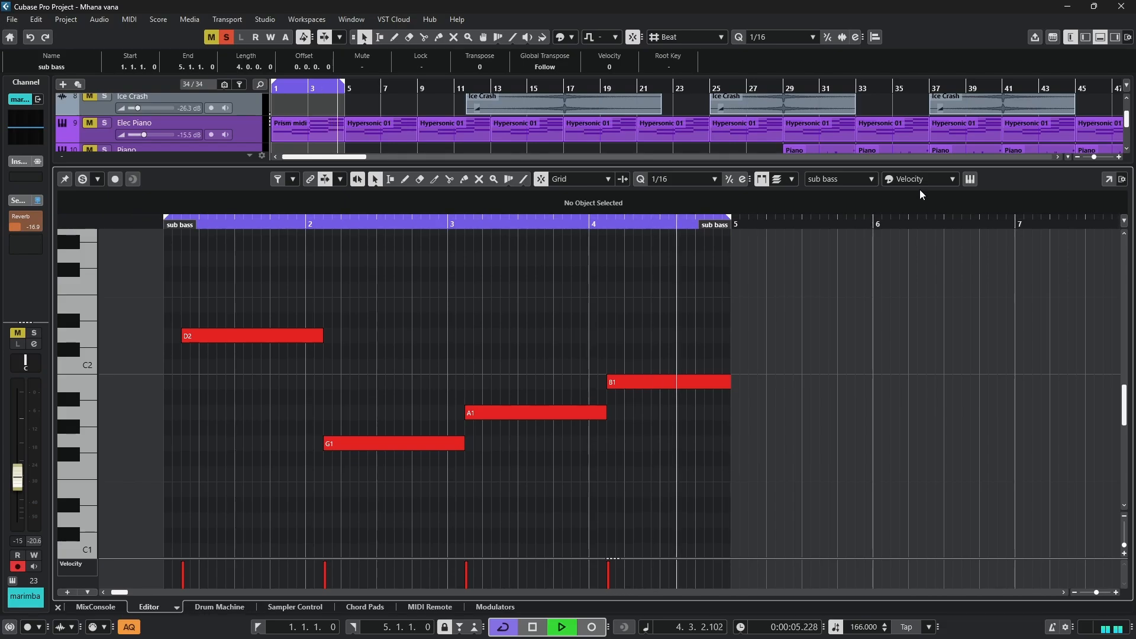
- Check the sub bass track's Hypersonic patch, close the instrument and note editor, and select the Harp part at bar 5
left_click(970, 179)
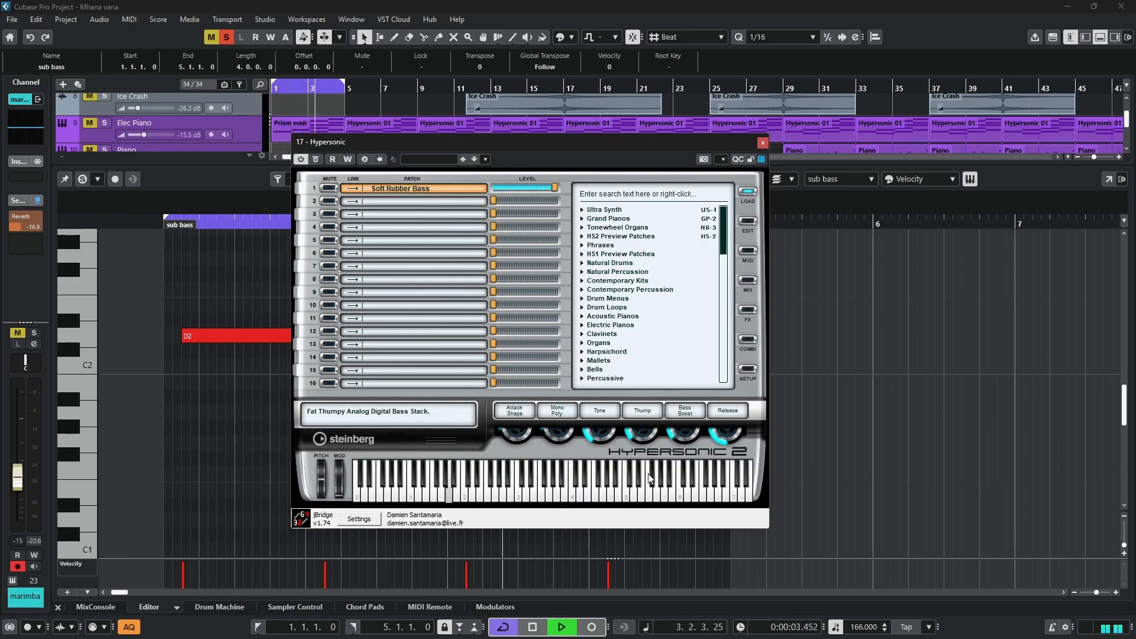
left_click(764, 141)
left_click(1100, 37)
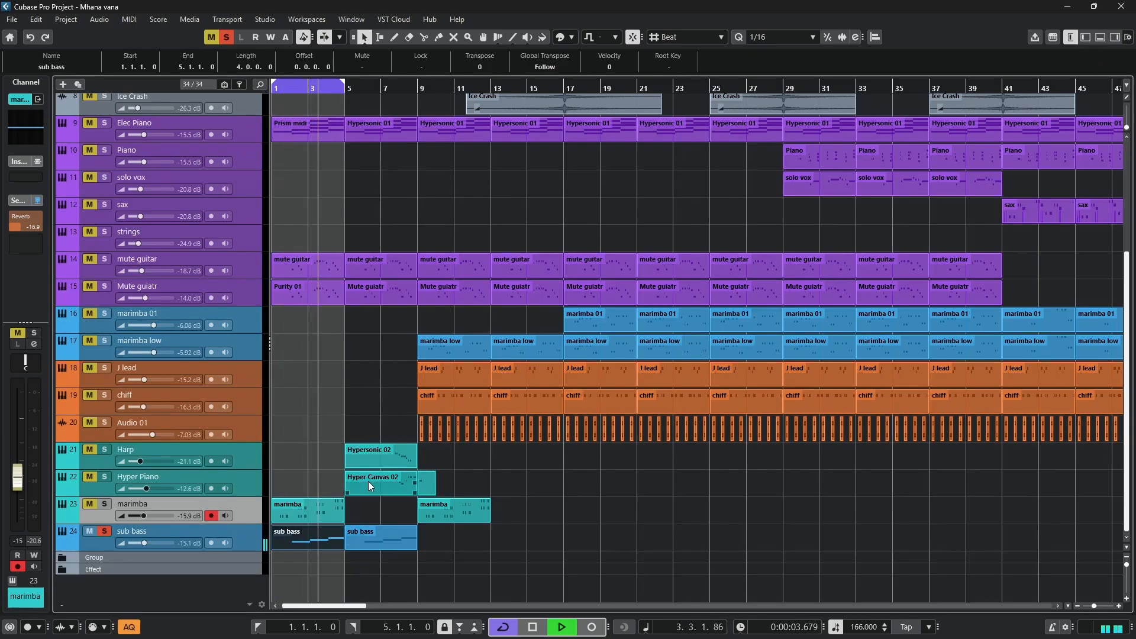
left_click(369, 460)
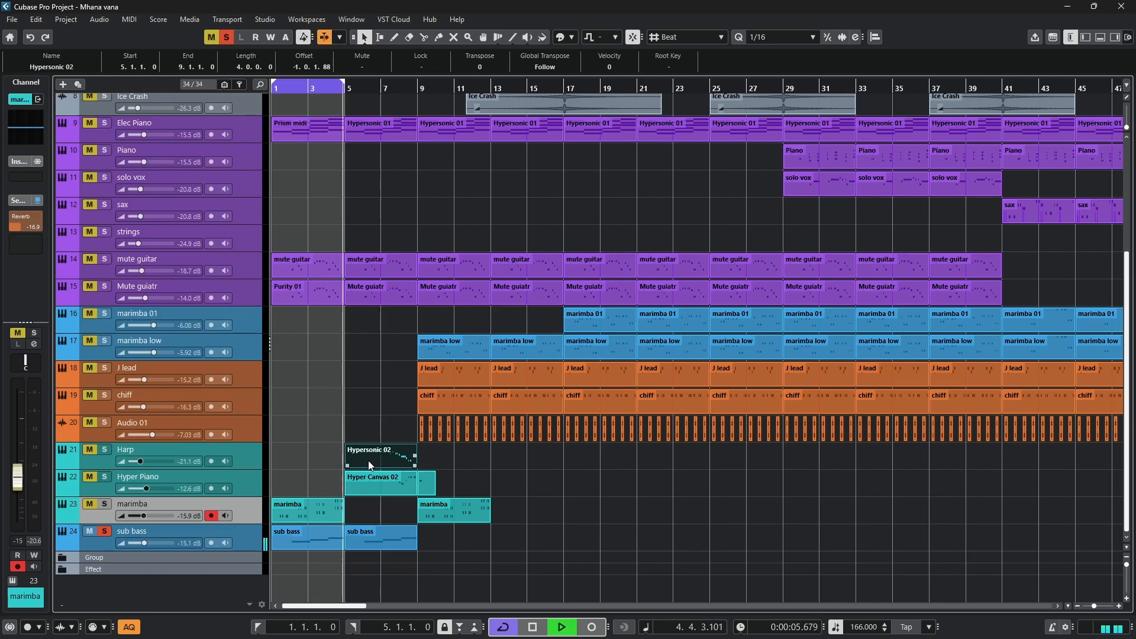
- Loop the selected Harp part from bar 5 to bar 9, switch the solo from sub bass to Harp and play from bar 5
key("p")
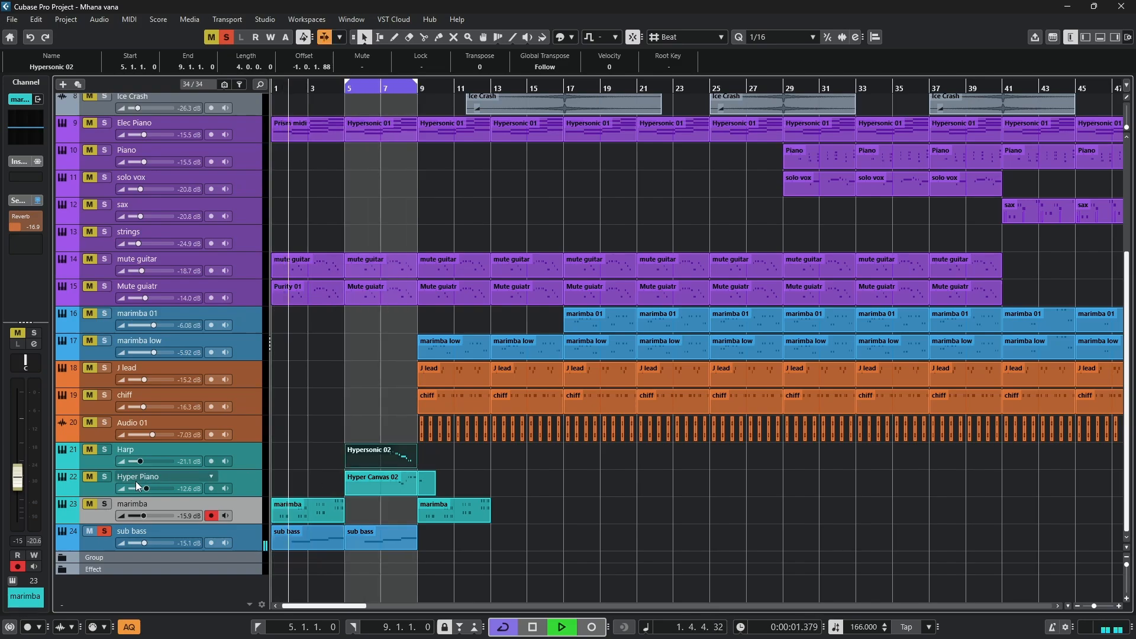
left_click(101, 537)
left_click(103, 530)
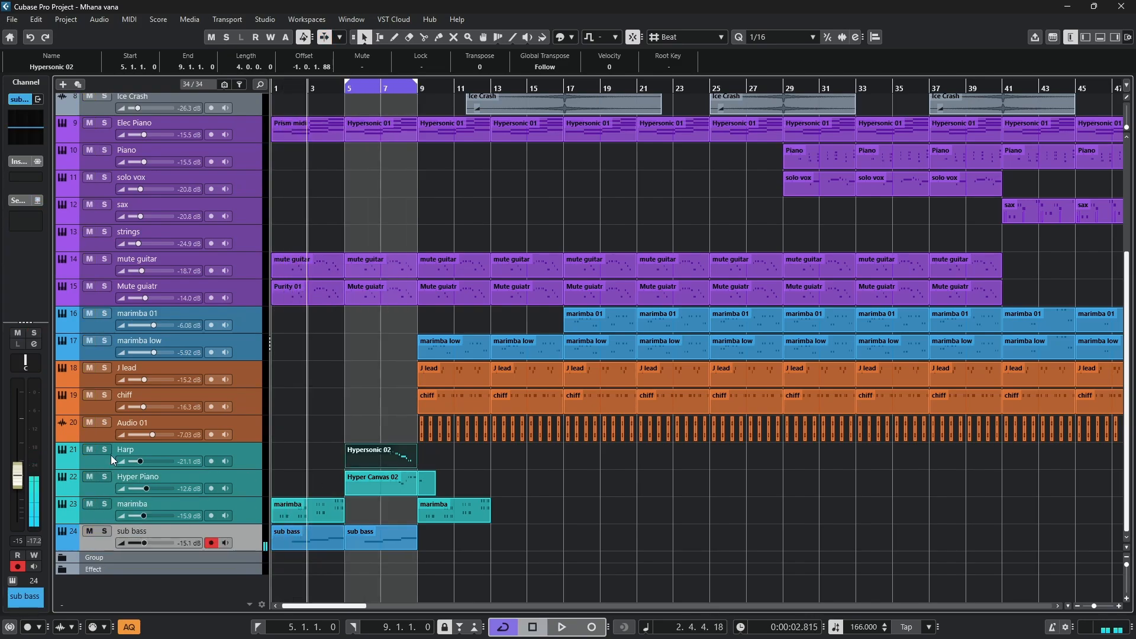
left_click(107, 449)
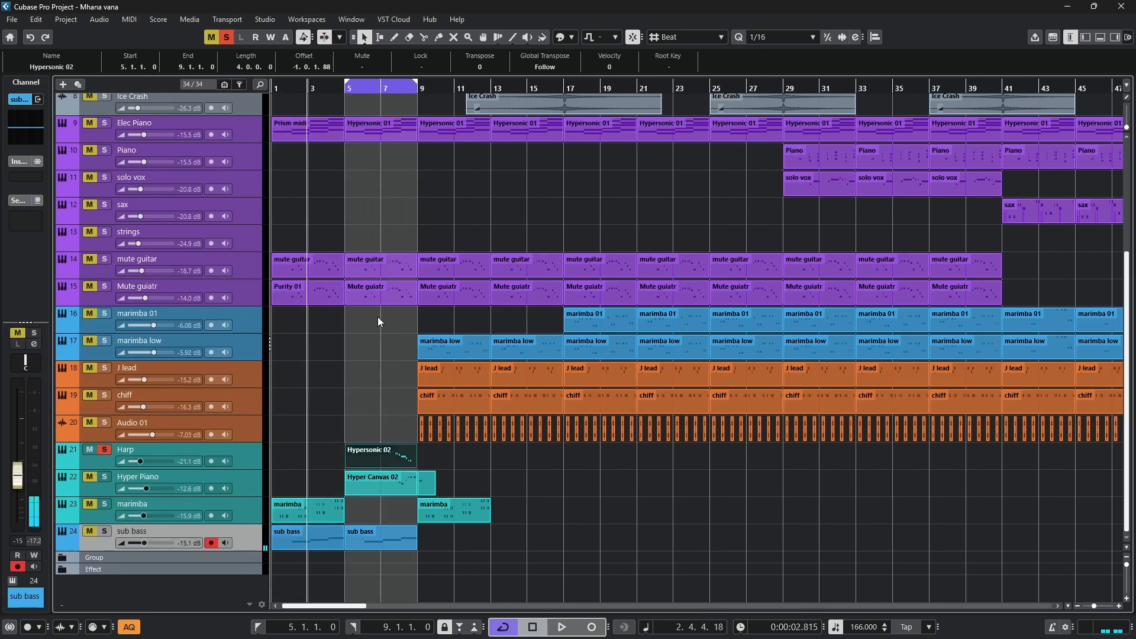
left_click(349, 87)
key("space")
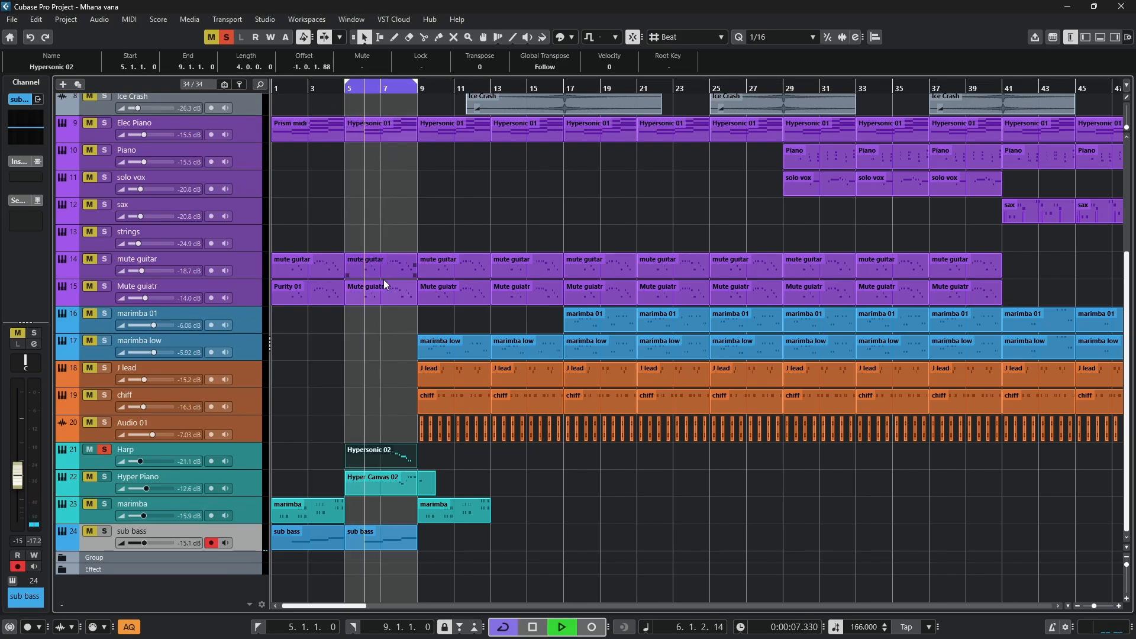
- View the Harp part at bar 5 in the note editor, check its Hypersonic patch, and close both
double_click(368, 452)
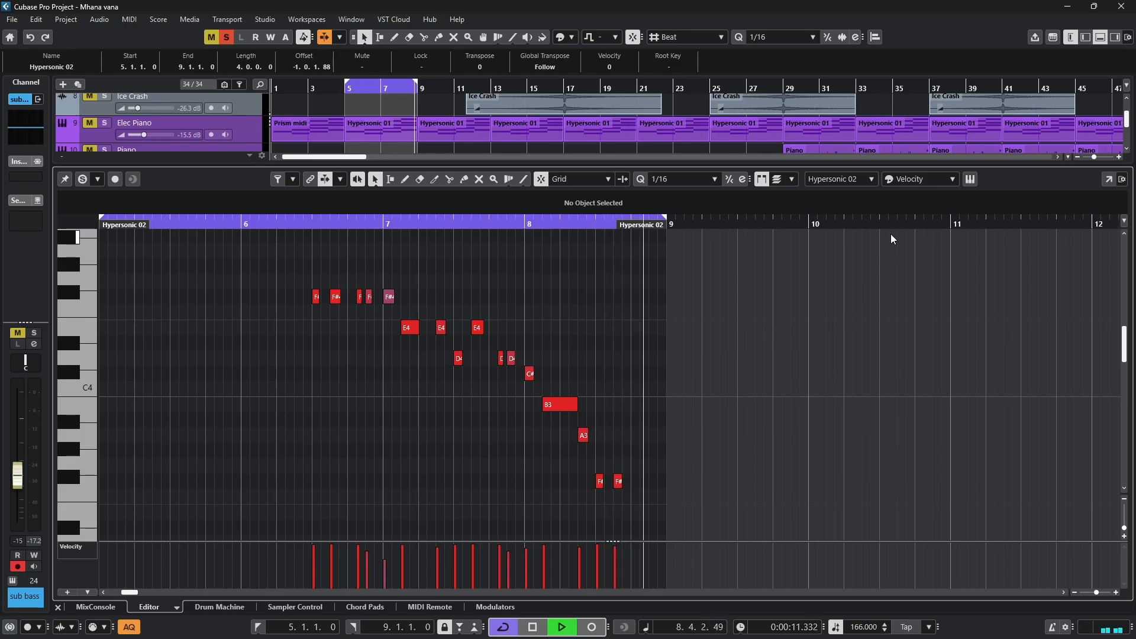
left_click(972, 186)
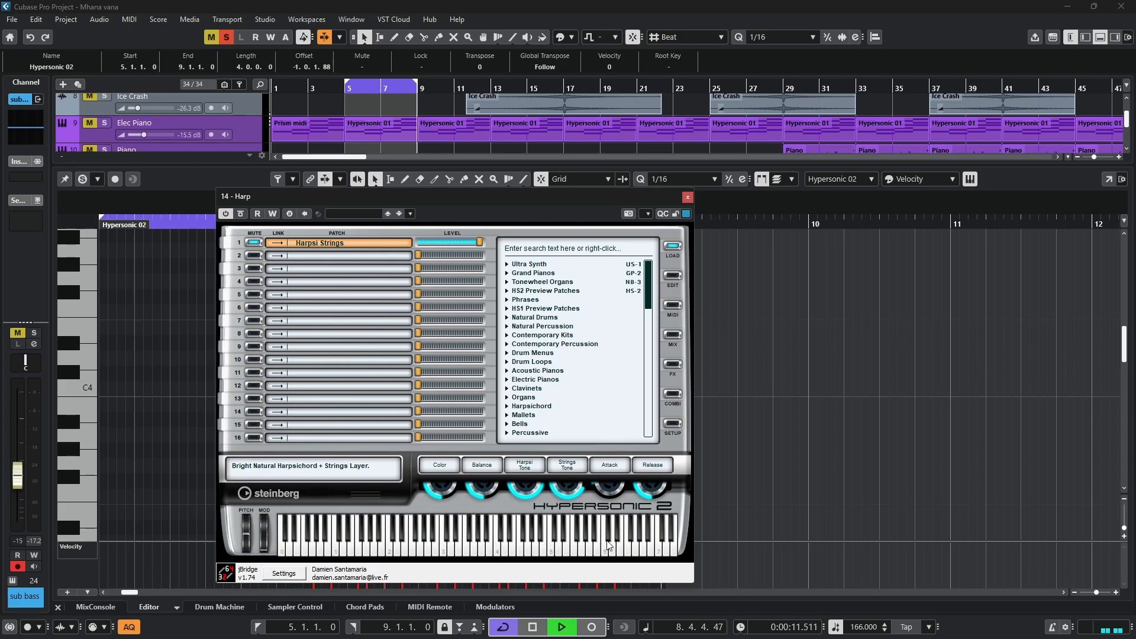
left_click(688, 197)
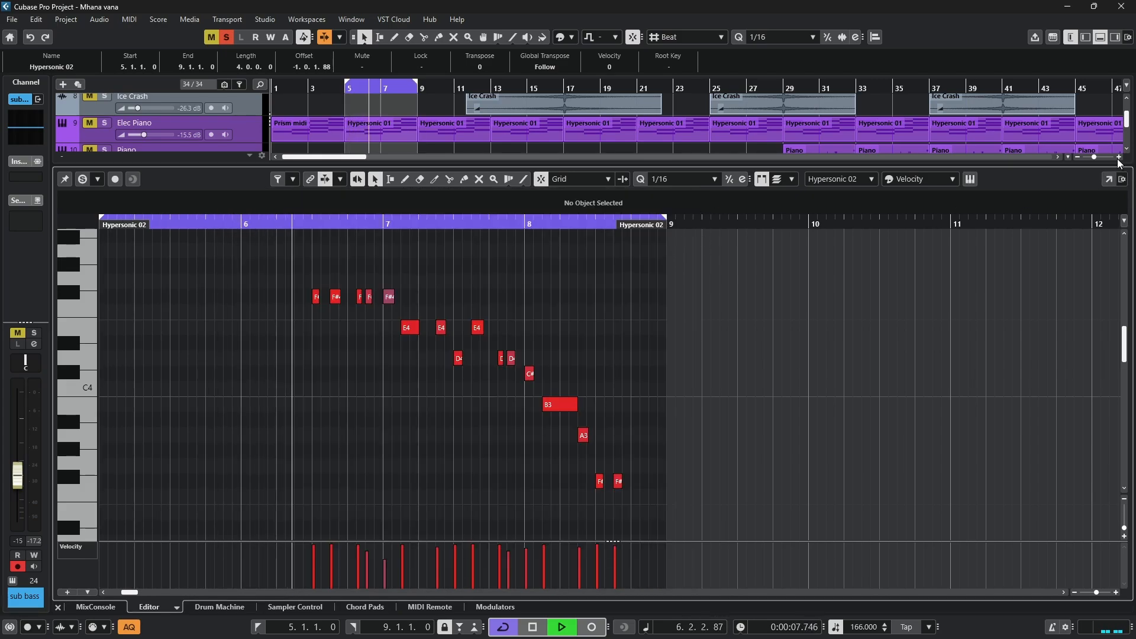
left_click(1101, 37)
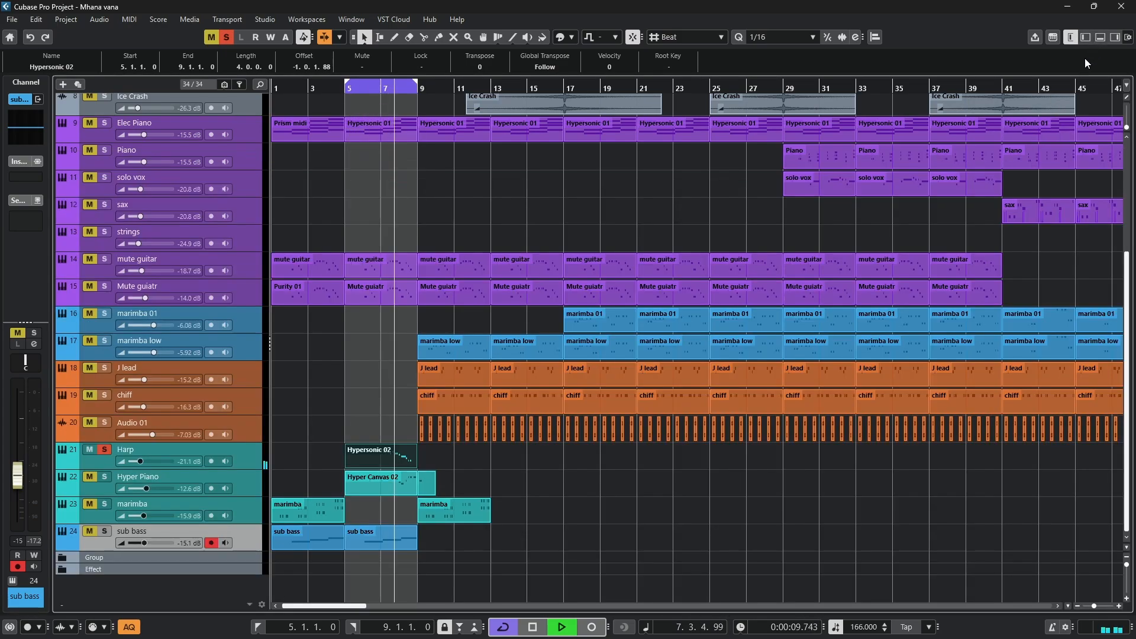
- Stop playback, switch the solo from Harp to Hyper Piano and play its bar 5 part in the note editor
key("space")
left_click(106, 451)
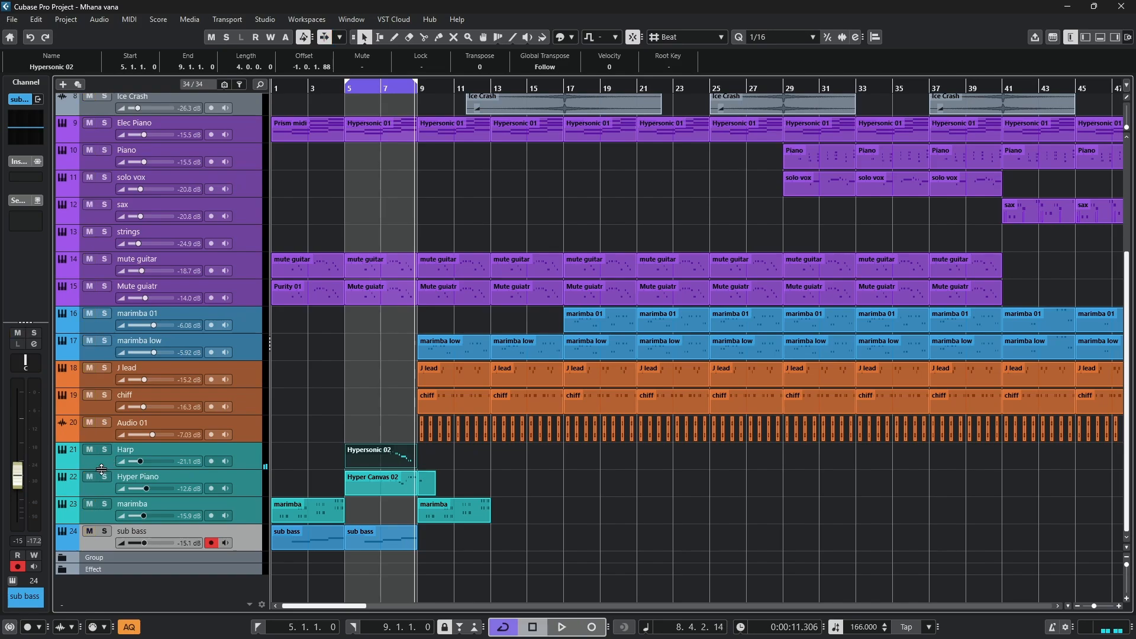
left_click(103, 478)
double_click(361, 478)
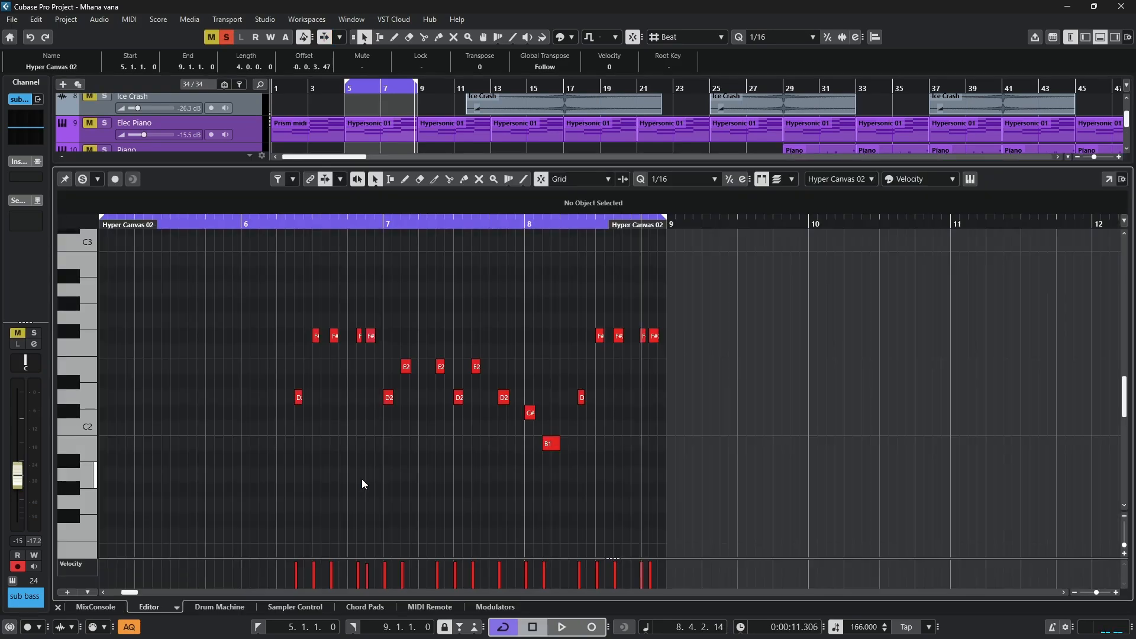
key("space")
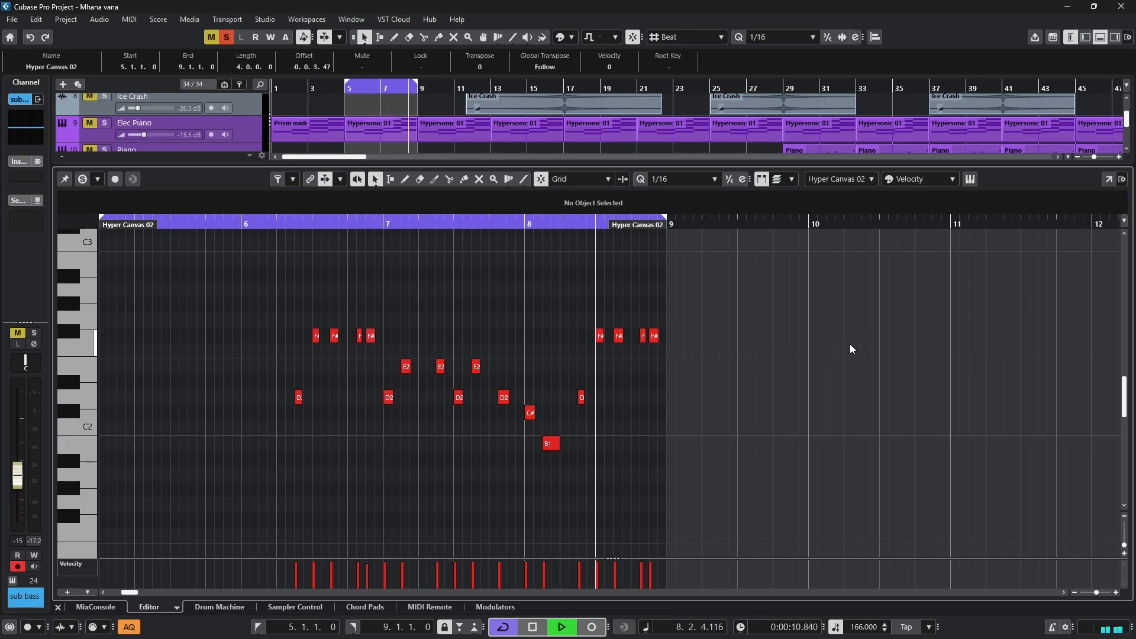
- View the Hyper Piano part in a separate Key Editor window, return to the project and close the note editor
left_click(1108, 179)
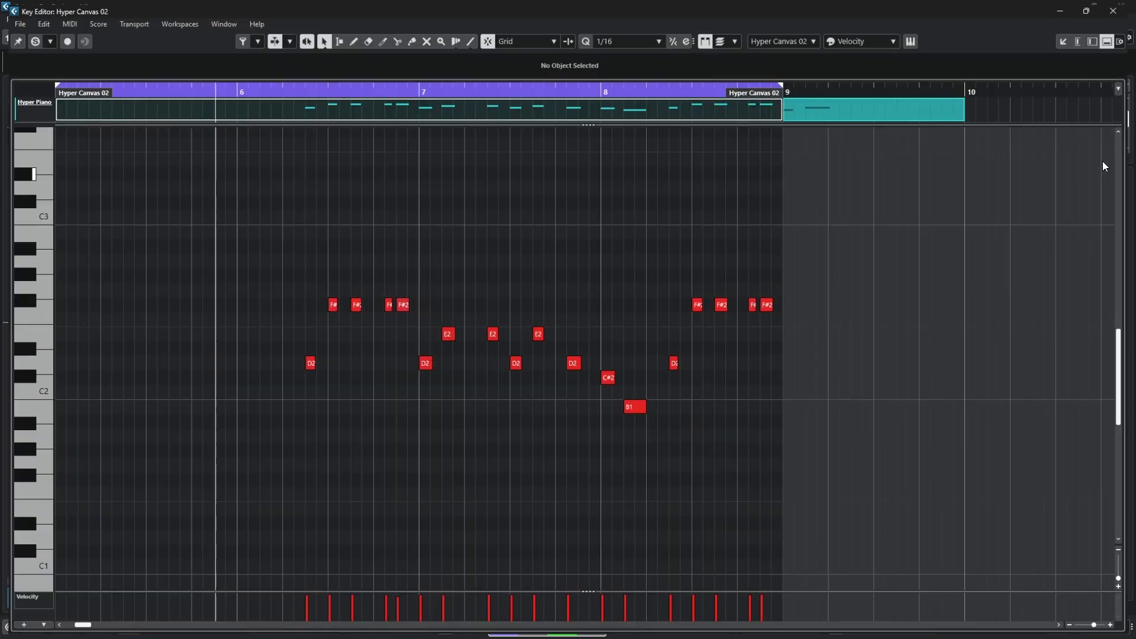
left_click(1070, 36)
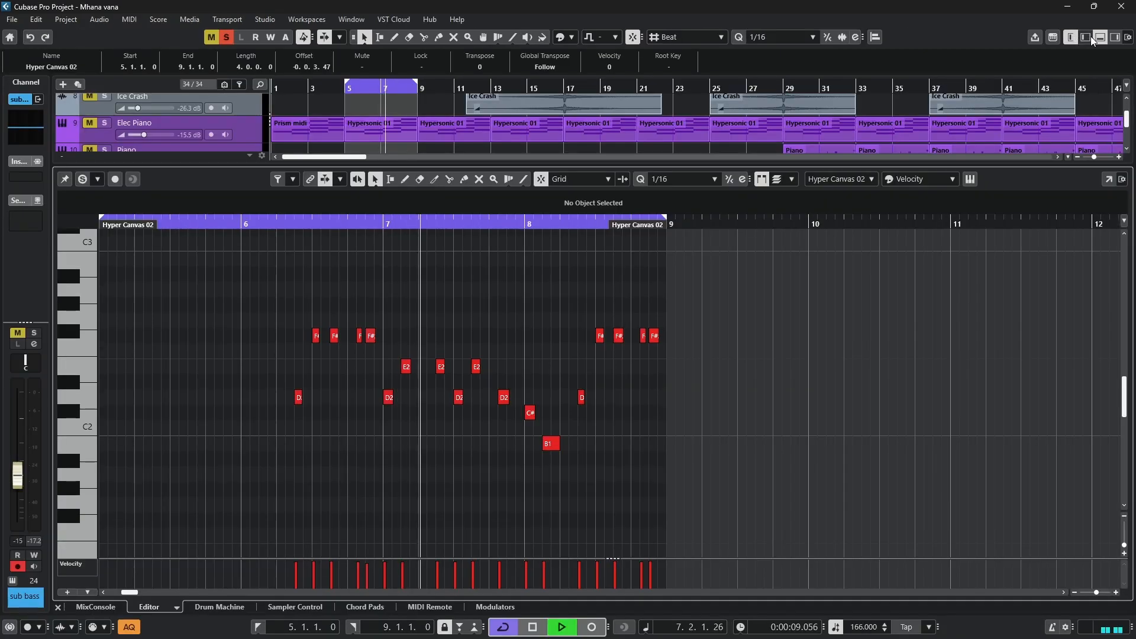
left_click(1102, 37)
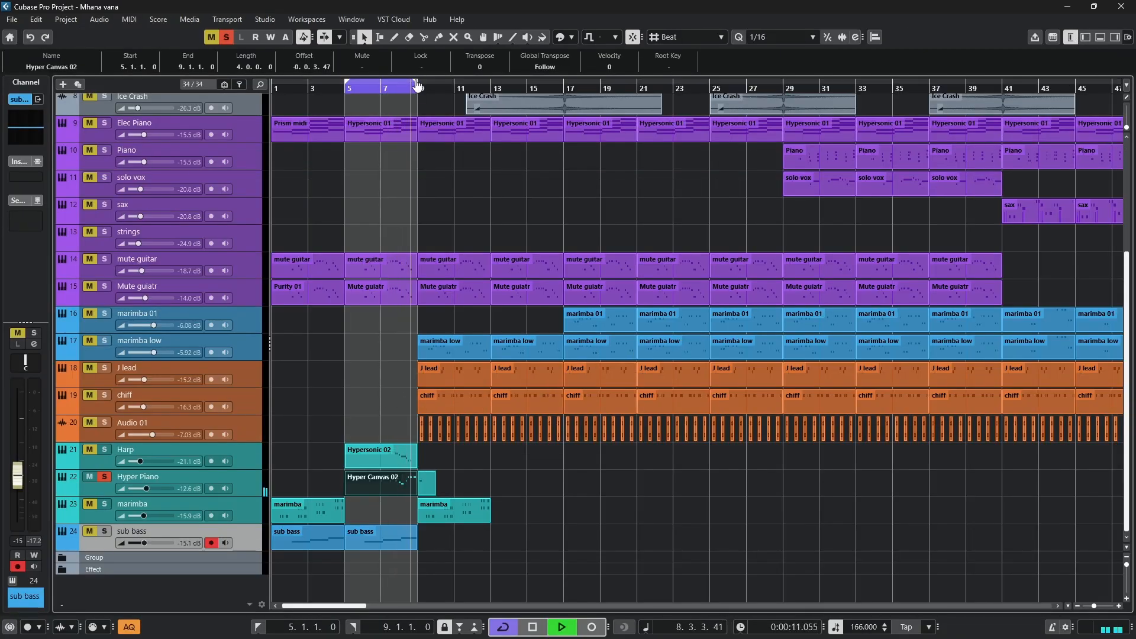
- Extend the loop end to bar 11, solo Harp together with Hyper Piano, and play both from bar 5
left_click_drag(416, 84, 455, 85)
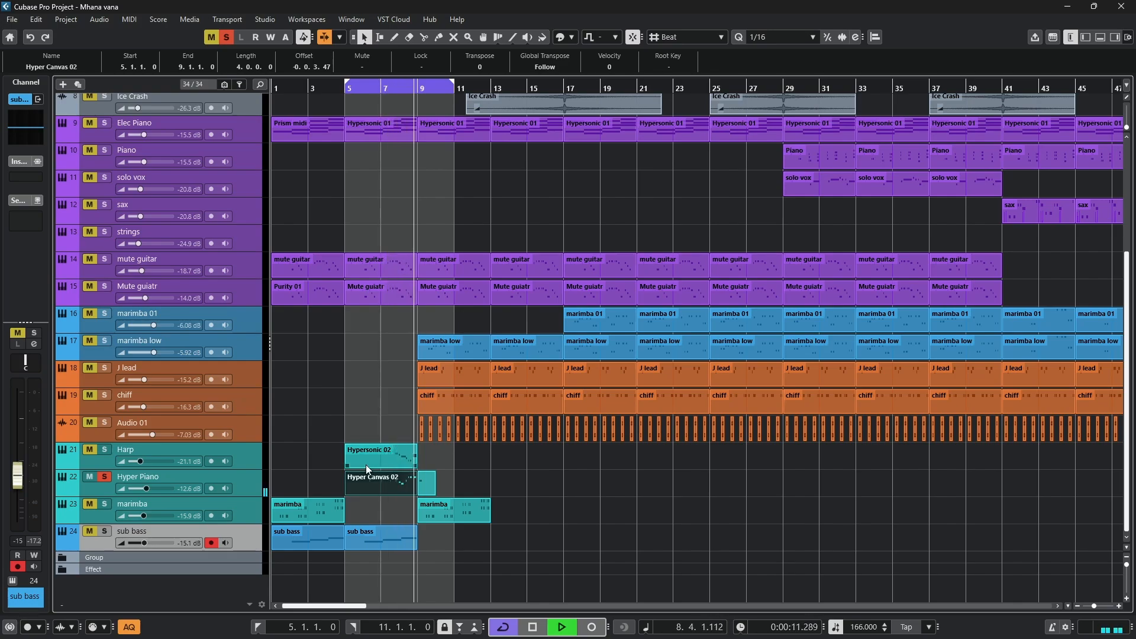
key("space")
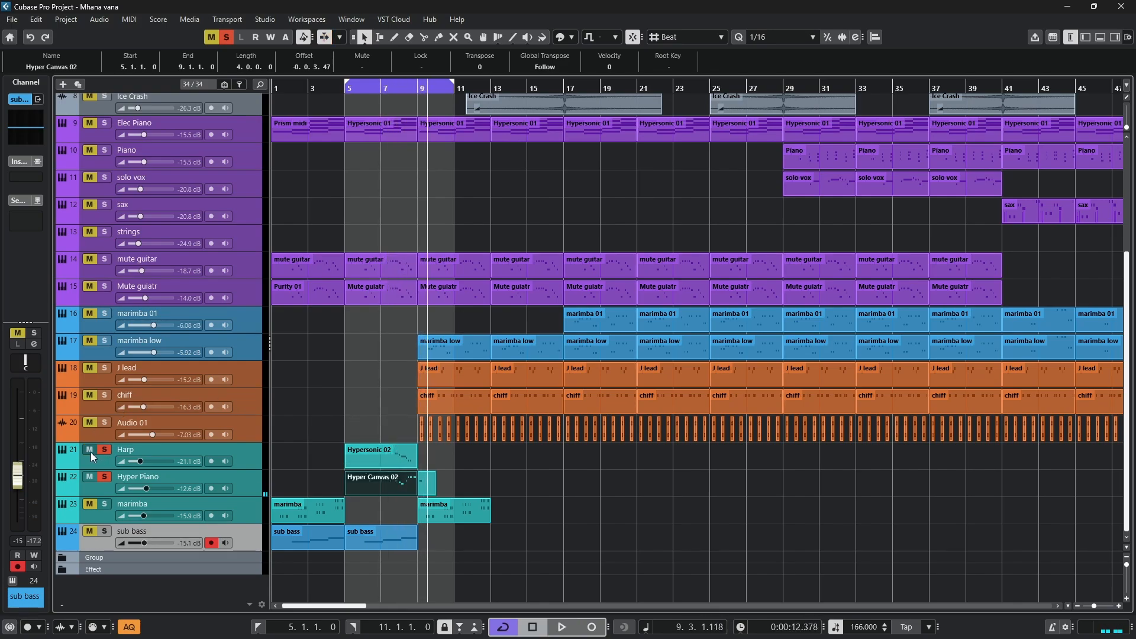
left_click(348, 89)
key("space")
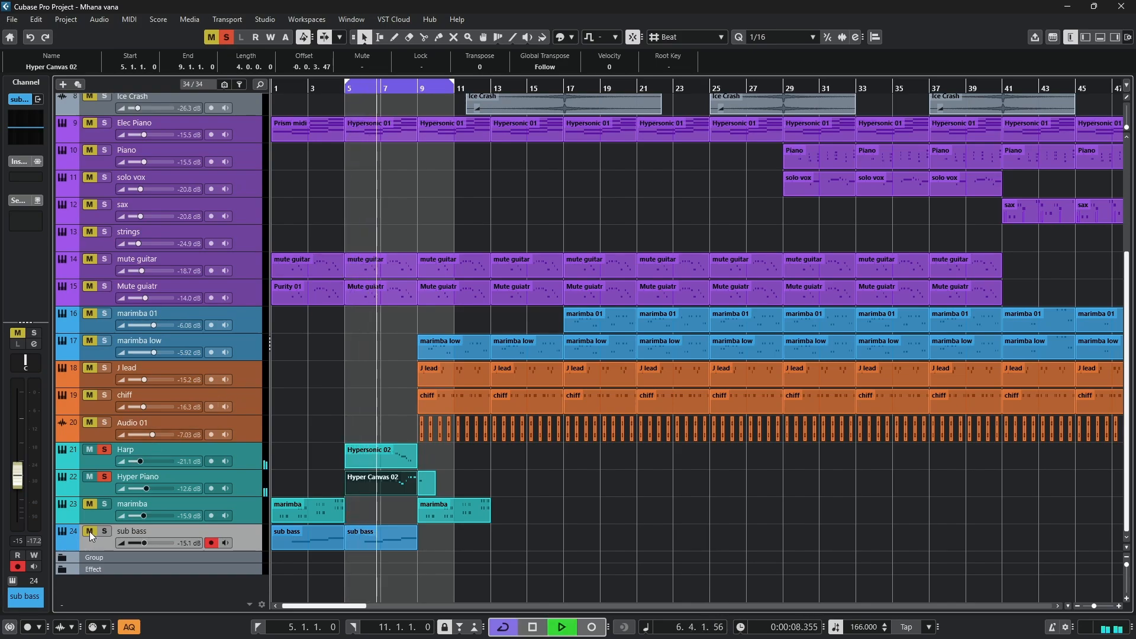
key("space")
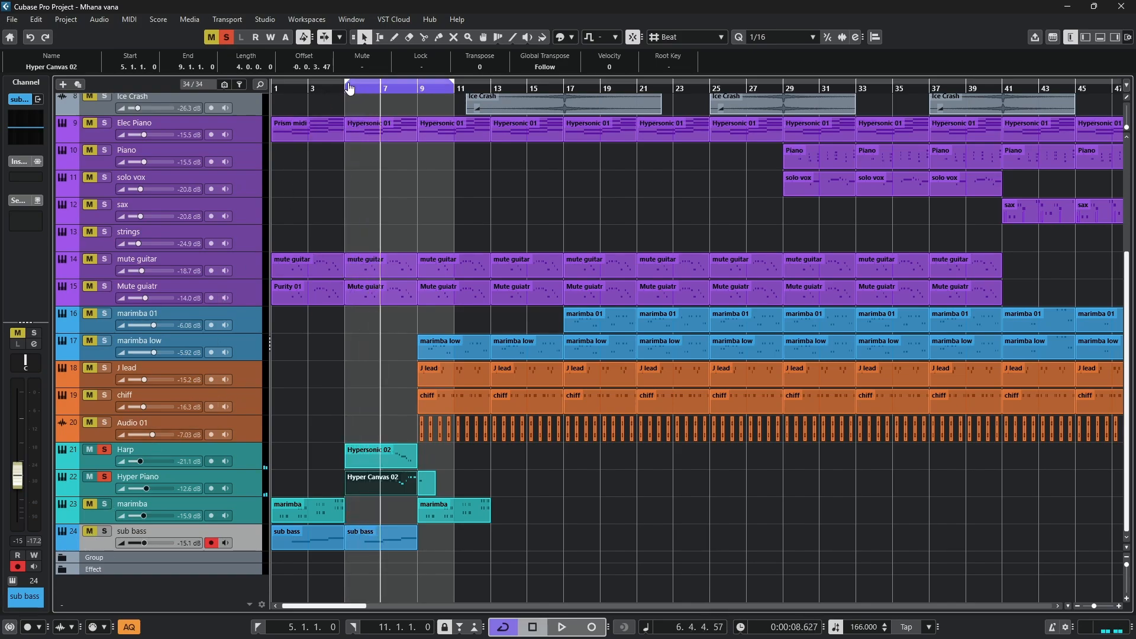
- Set the loop range from bar 1 to bar 13 and add marimba and sub bass to the soloed tracks
left_click_drag(348, 87, 221, 103)
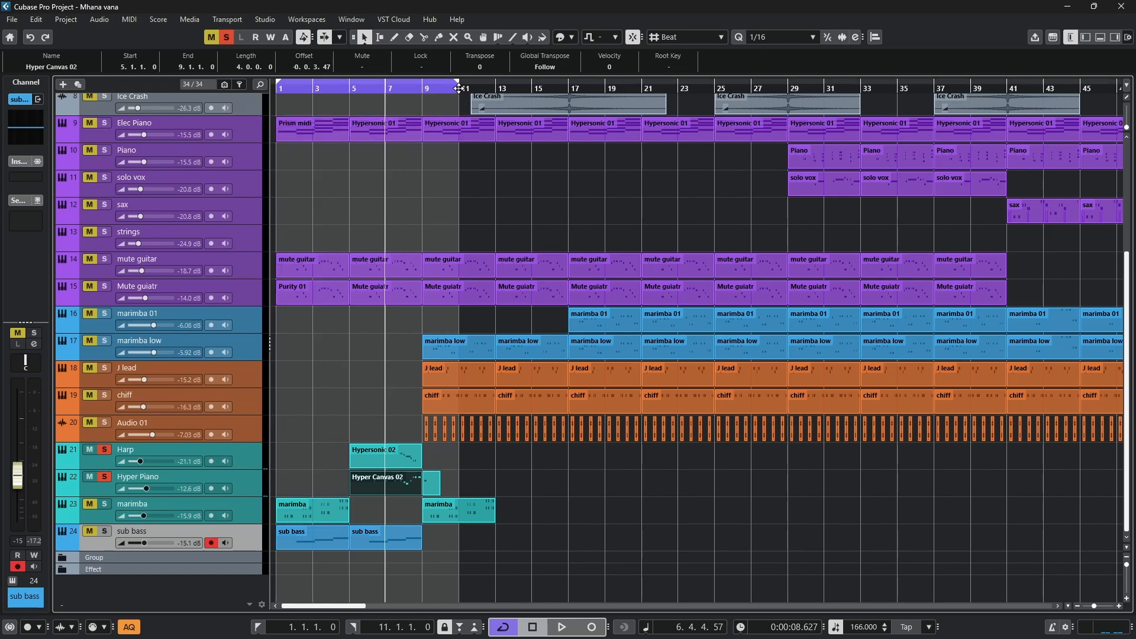
left_click_drag(457, 86, 528, 100)
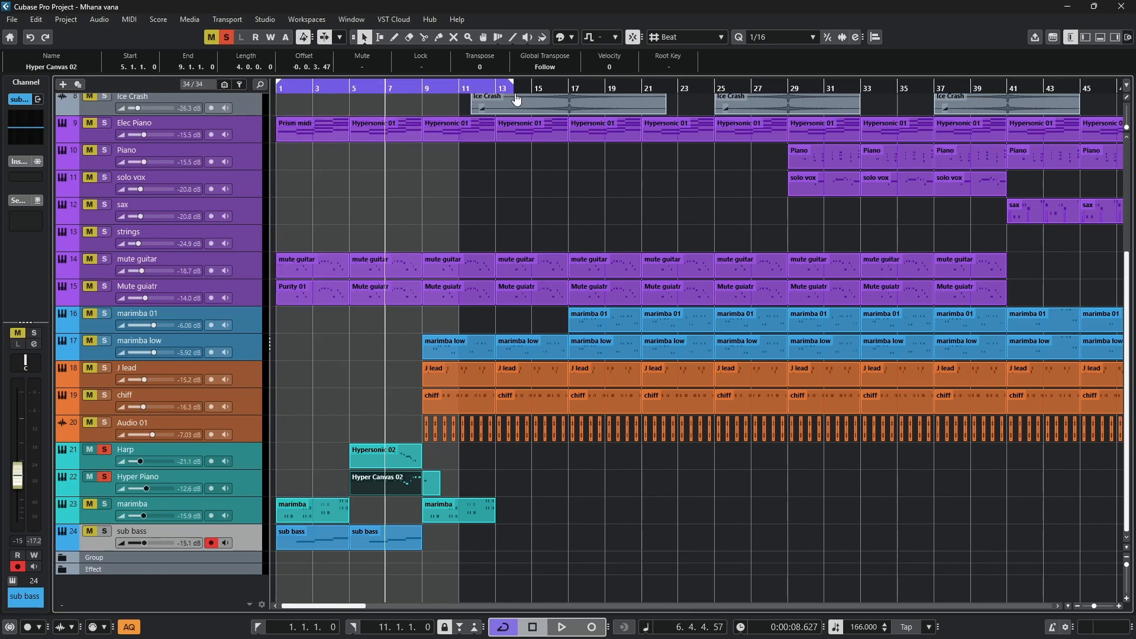
left_click_drag(499, 99, 497, 99)
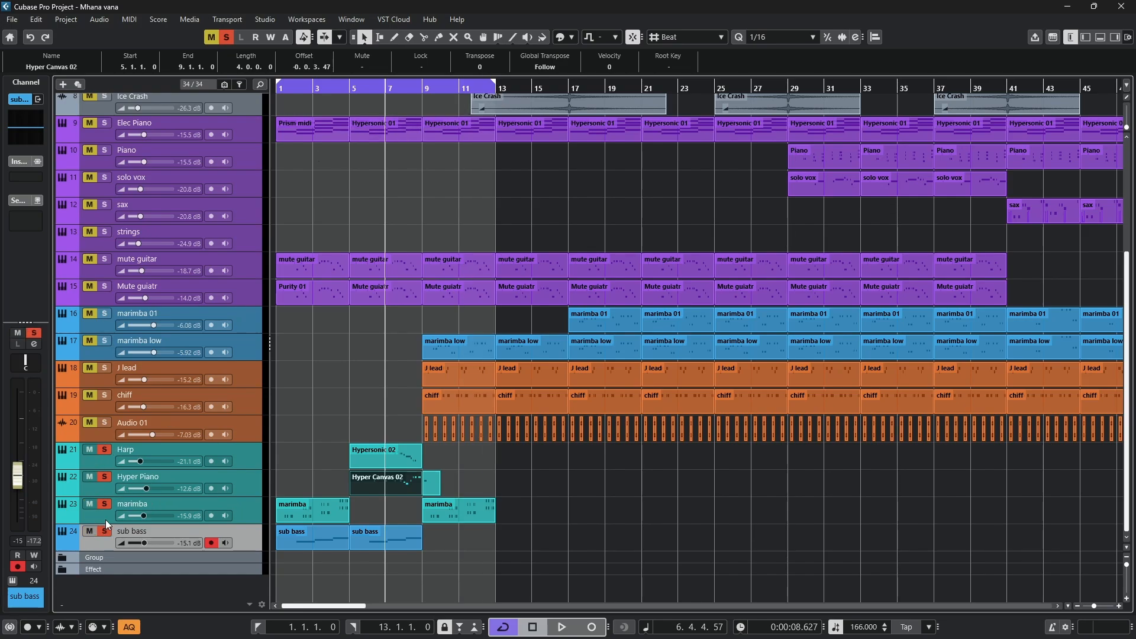
- Play the four soloed intro tracks together from bar 1, pausing and resuming once, and stop playback
left_click_drag(316, 90, 143, 109)
key("space")
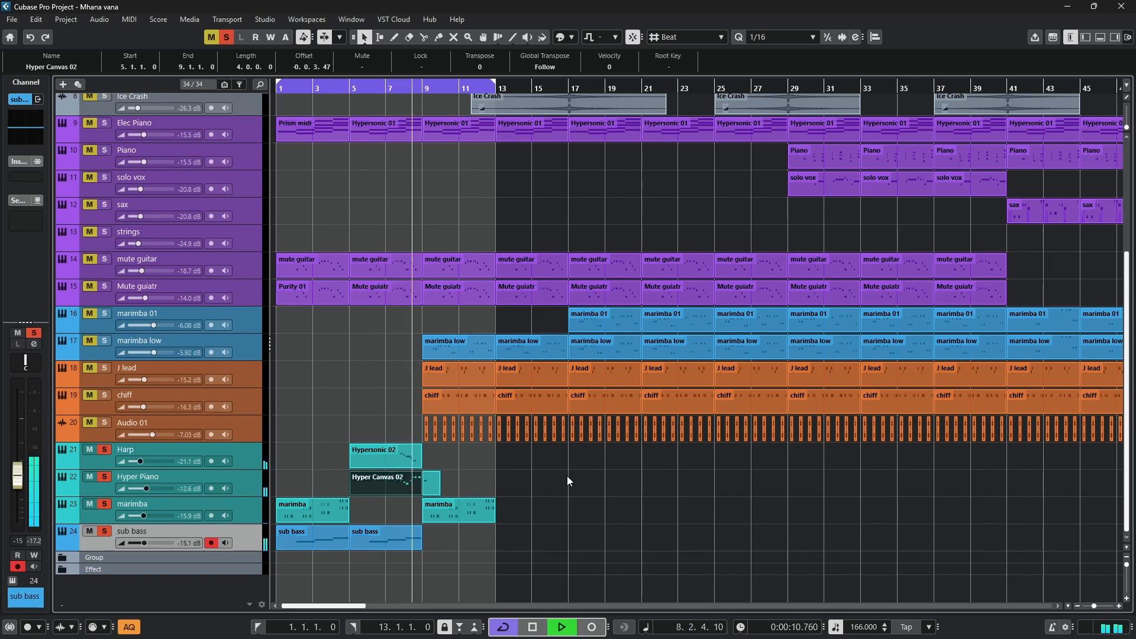
key("space")
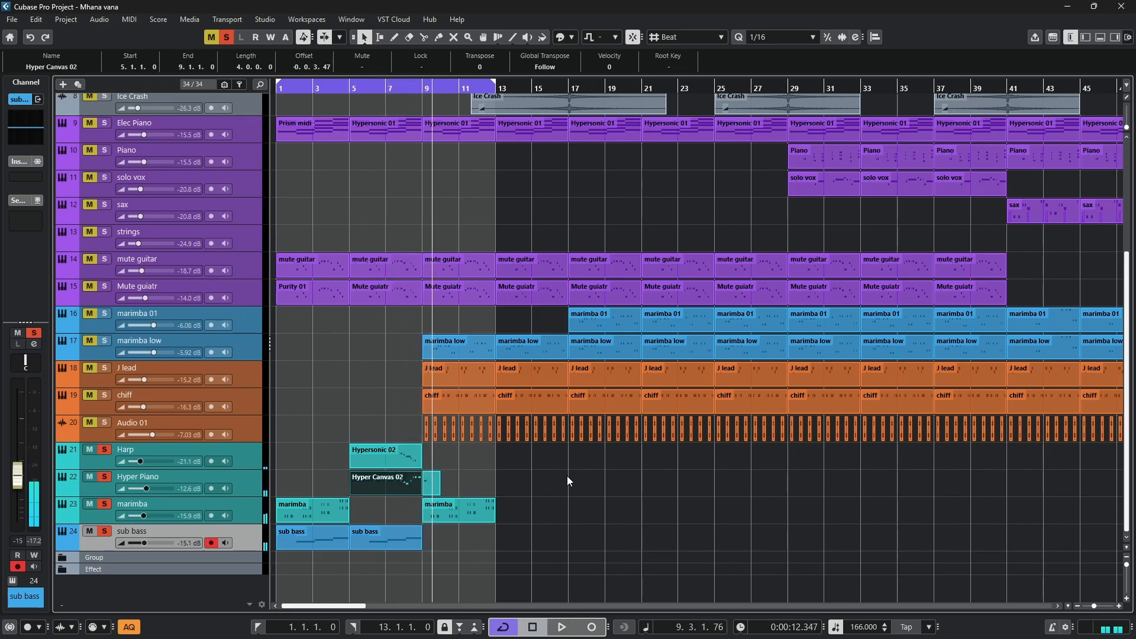
key("space")
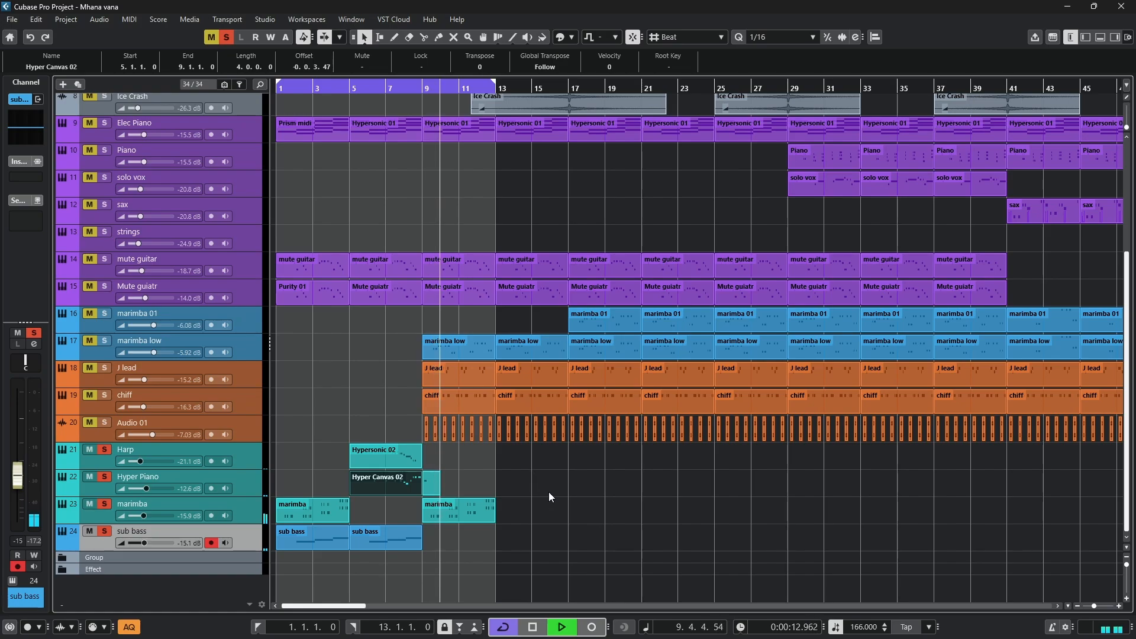
scroll(546, 493, "down", 2)
key("space")
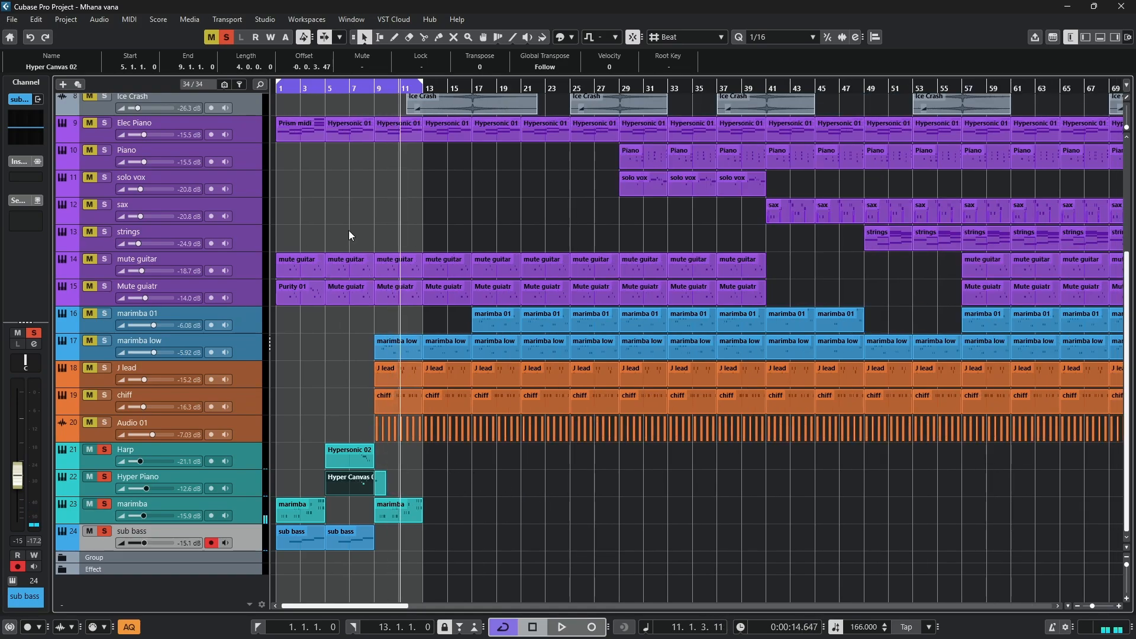
- Clear the solo and mute states on all tracks across the full arrangement
scroll(318, 188, "down", 2)
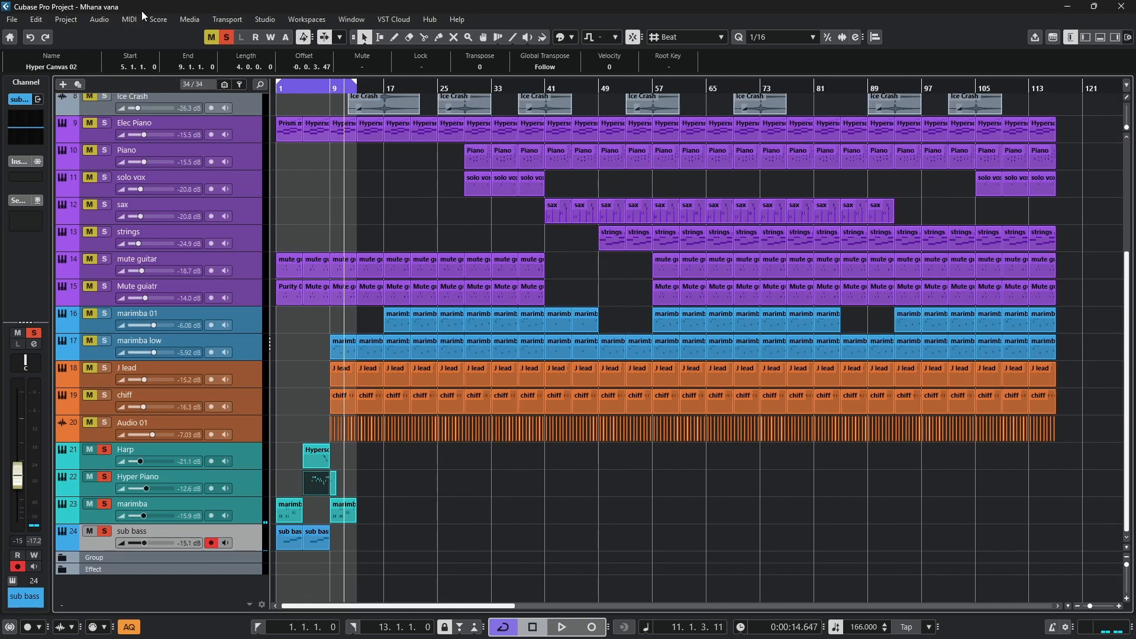
left_click(225, 38)
left_click(211, 38)
scroll(305, 161, "up", 4)
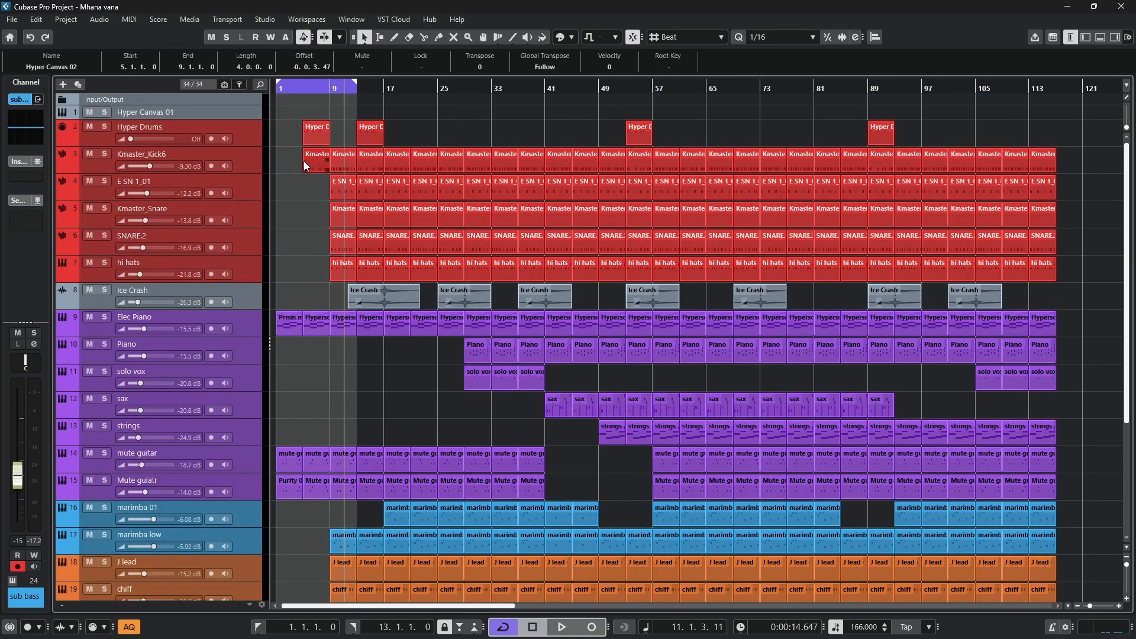
scroll(304, 161, "down", 1)
- Loop the whole arrangement from bar 1 to bar 117, deselect all parts, and play every track from the start
left_click_drag(287, 88, 249, 87)
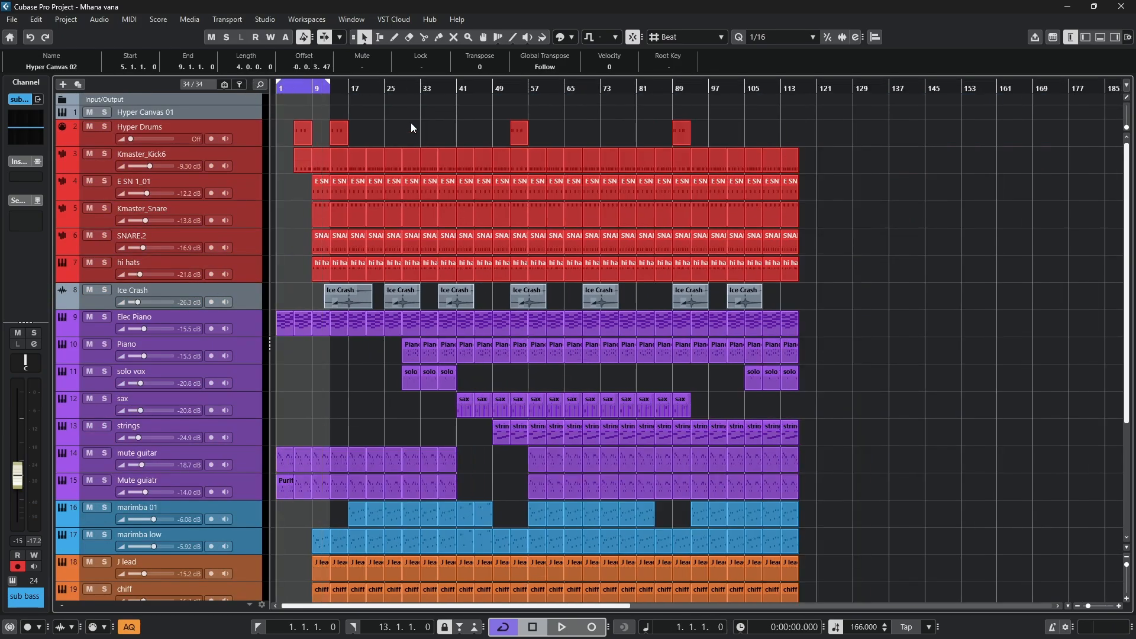
key("ctrl+a")
key("p")
left_click(897, 171)
scroll(905, 177, "down", 4)
key("space")
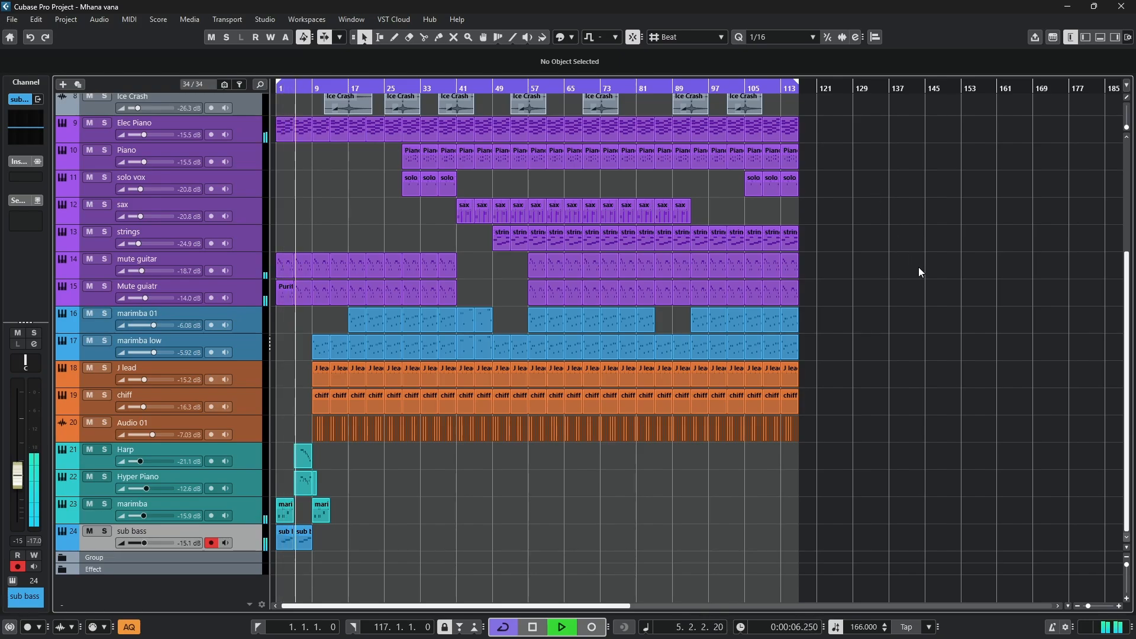
scroll(919, 268, "up", 3)
scroll(919, 267, "down", 3)
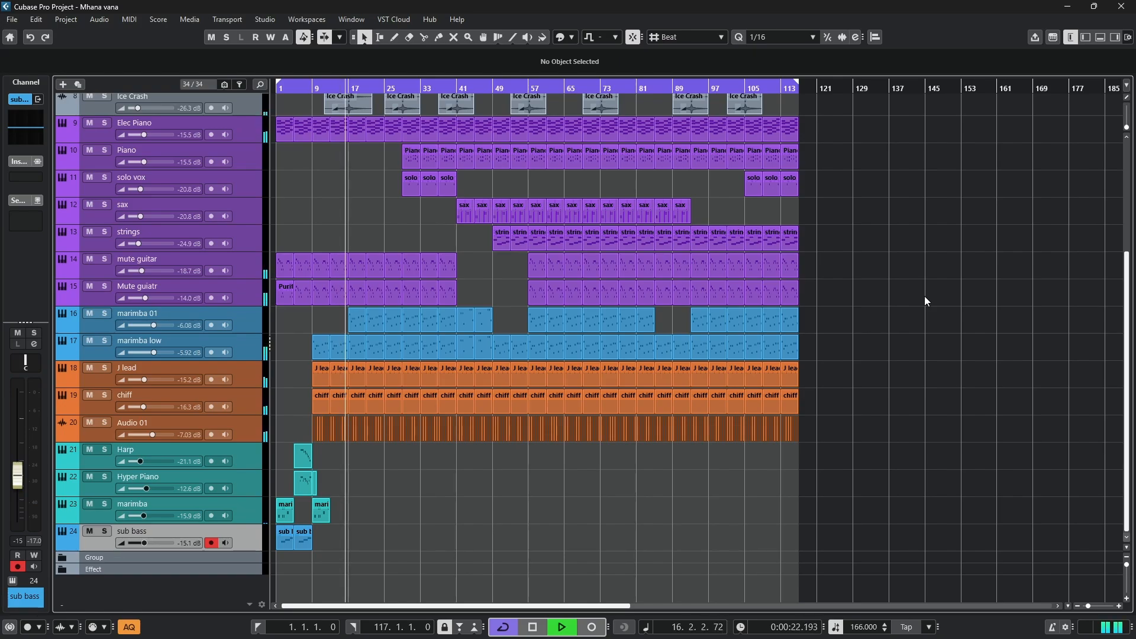
scroll(926, 301, "up", 4)
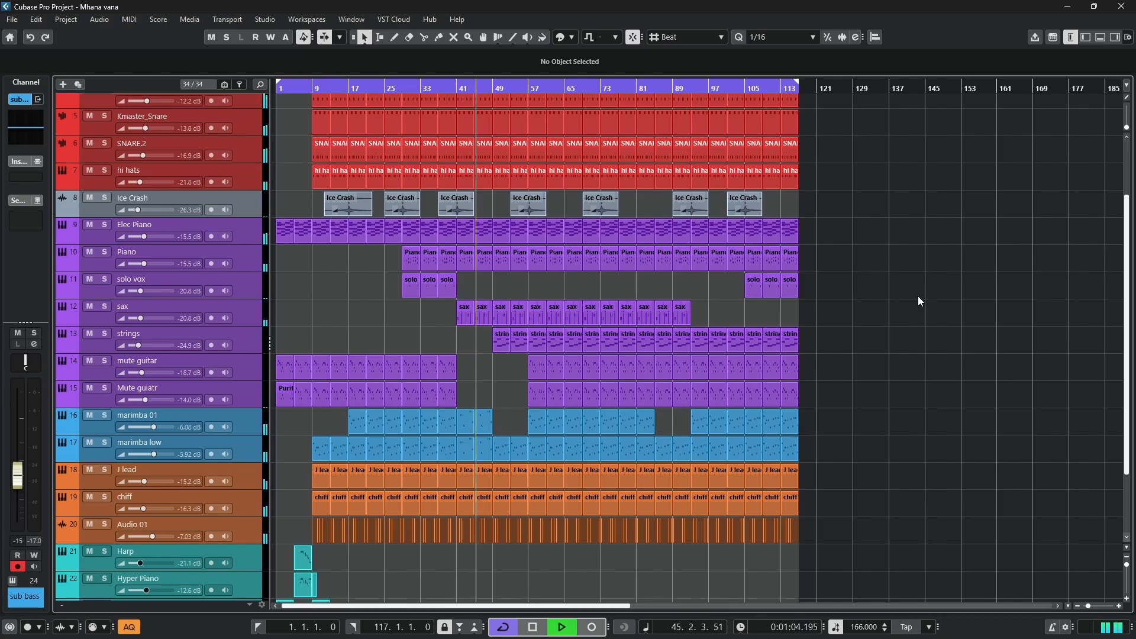
- View the marimba 01 part at bar 45 in the note editor during playback and close the editor
double_click(485, 419)
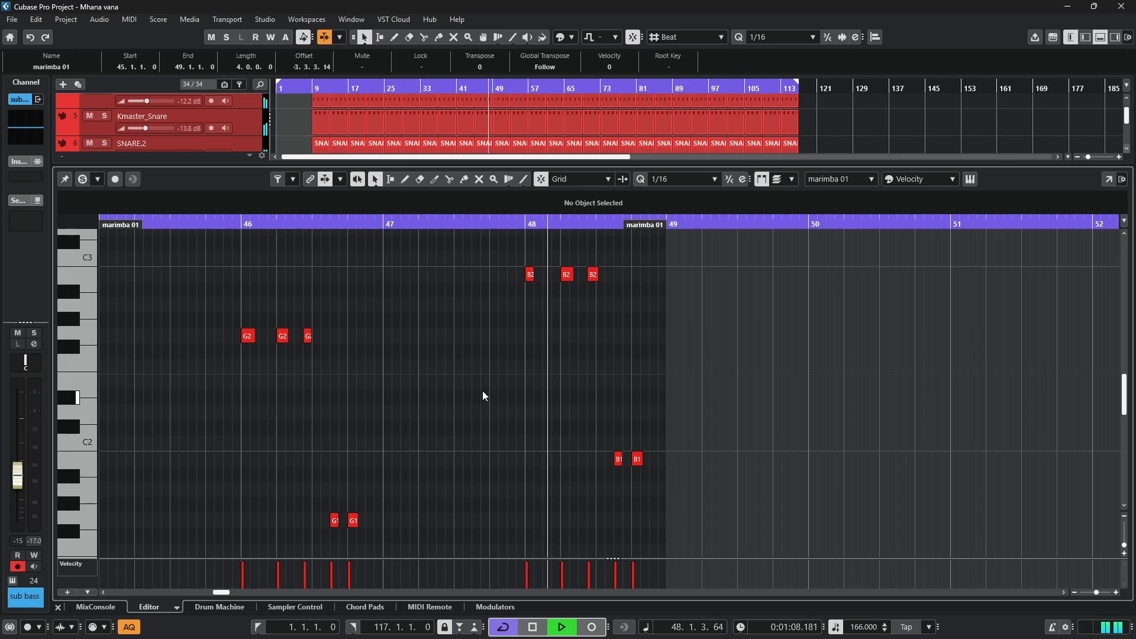
scroll(482, 390, "down", 2)
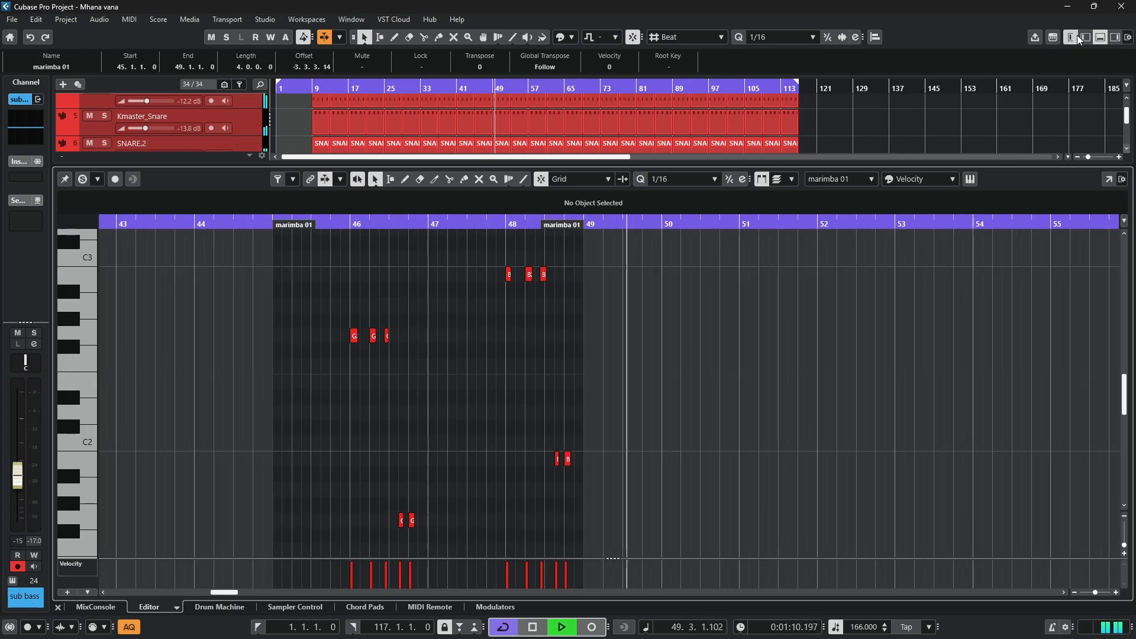
left_click(1101, 37)
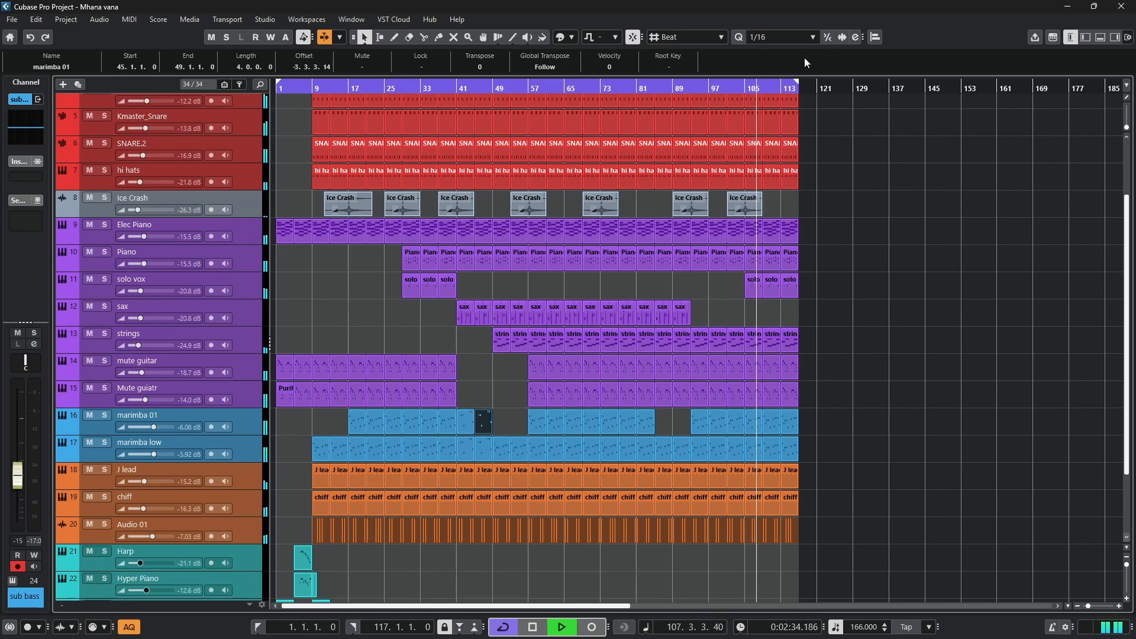
- Extend the loop end to bar 121, past the end of the arrangement
left_click_drag(815, 89, 818, 89)
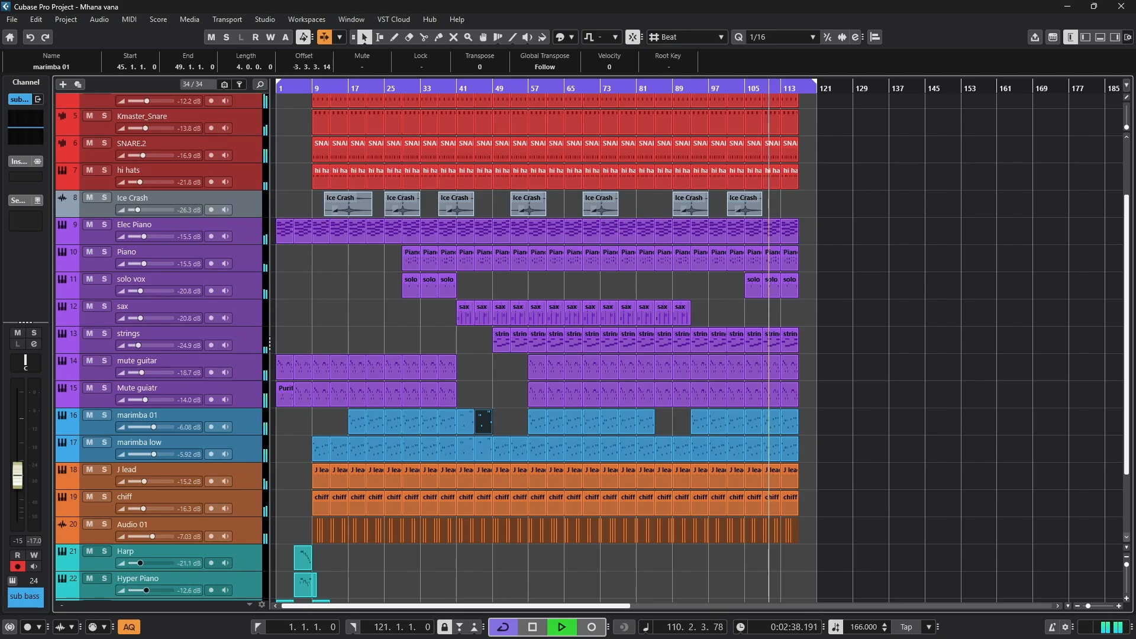